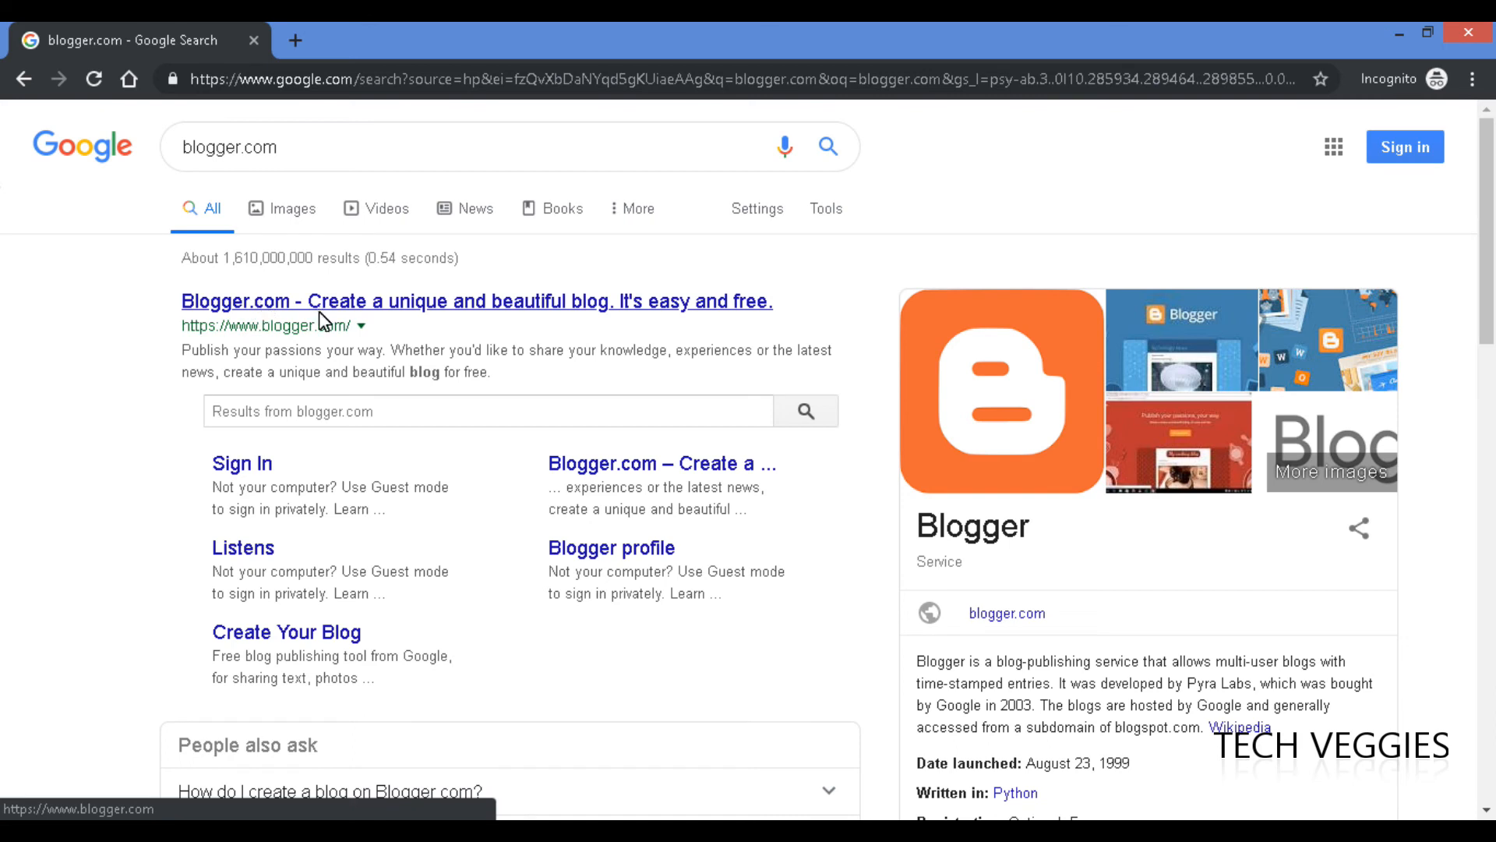
# Open the 'Blogger.com - Create a unique and beautiful blog' search result.
pyautogui.click(340, 302)
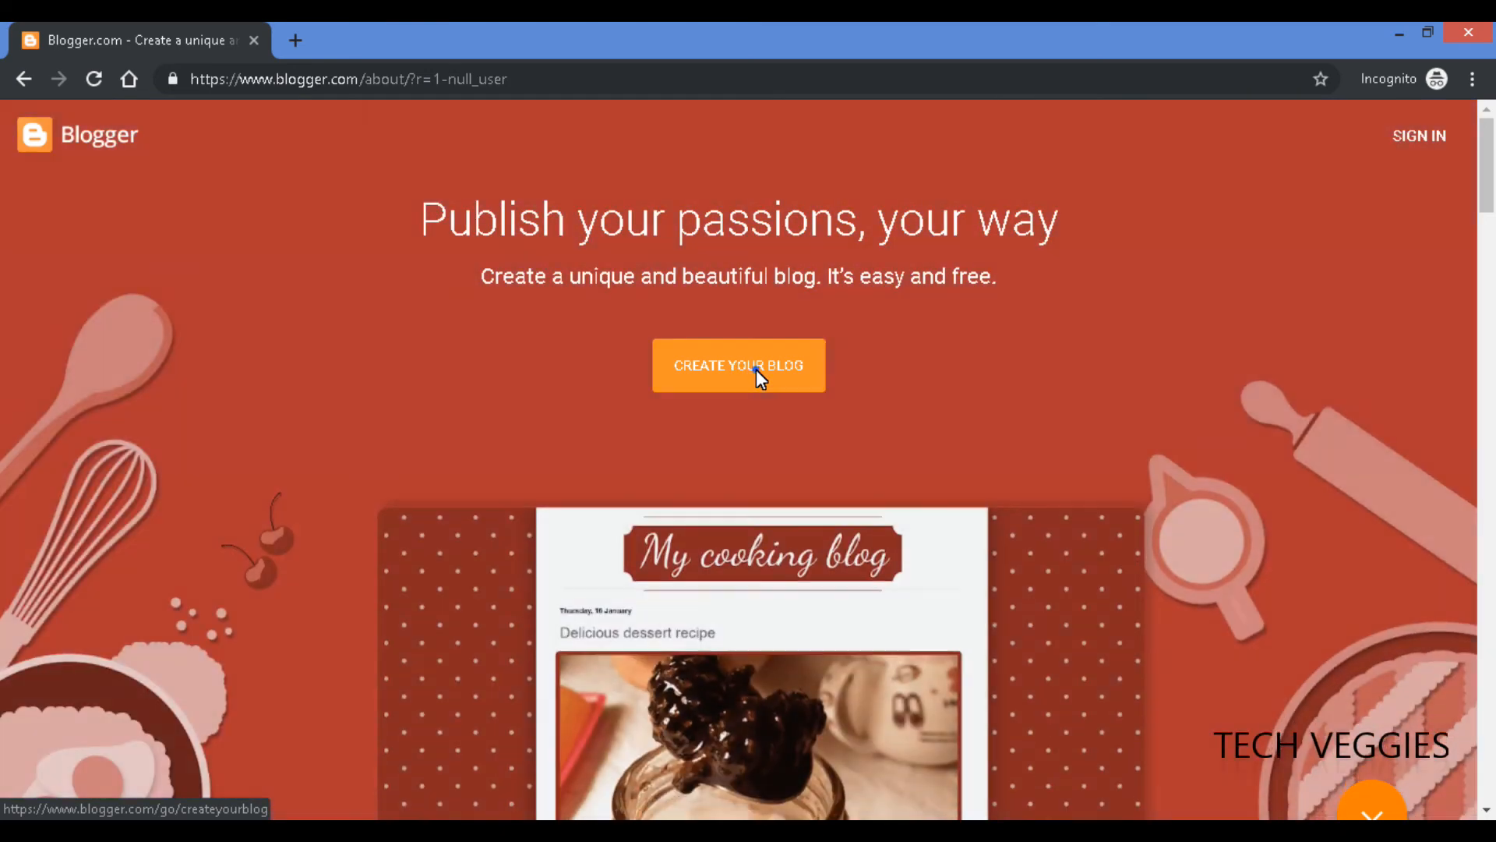
# Start a new blog from the Blogger landing page with CREATE YOUR BLOG.
pyautogui.click(756, 369)
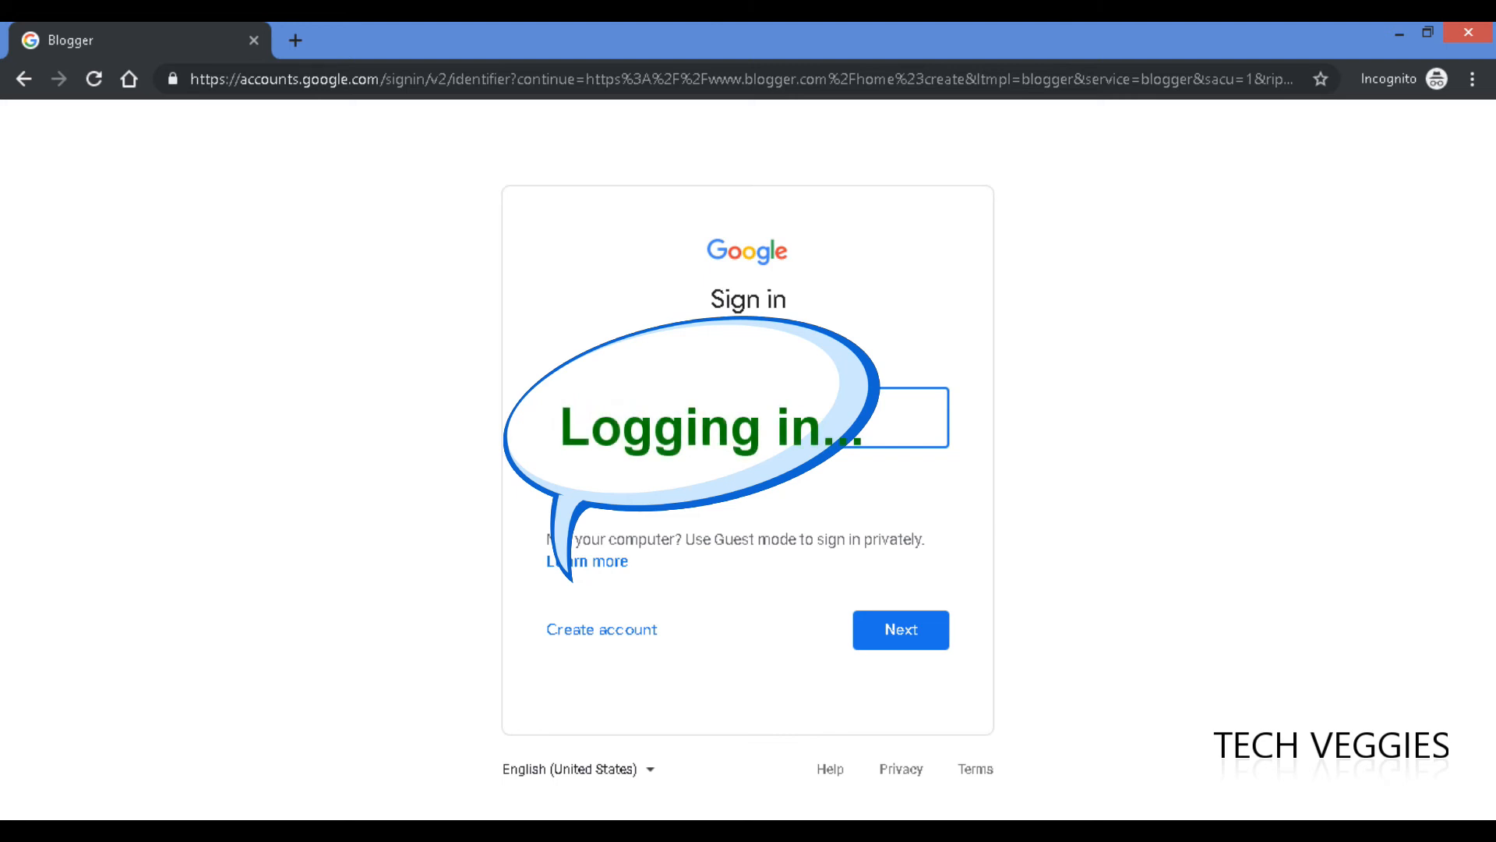
# Sign in to Google by submitting the account e-mail and then the account password.
pyautogui.click(896, 626)
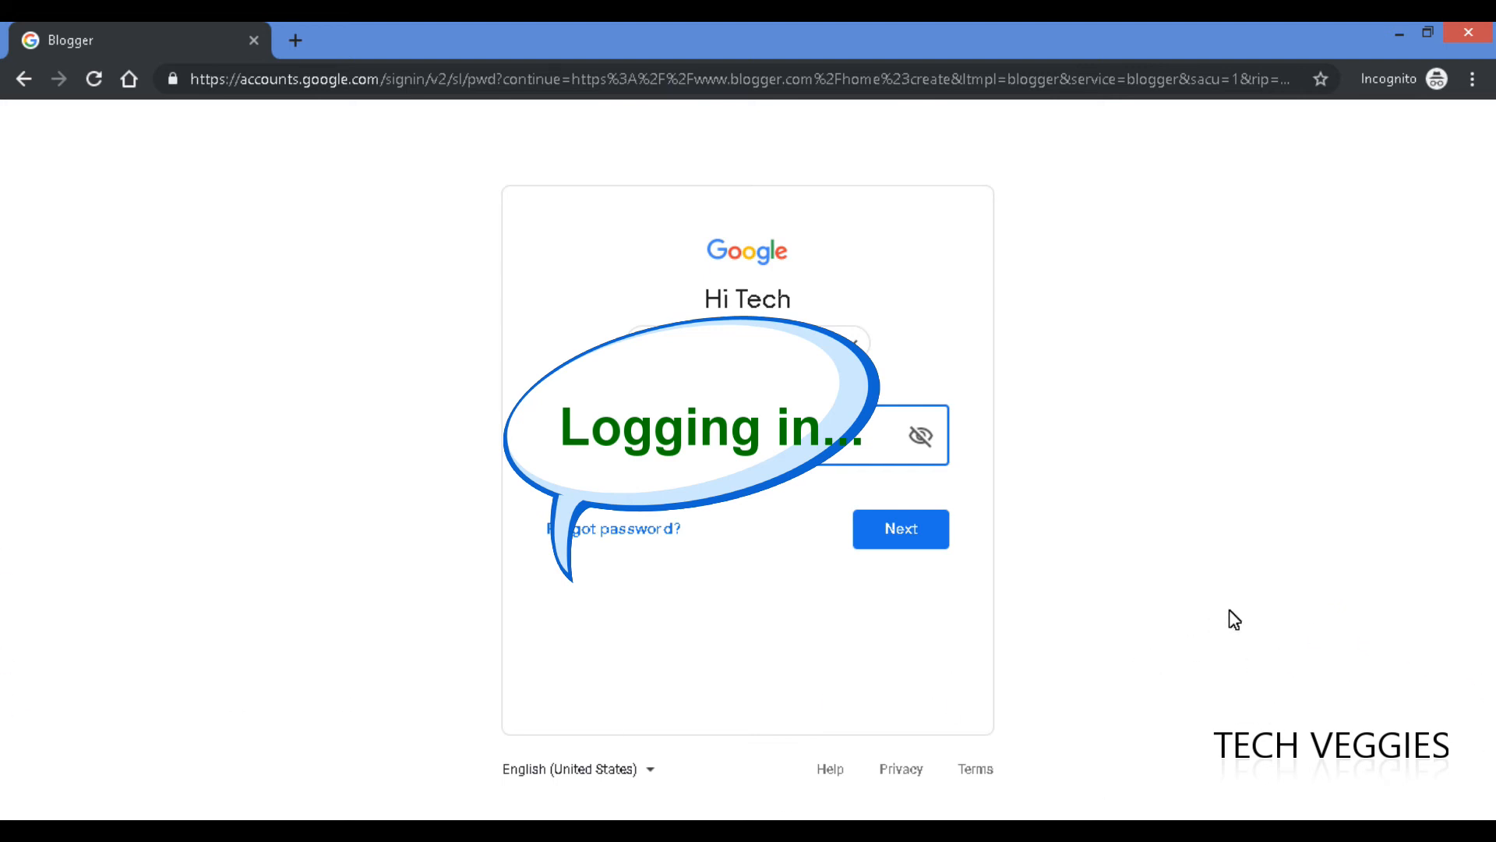
pyautogui.click(900, 537)
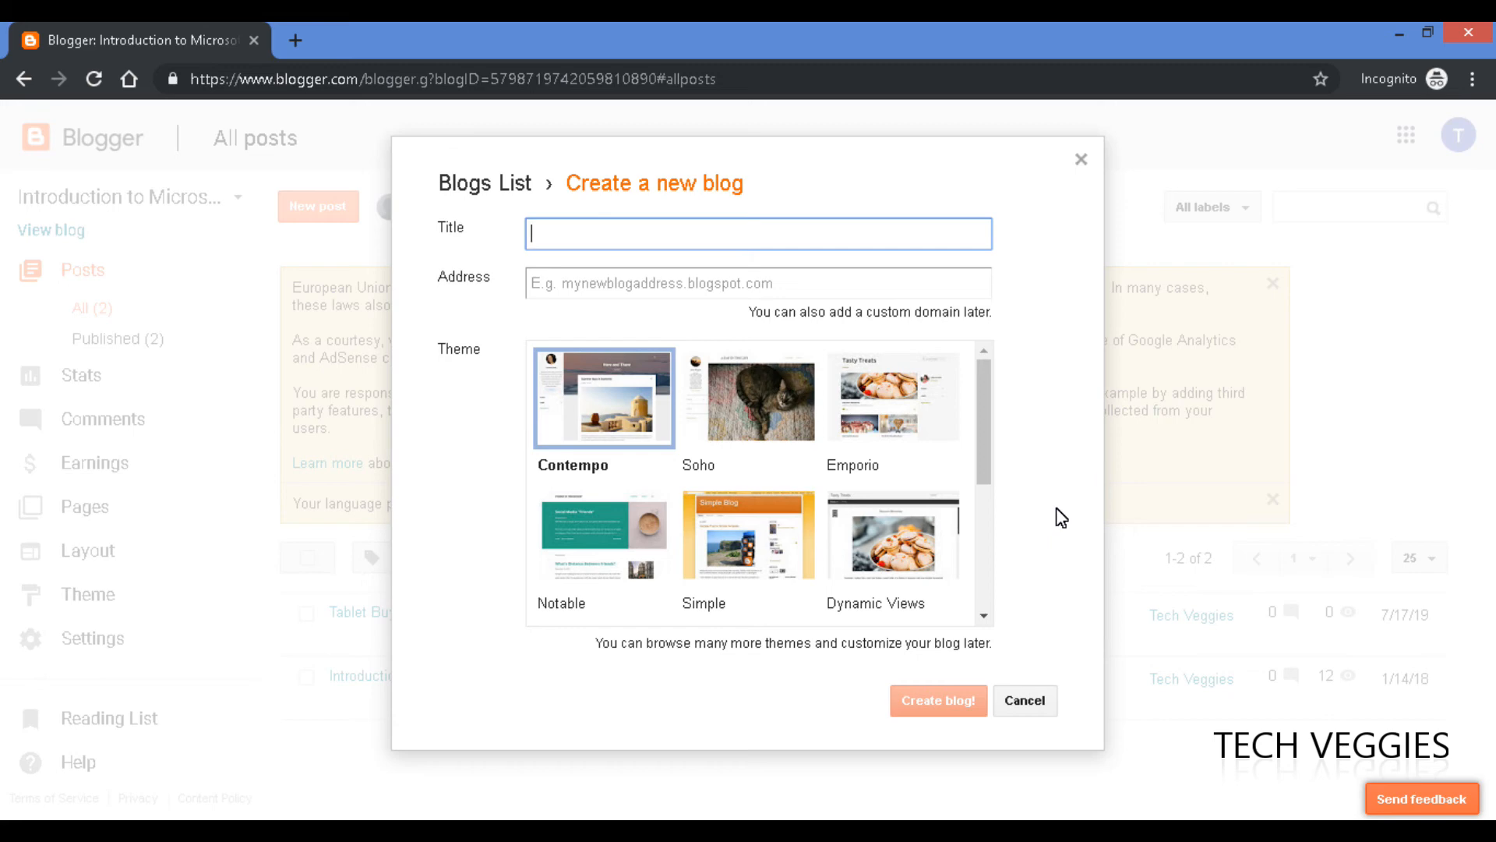
# Title the blog 'My First Blog' and enter 'myfirstblog' as its address.
pyautogui.write('My First Blog')
pyautogui.click(713, 285)
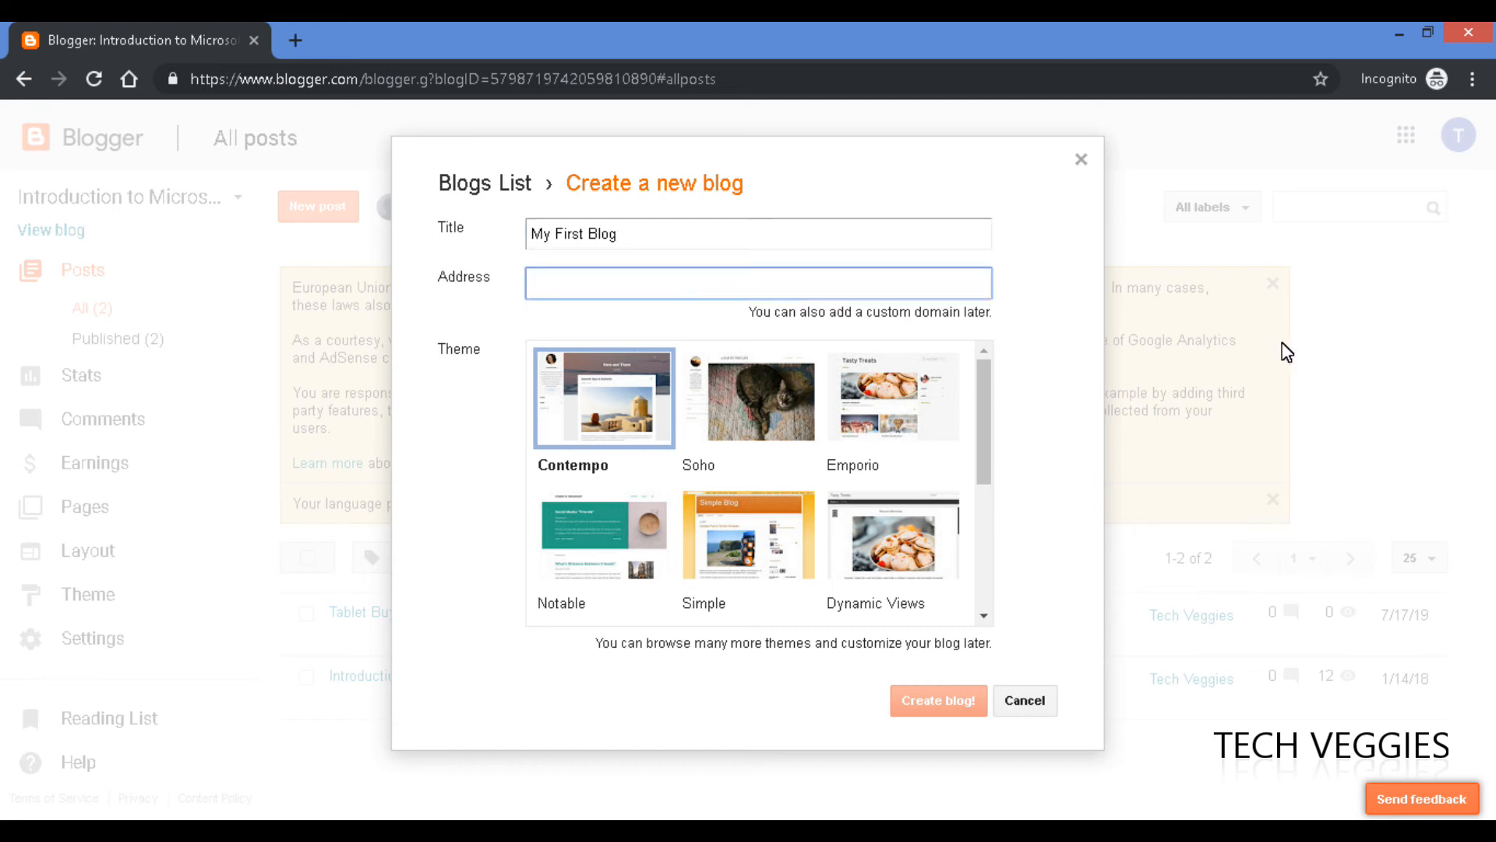
pyautogui.write('myfirstblog')
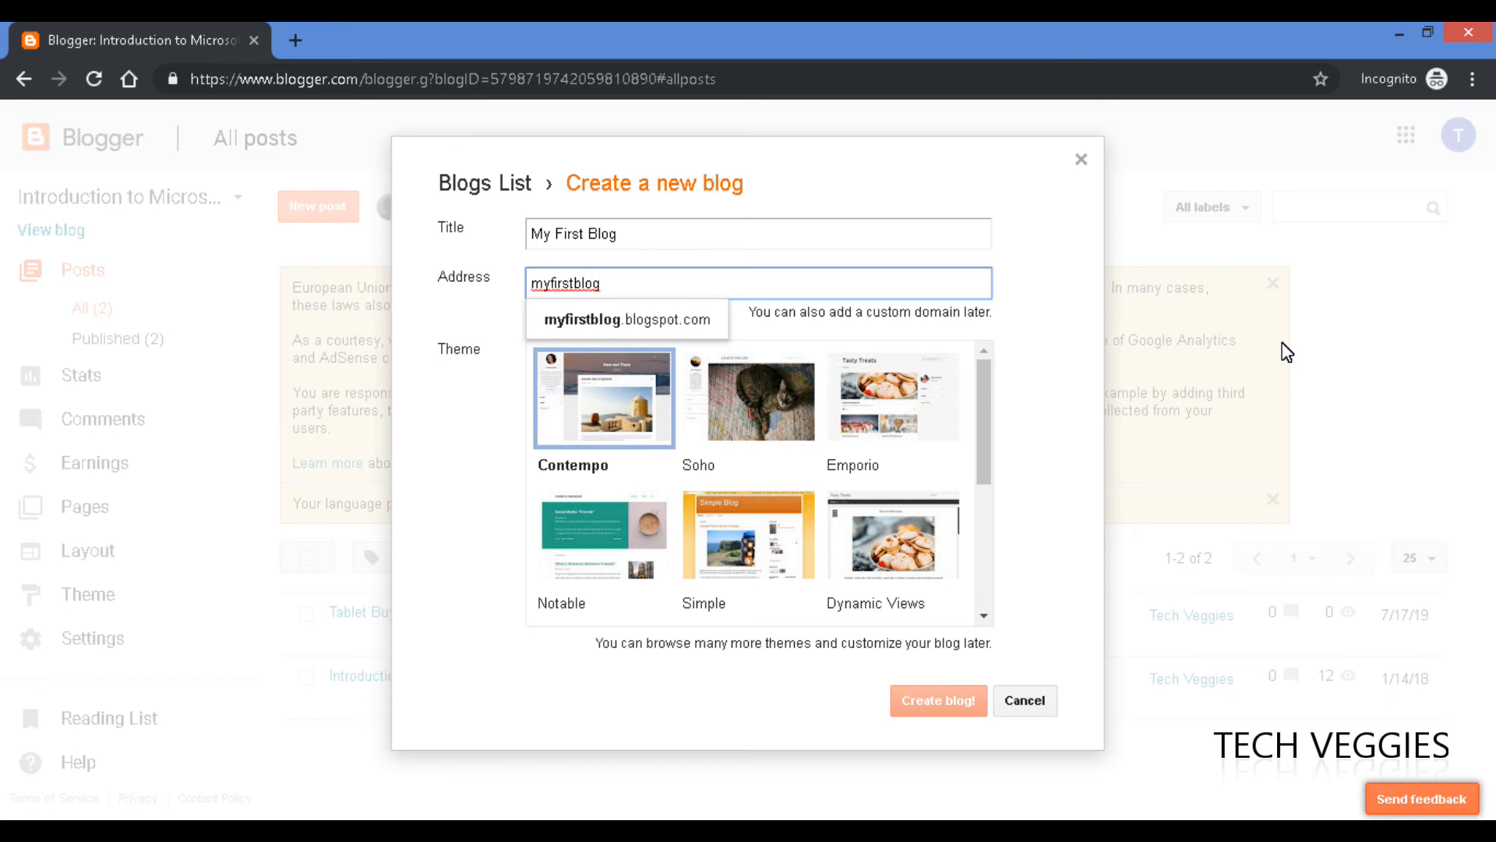
# Try alternative addresses until myblogfor2019.blogspot.com is reported as available.
pyautogui.click(627, 319)
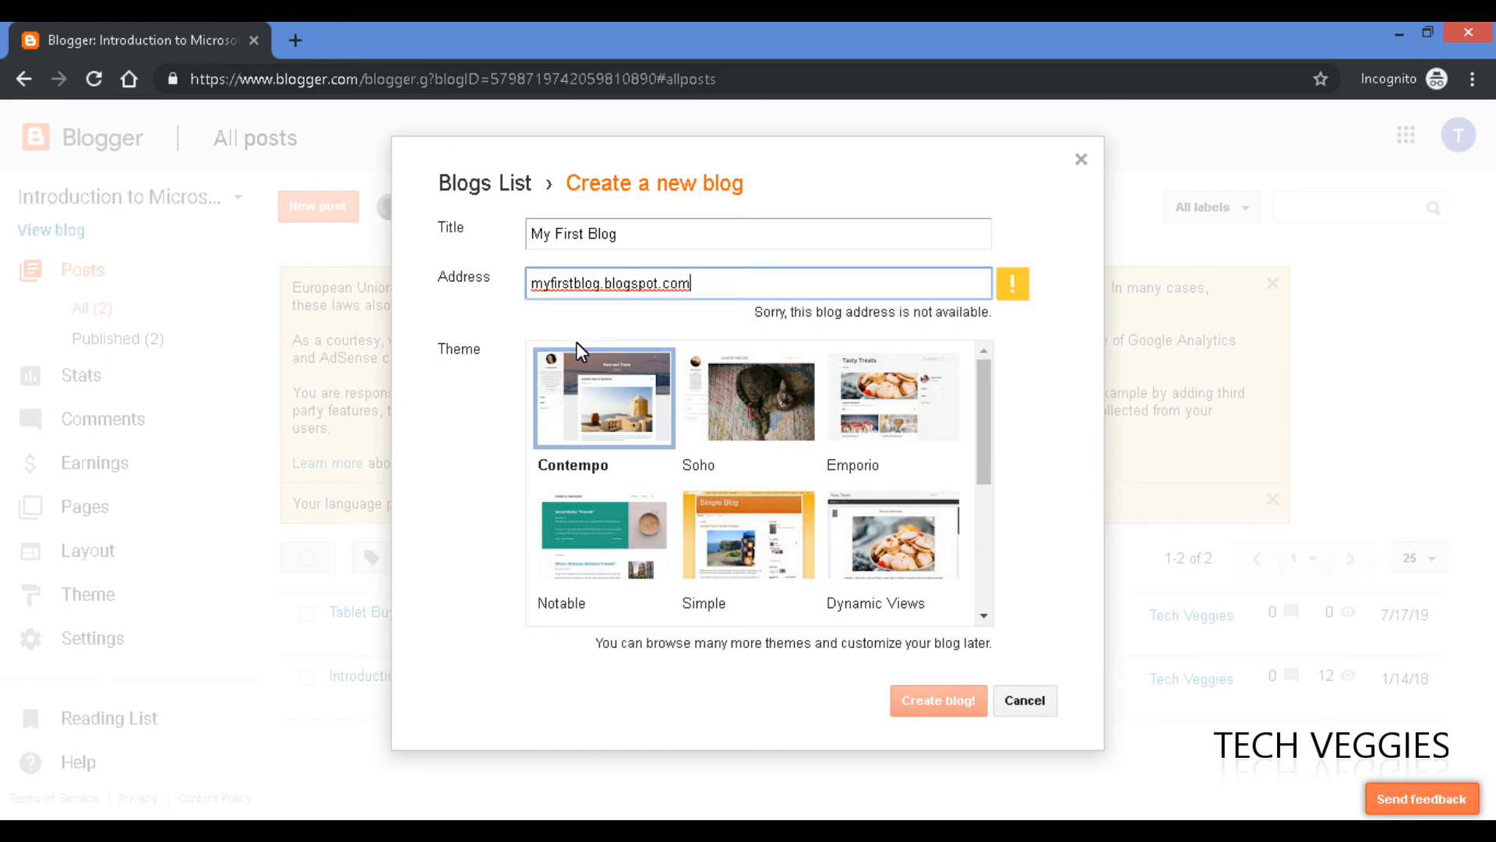
pyautogui.click(601, 285)
pyautogui.write('7')
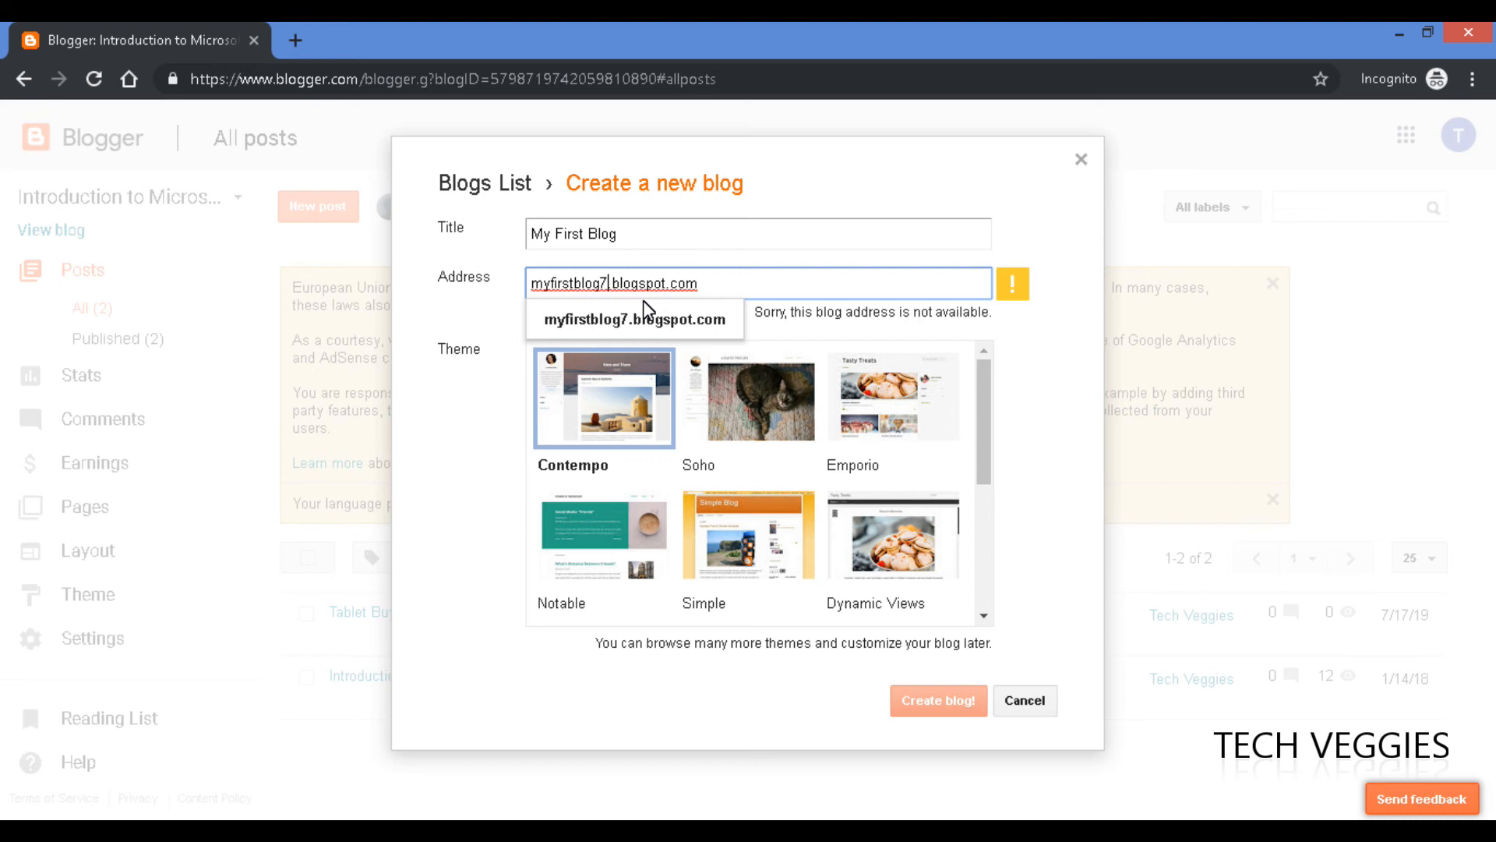
pyautogui.write('7')
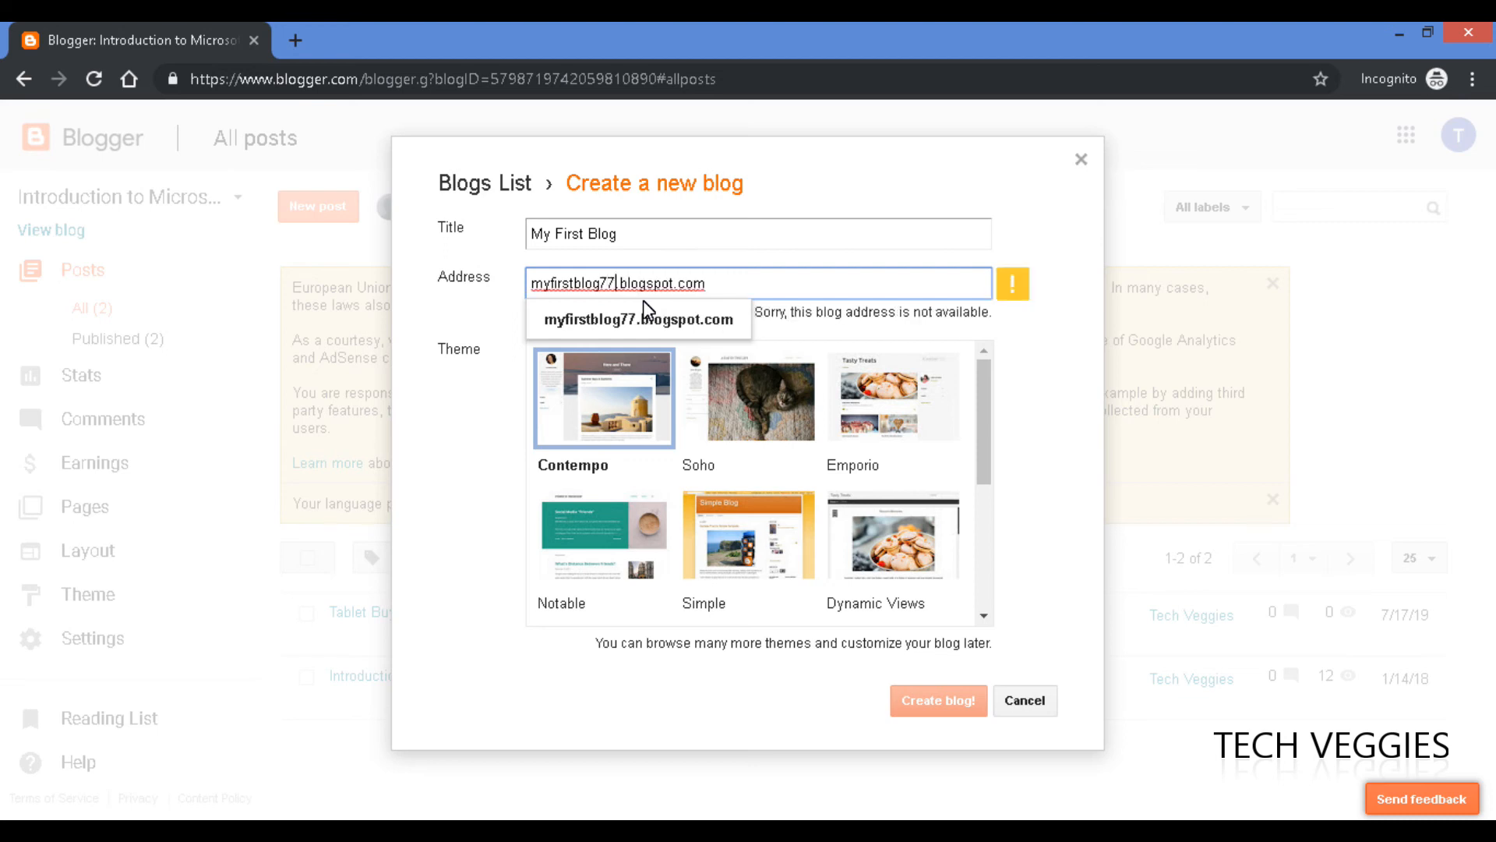
pyautogui.write('7')
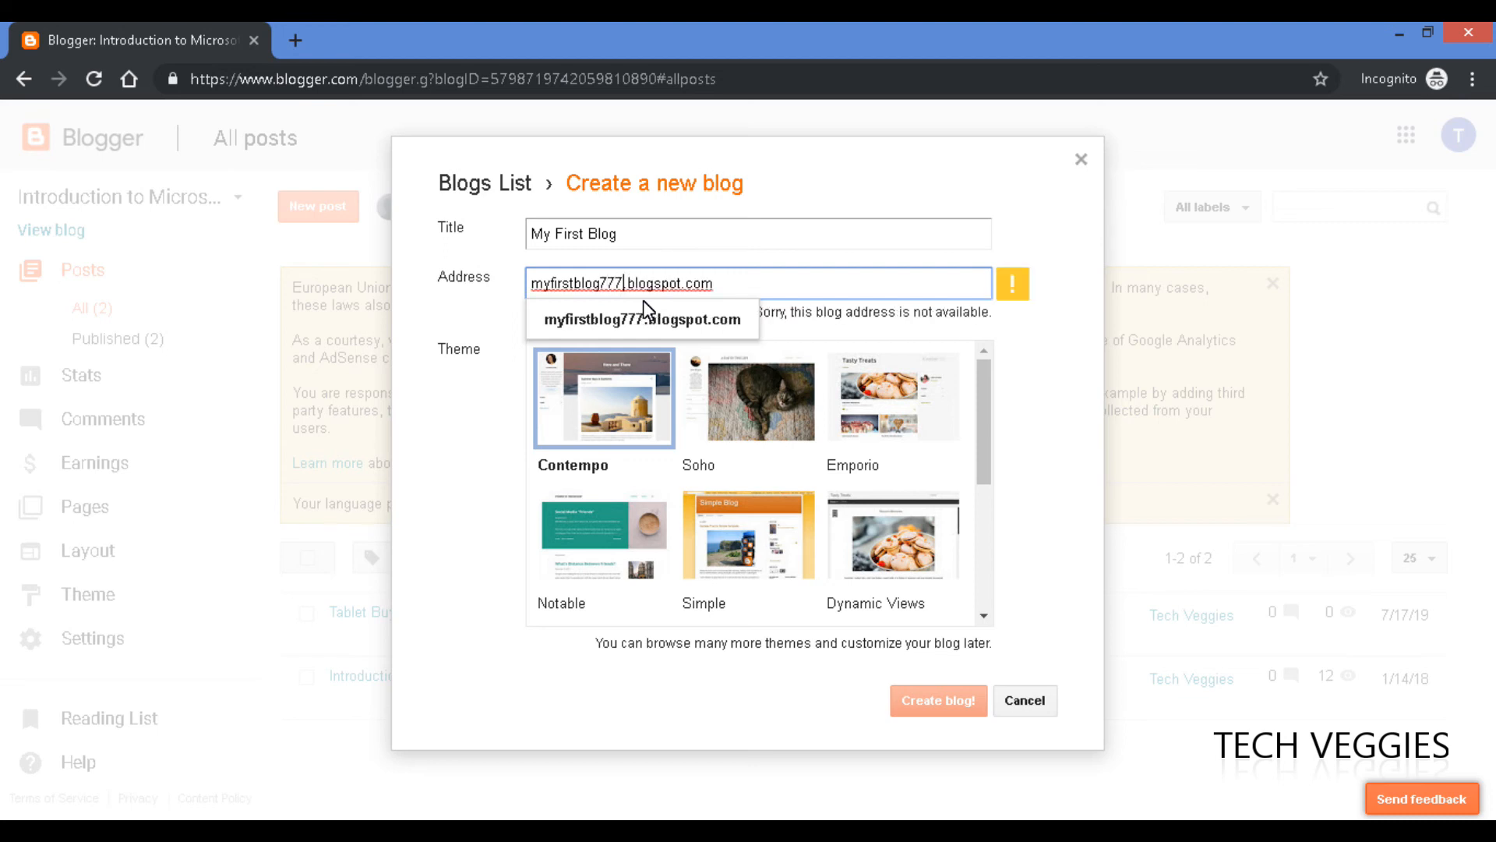
pyautogui.press('BackSpace')
pyautogui.press('BackSpace')
pyautogui.press('BackSpace')
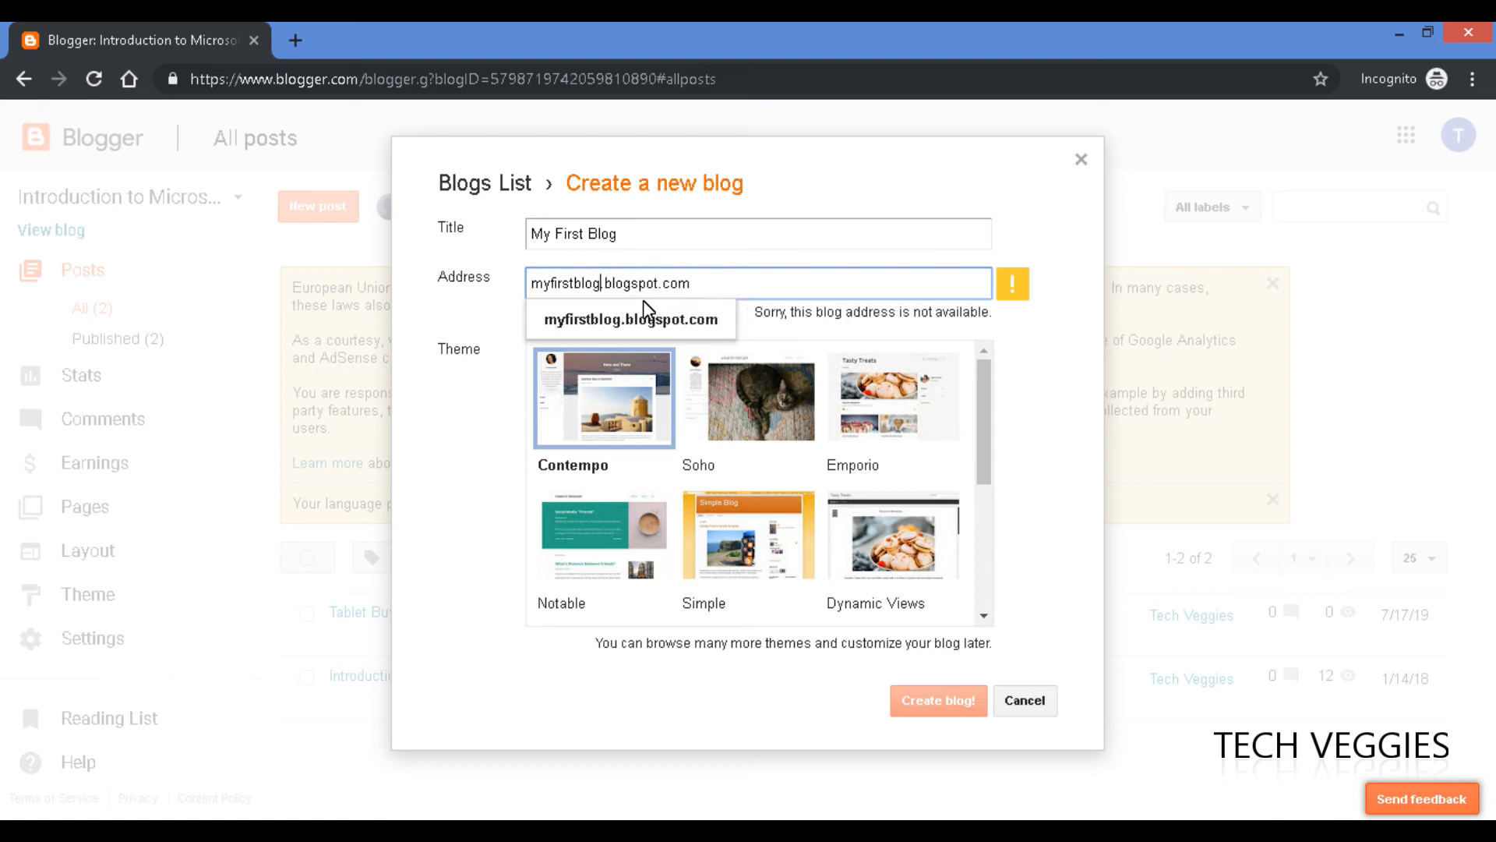
pyautogui.write('2')
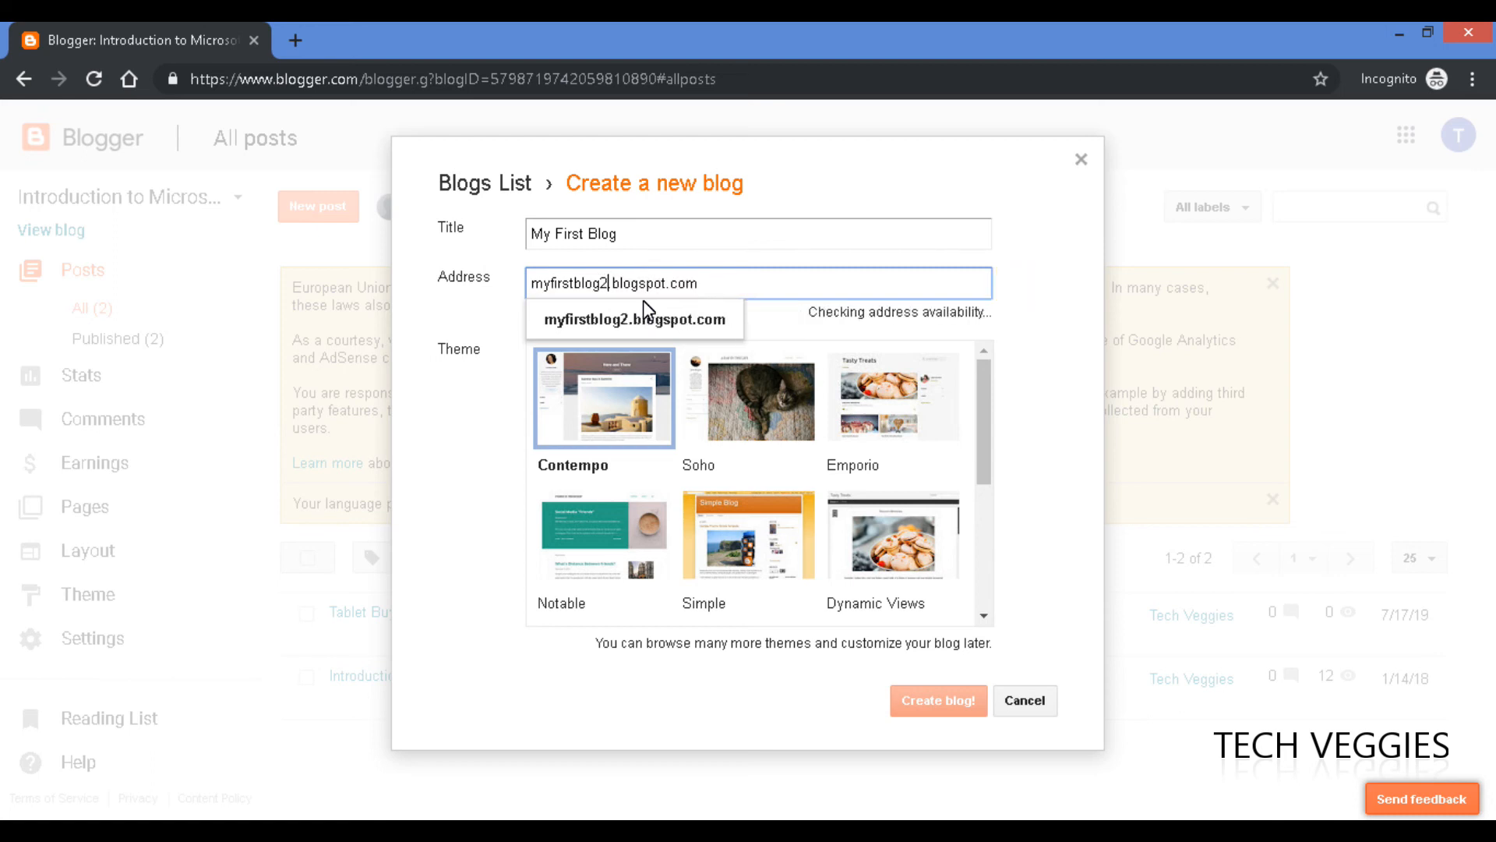
pyautogui.write('019')
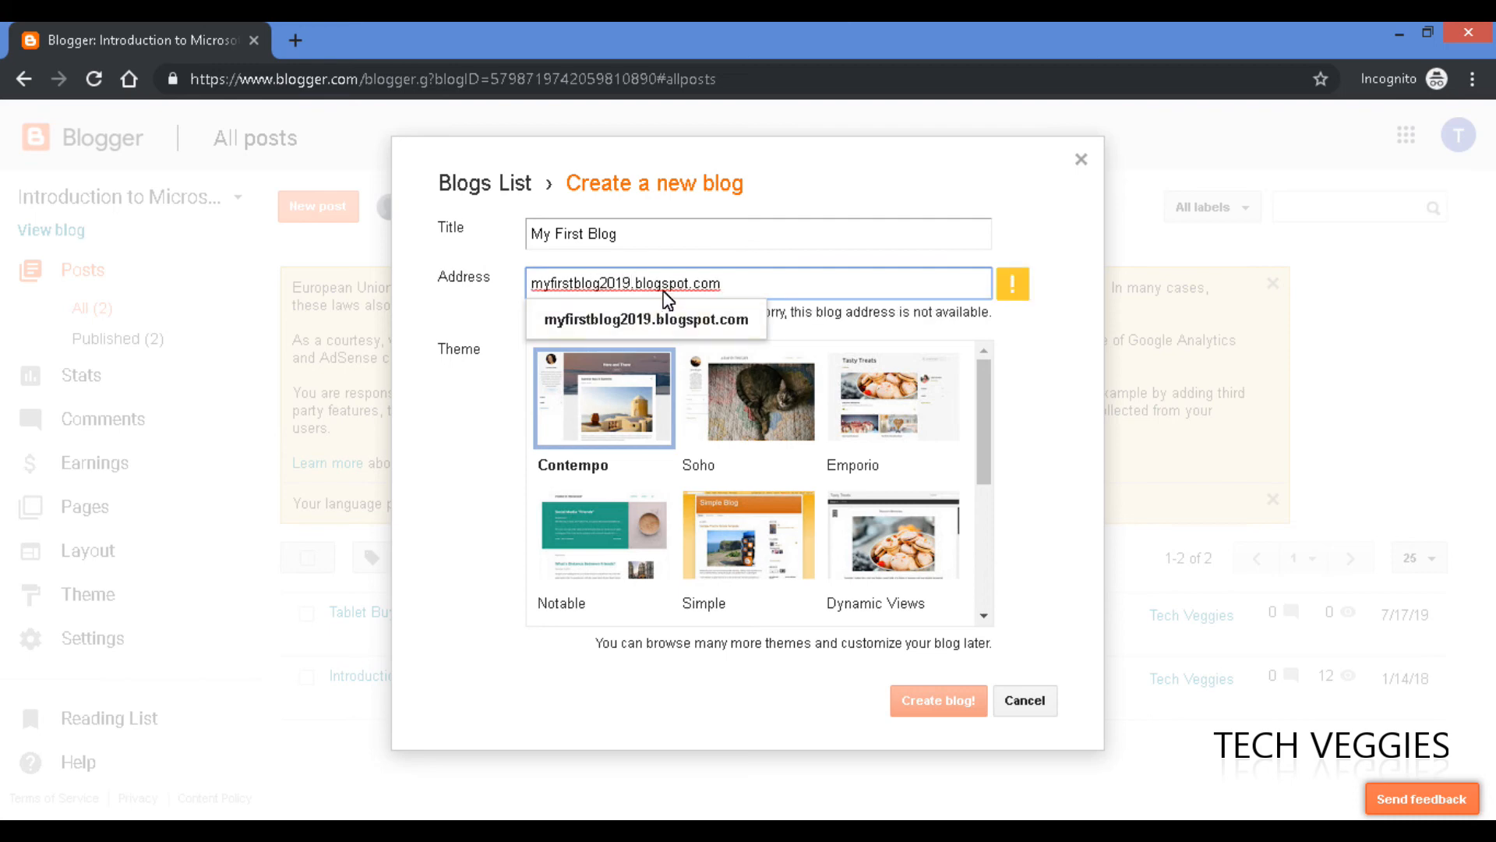
pyautogui.press('BackSpace')
pyautogui.press('BackSpace')
pyautogui.press('BackSpace')
pyautogui.press('BackSpace')
pyautogui.press('BackSpace')
pyautogui.press('BackSpace')
pyautogui.press('BackSpace')
pyautogui.press('BackSpace')
pyautogui.press('BackSpace')
pyautogui.press('BackSpace')
pyautogui.press('BackSpace')
pyautogui.press('BackSpace')
pyautogui.press('BackSpace')
pyautogui.press('BackSpace')
pyautogui.press('BackSpace')
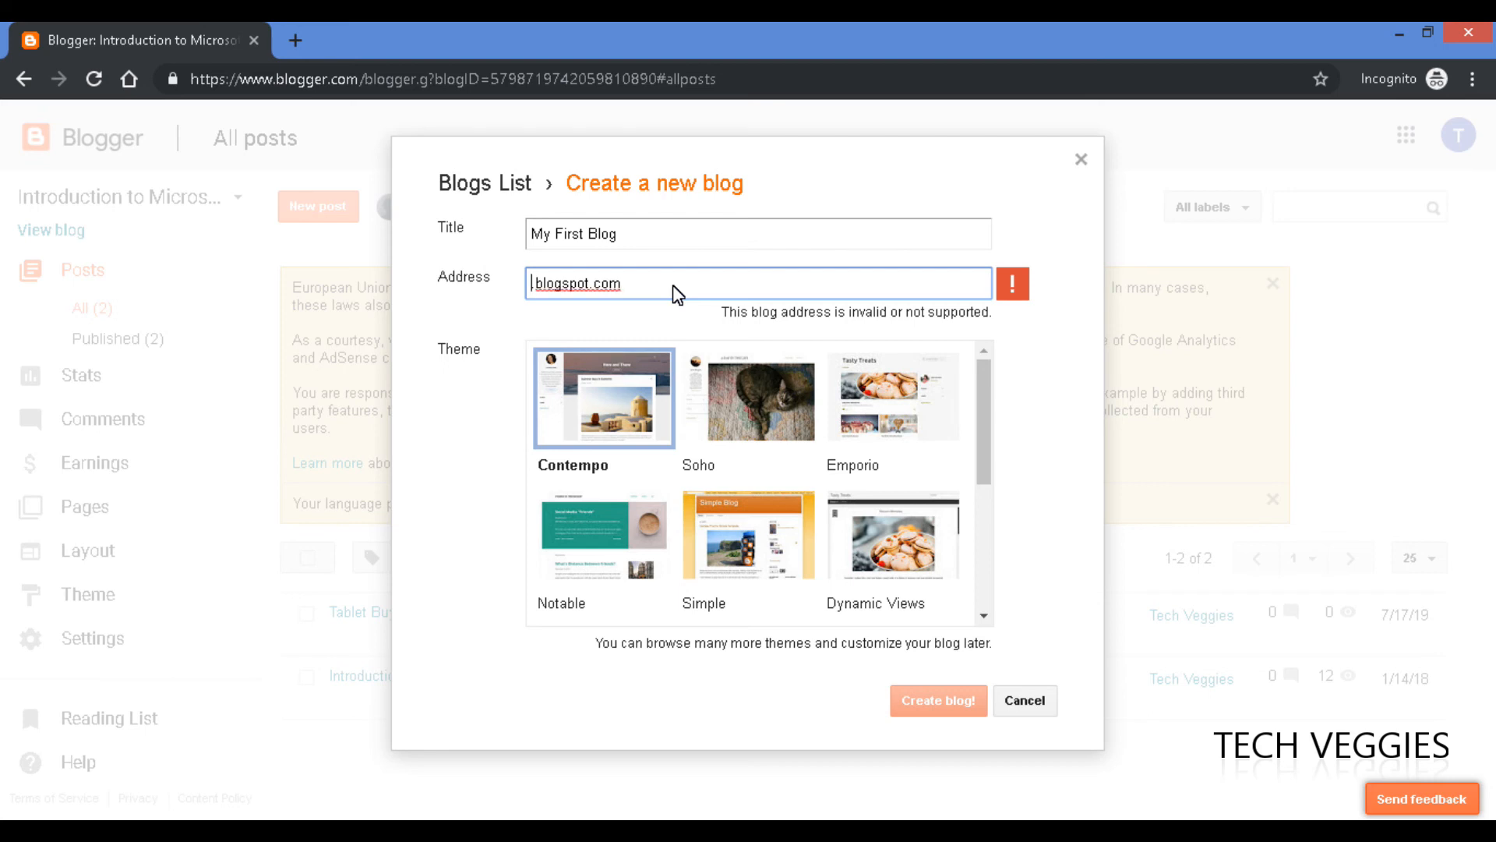
pyautogui.write('my')
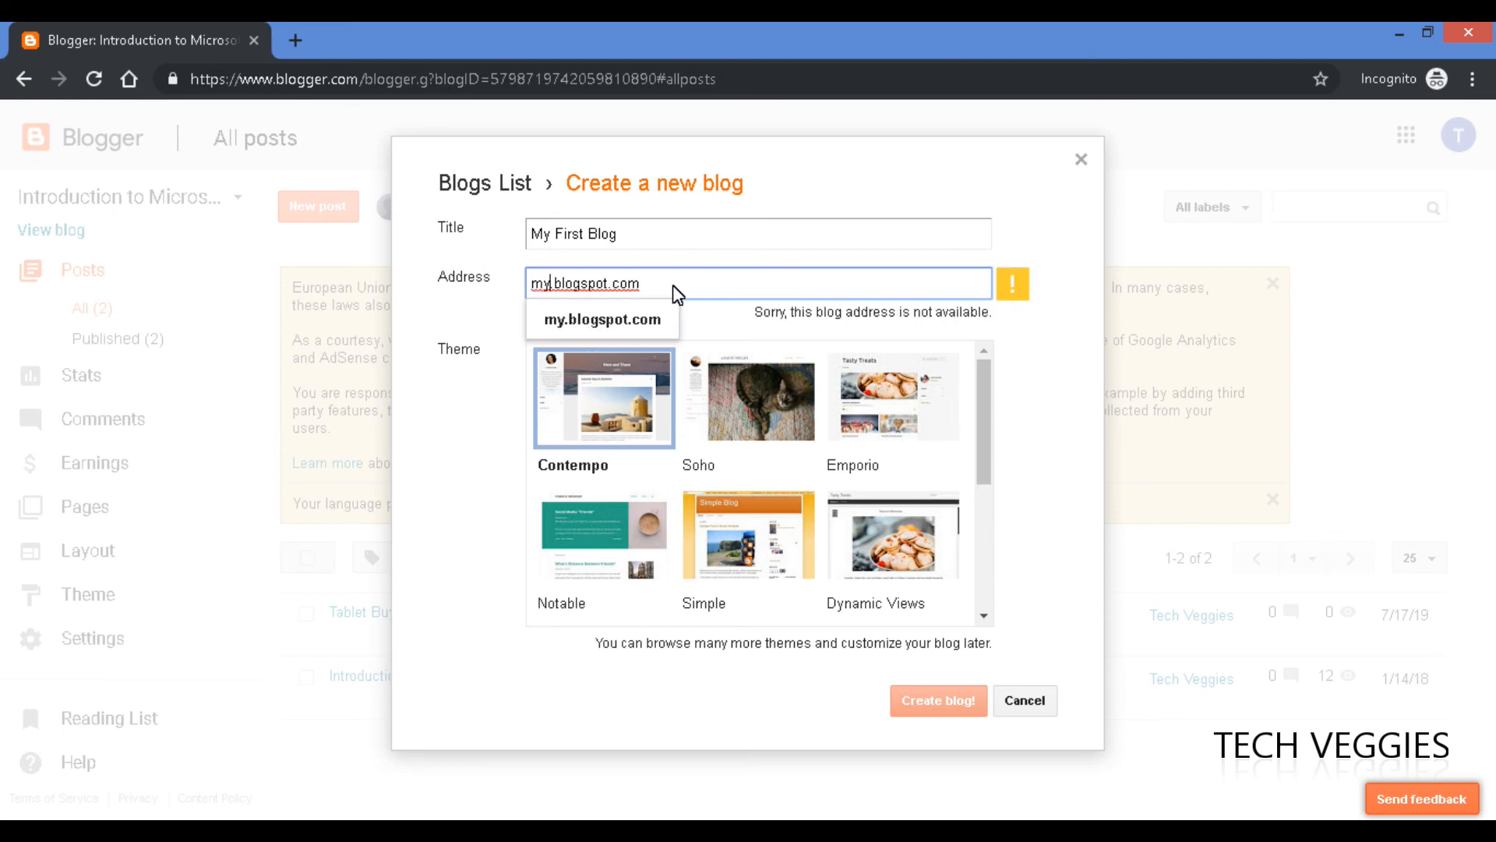
pyautogui.write('blog')
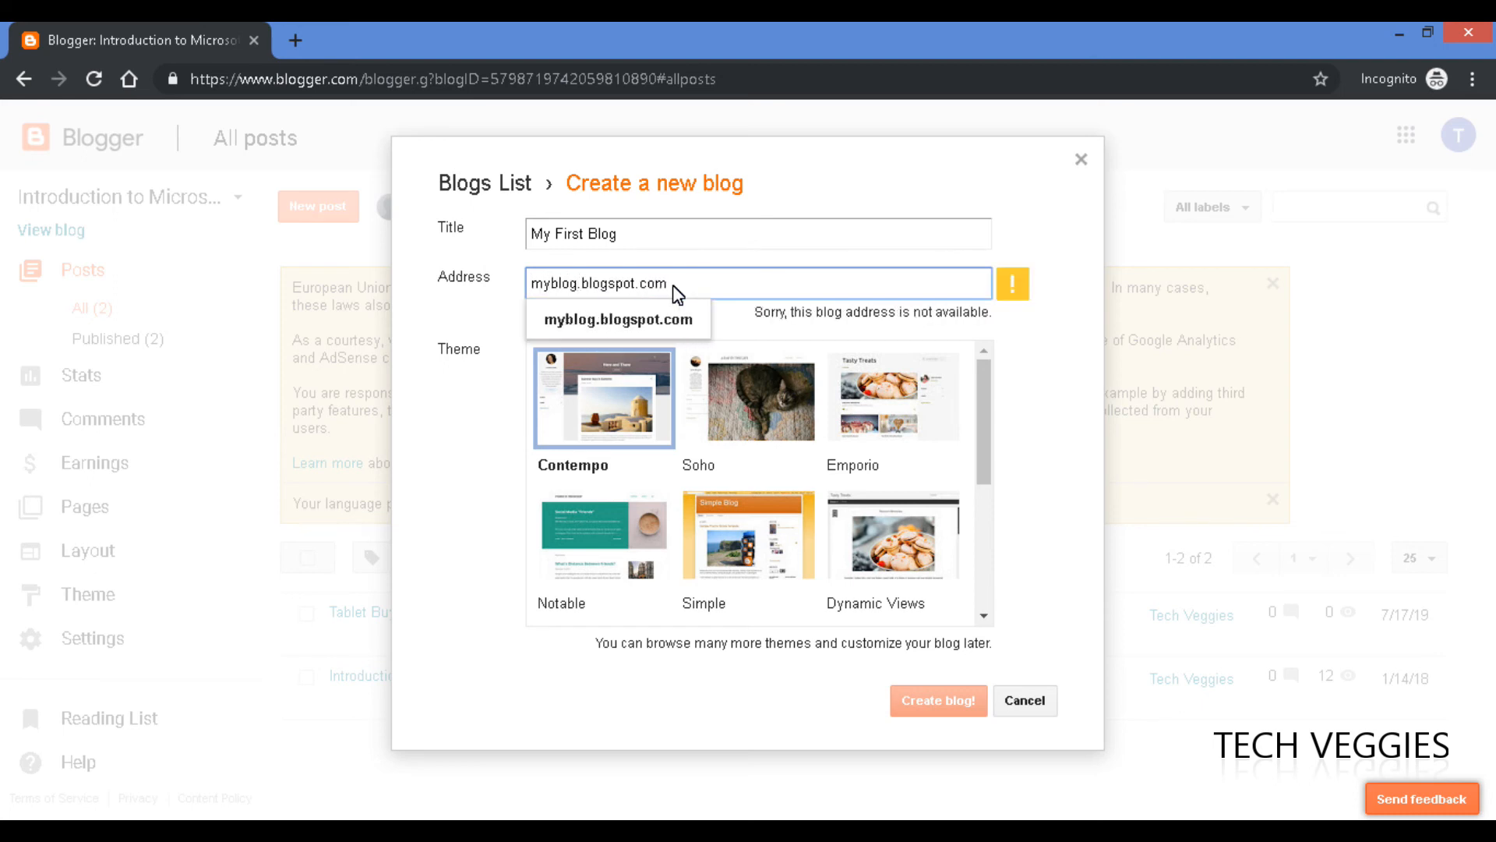
pyautogui.write('for2019')
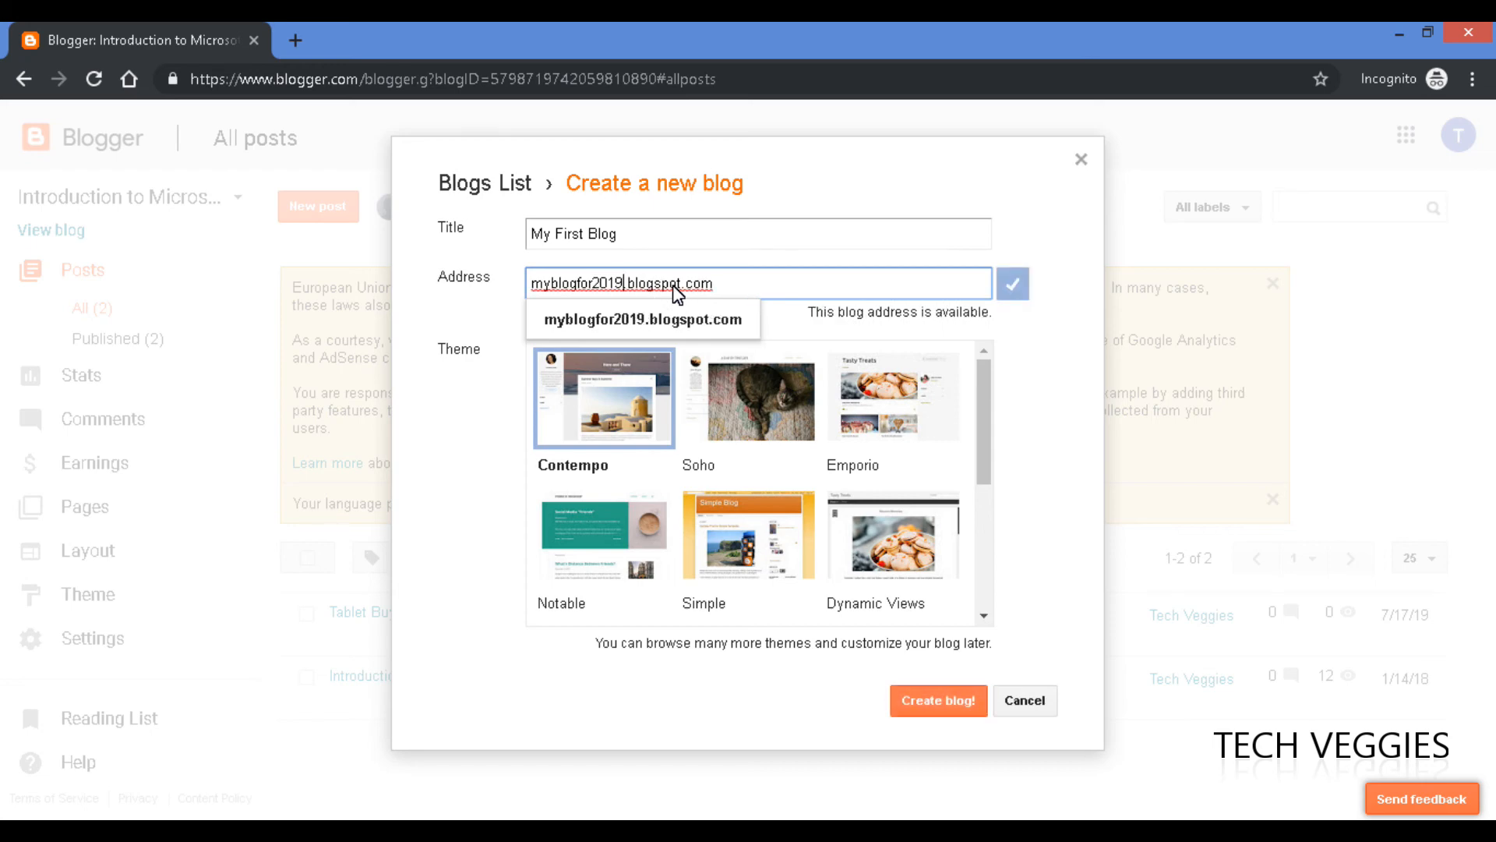
pyautogui.click(790, 287)
# Choose the Notable theme and create the blog 'My First Blog'.
pyautogui.click(1072, 350)
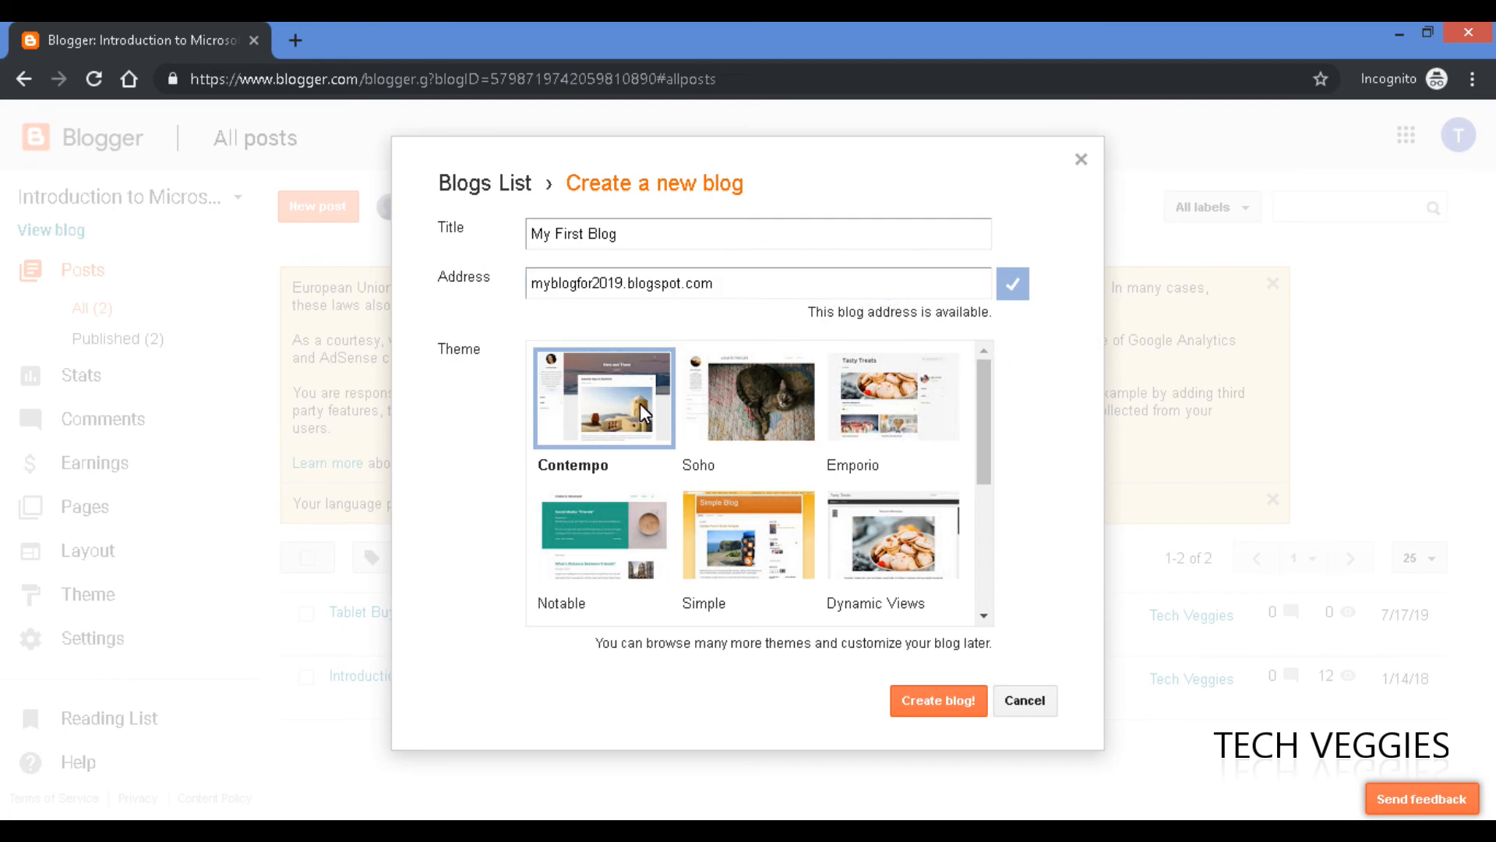
pyautogui.moveTo(544, 239); pyautogui.dragTo(639, 253)
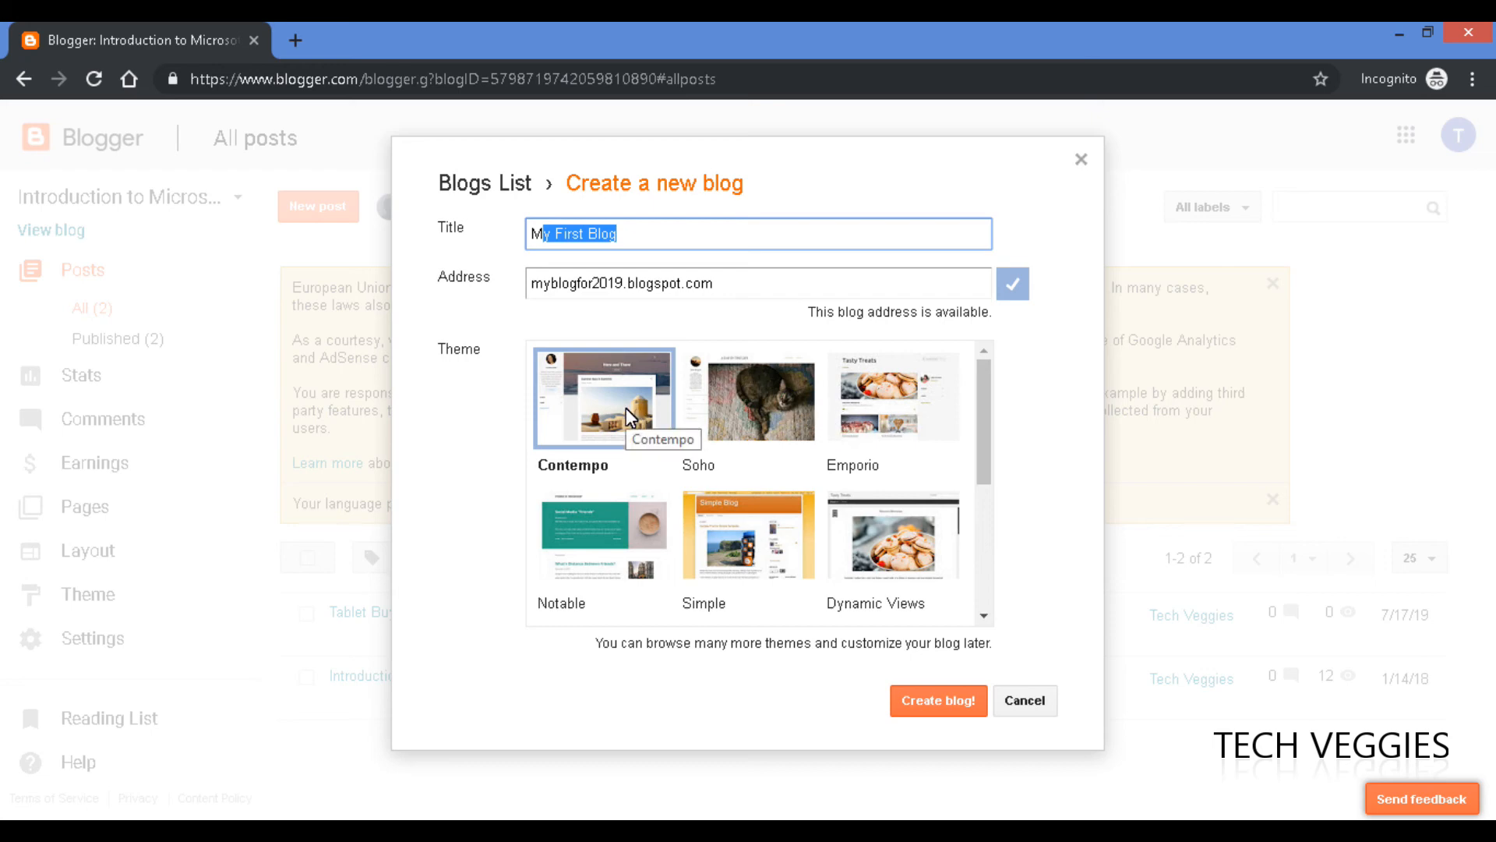
pyautogui.click(614, 517)
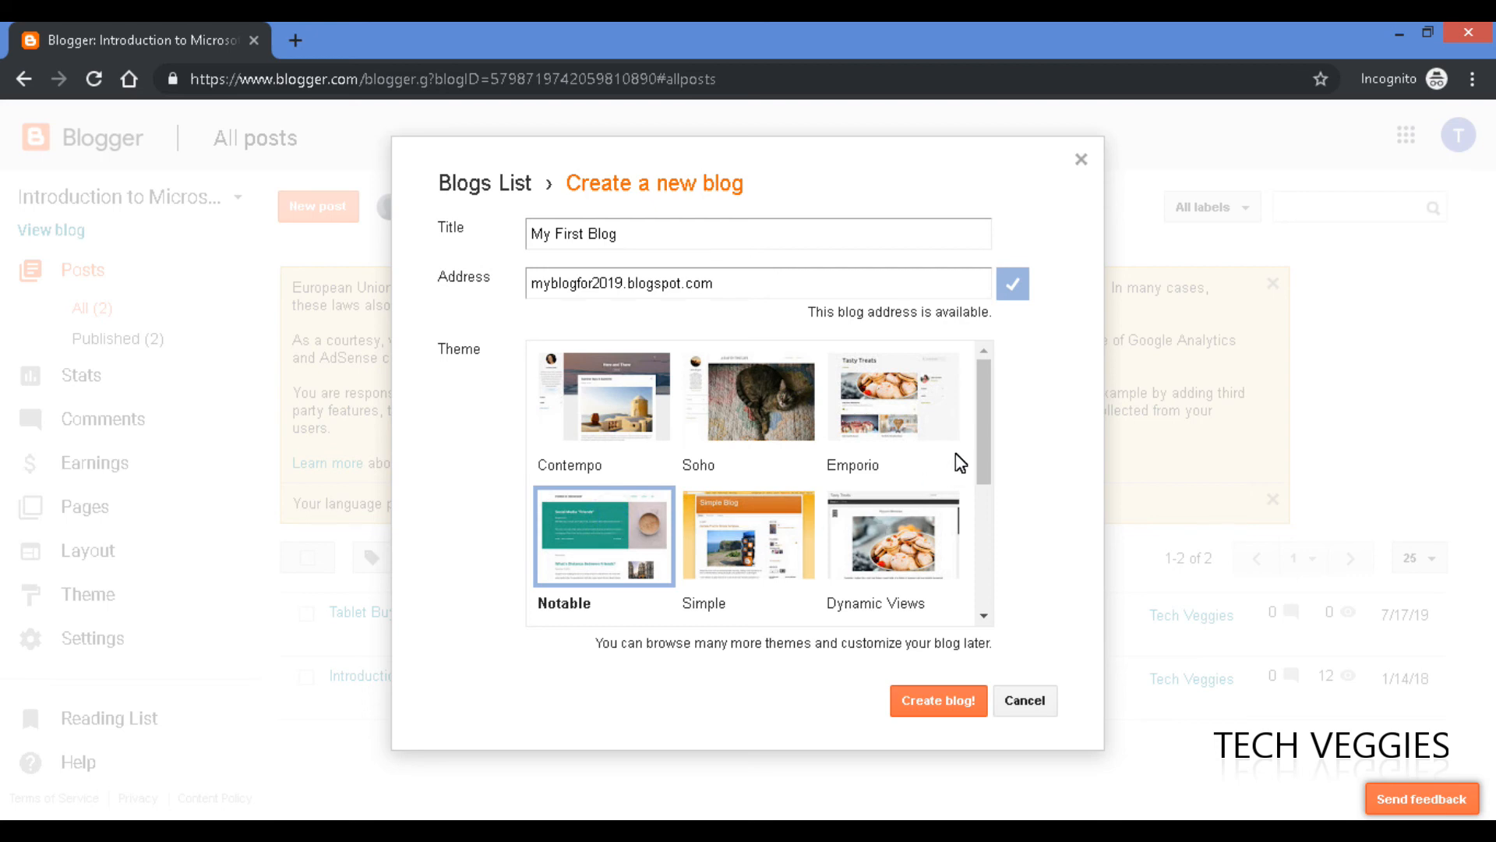
pyautogui.moveTo(980, 438); pyautogui.dragTo(983, 491)
pyautogui.moveTo(980, 491); pyautogui.dragTo(980, 455)
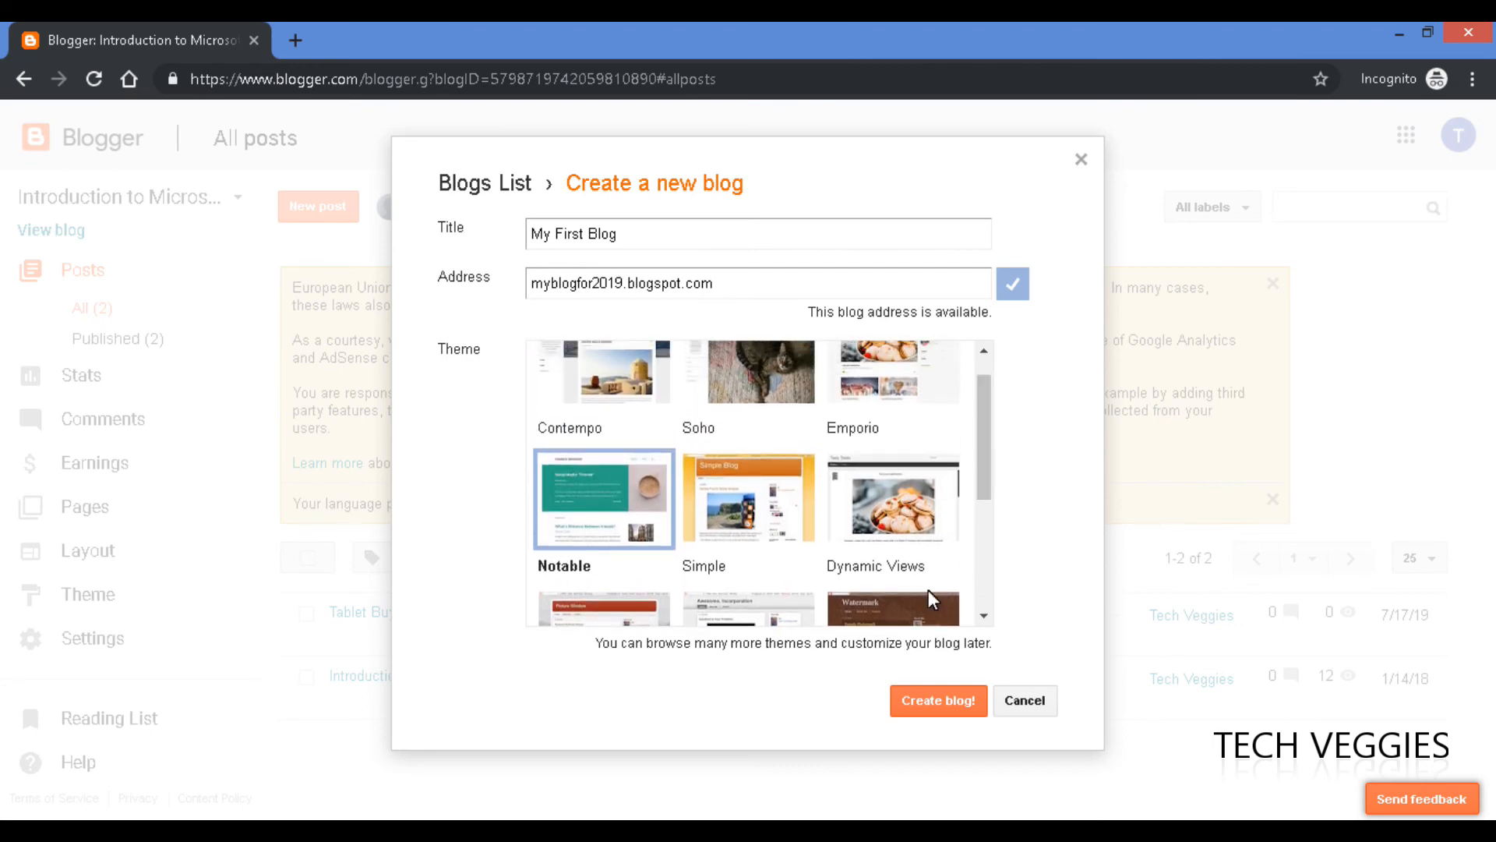
pyautogui.click(952, 700)
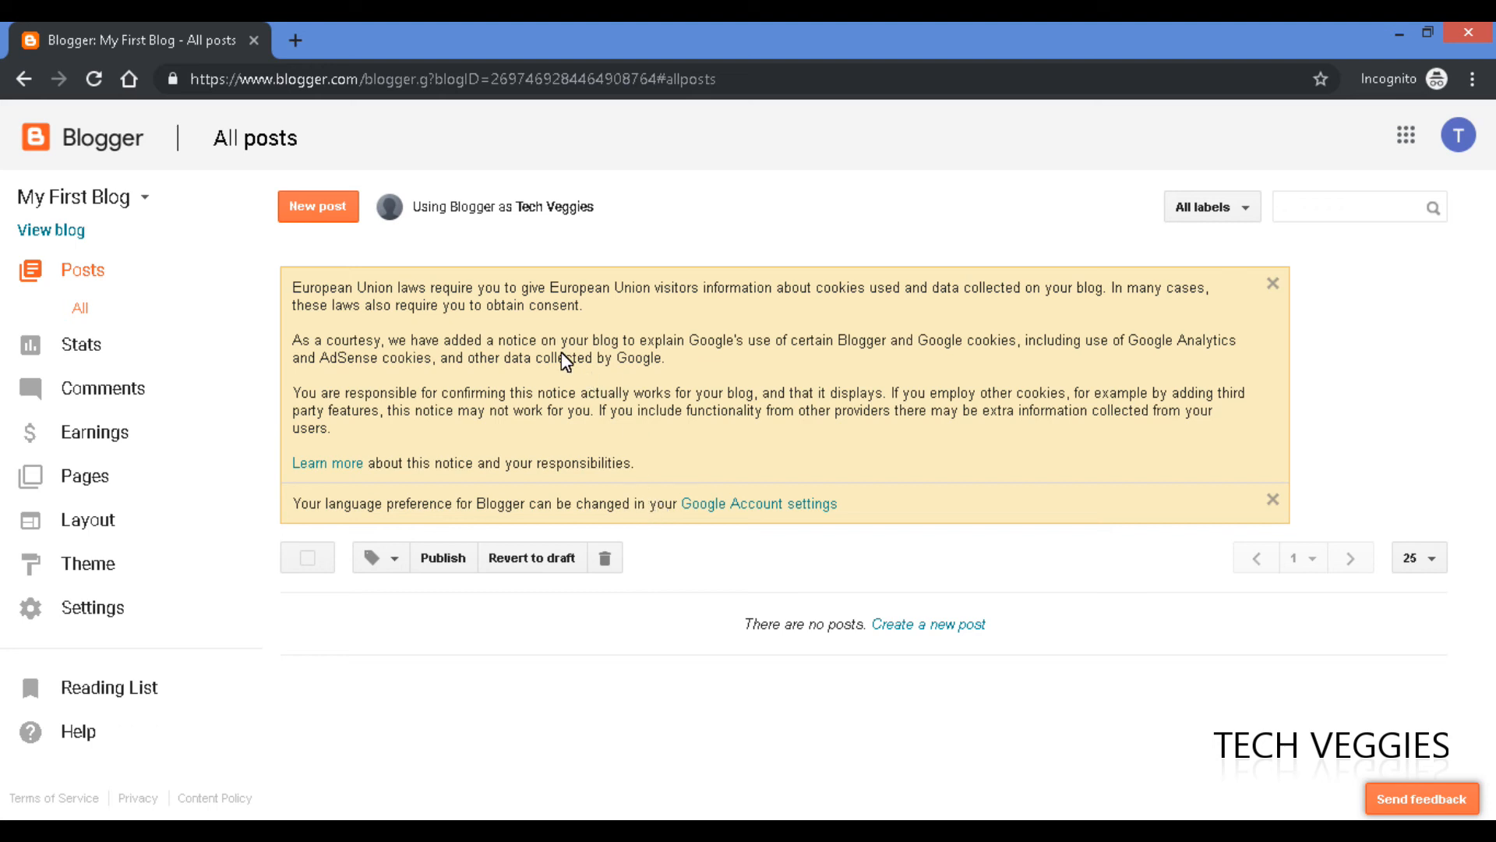
# Read through the European Union cookie notice on the empty All posts page.
pyautogui.doubleClick(293, 292)
pyautogui.moveTo(382, 298); pyautogui.dragTo(503, 295)
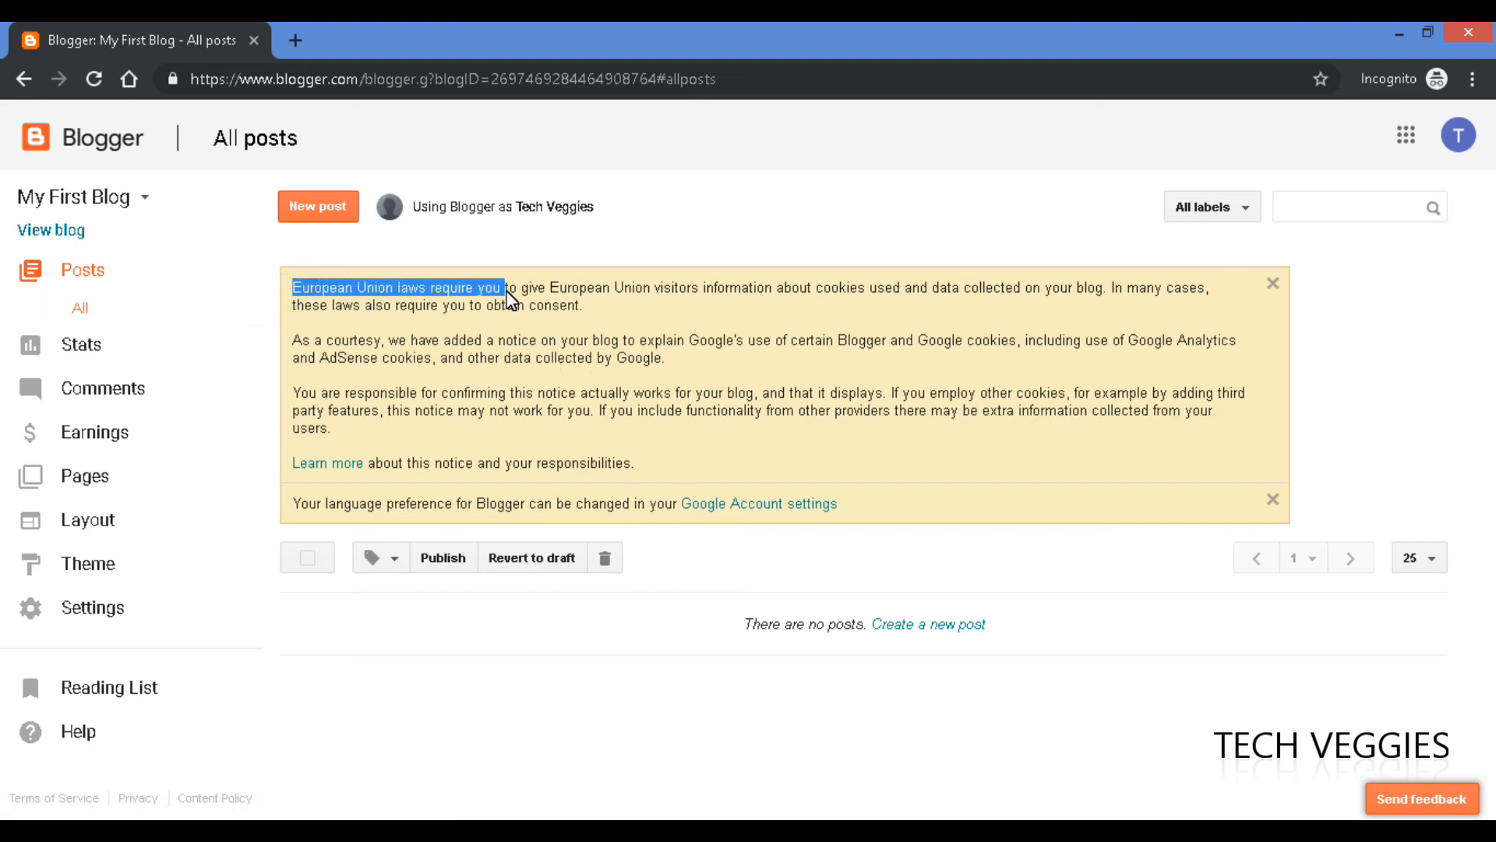
pyautogui.click(623, 292)
pyautogui.moveTo(310, 288); pyautogui.dragTo(408, 289)
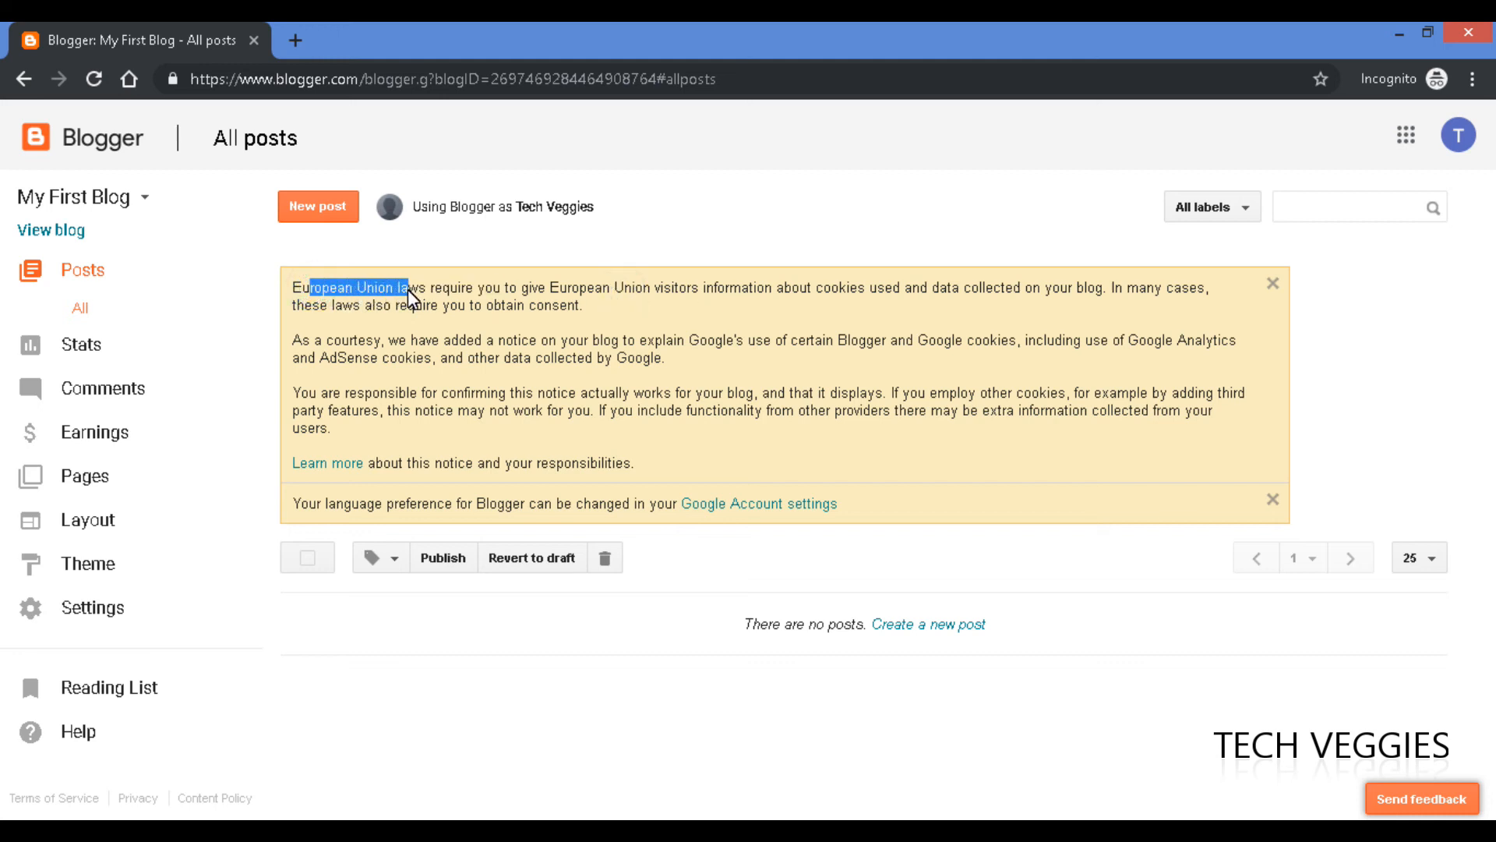
pyautogui.click(814, 289)
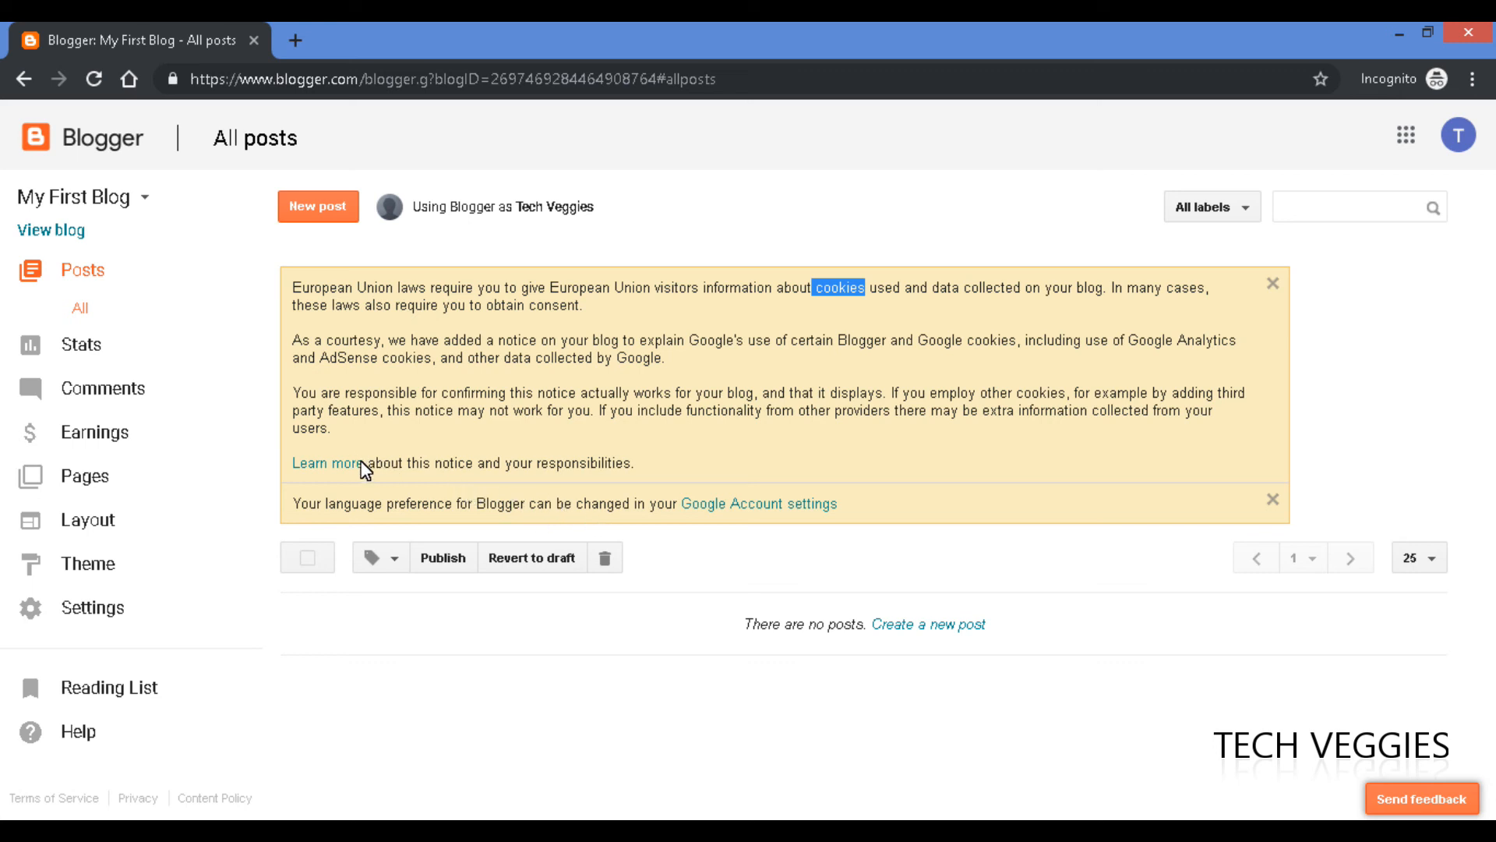
pyautogui.click(815, 397)
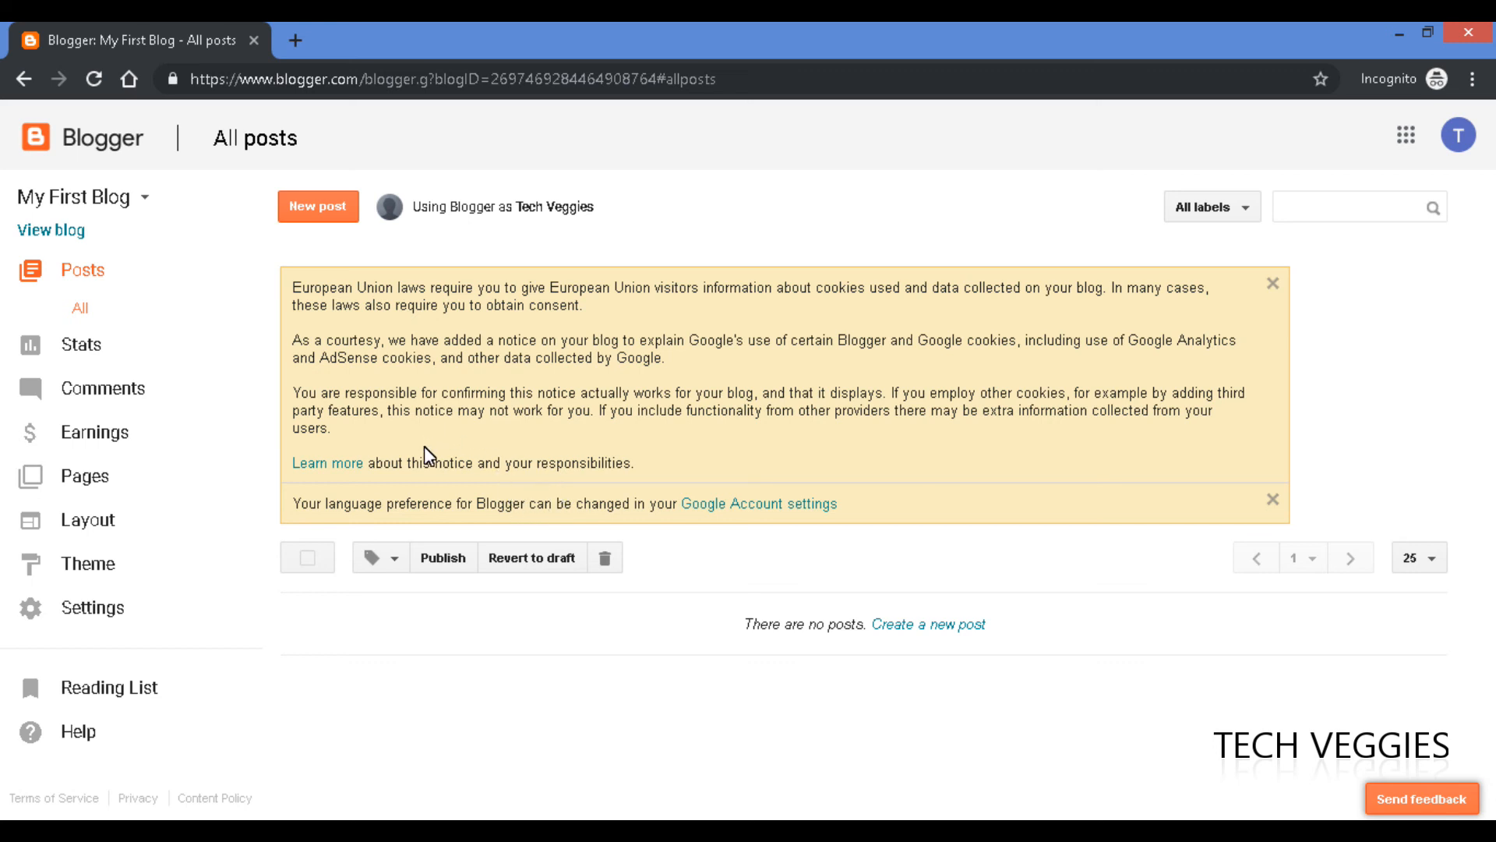
# Start a new post titled 'Laptop Buying Guide 2019' and place the cursor in its body.
pyautogui.click(324, 209)
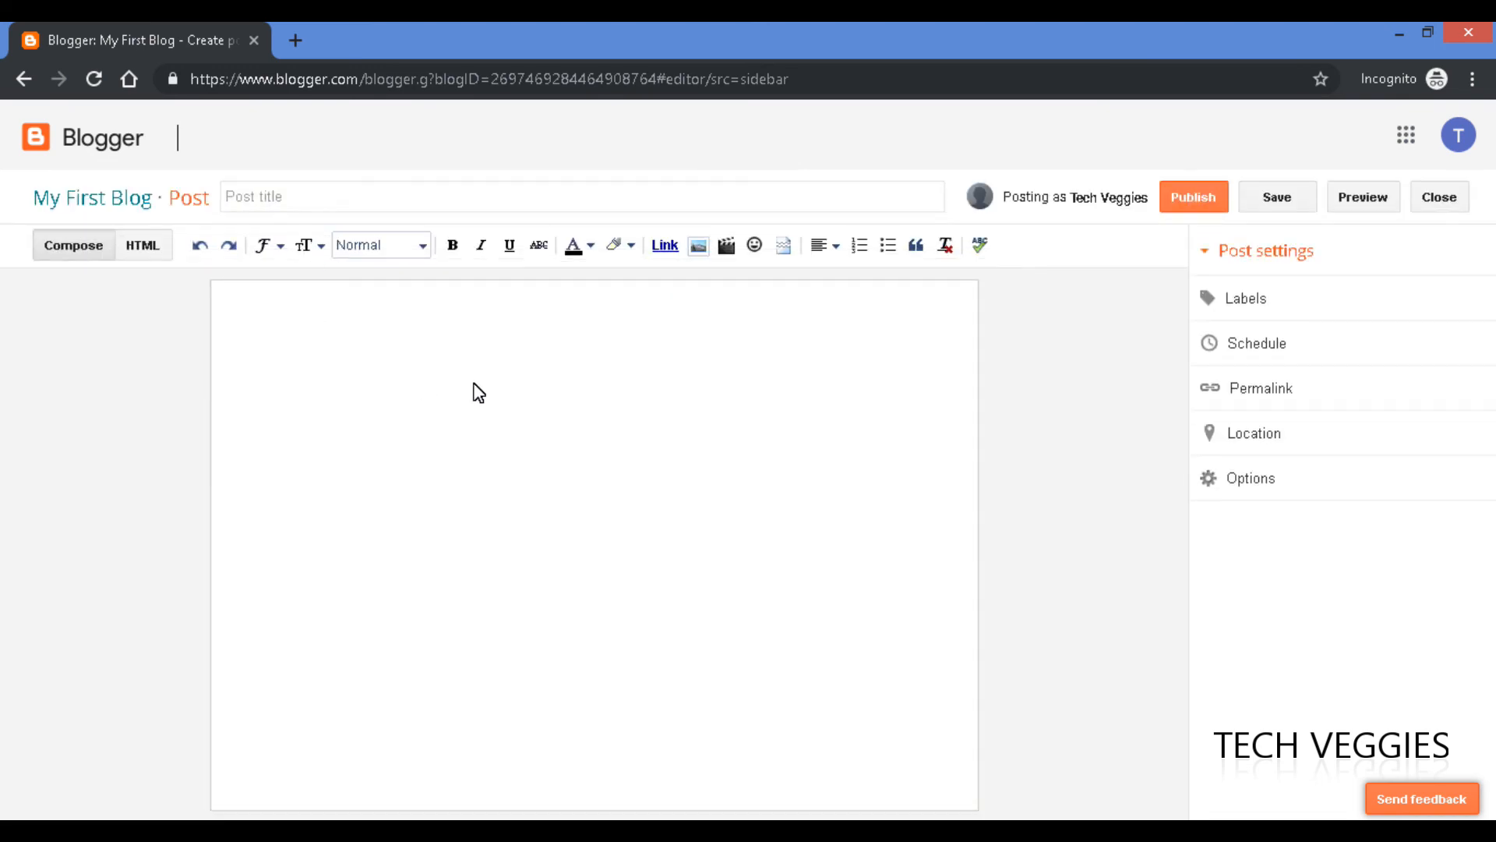
pyautogui.click(280, 198)
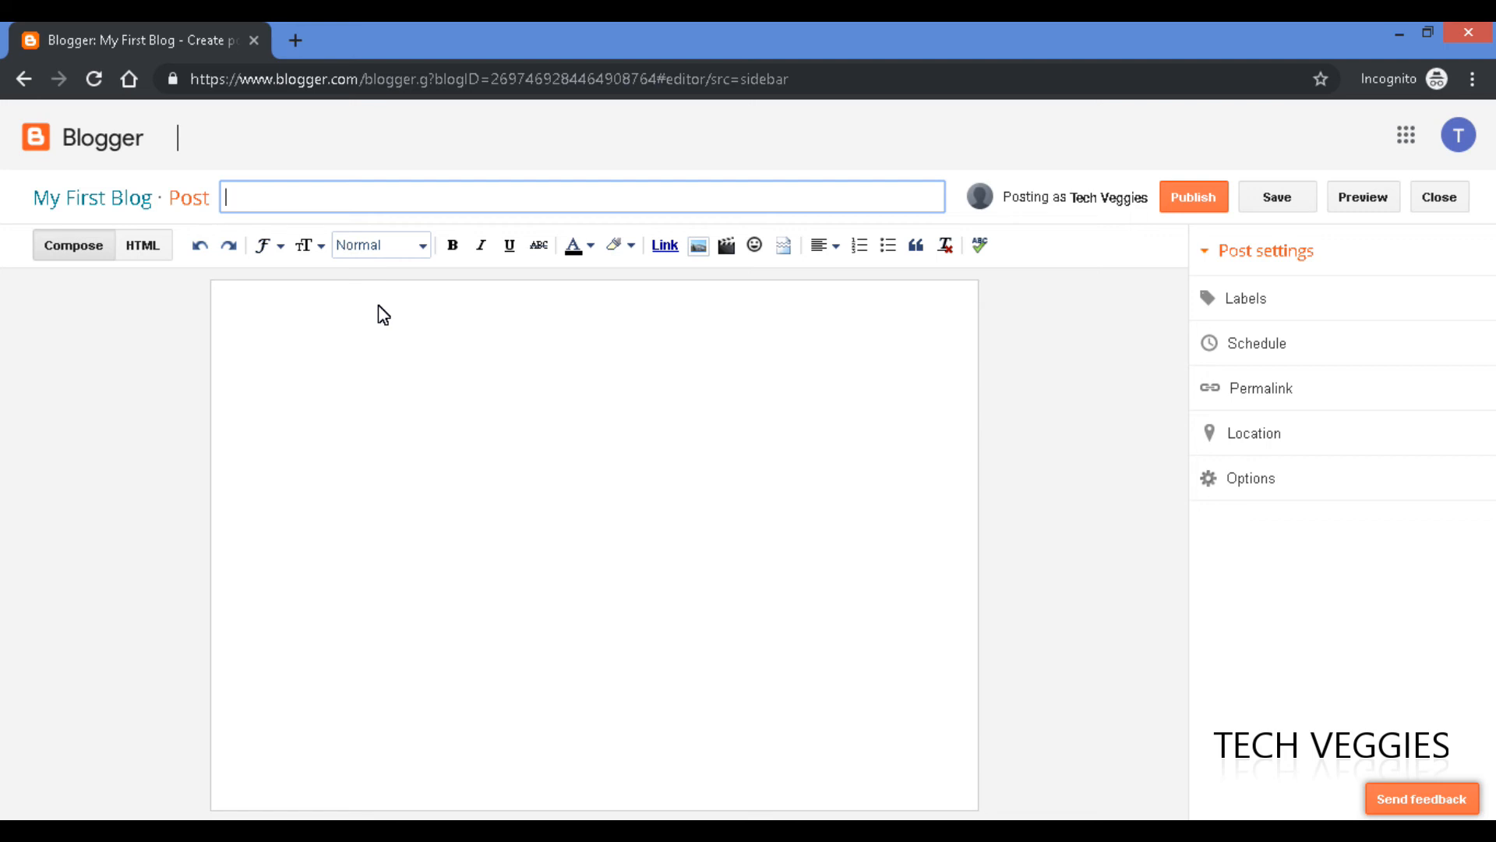
pyautogui.write('Laptop Buying Guide 2019')
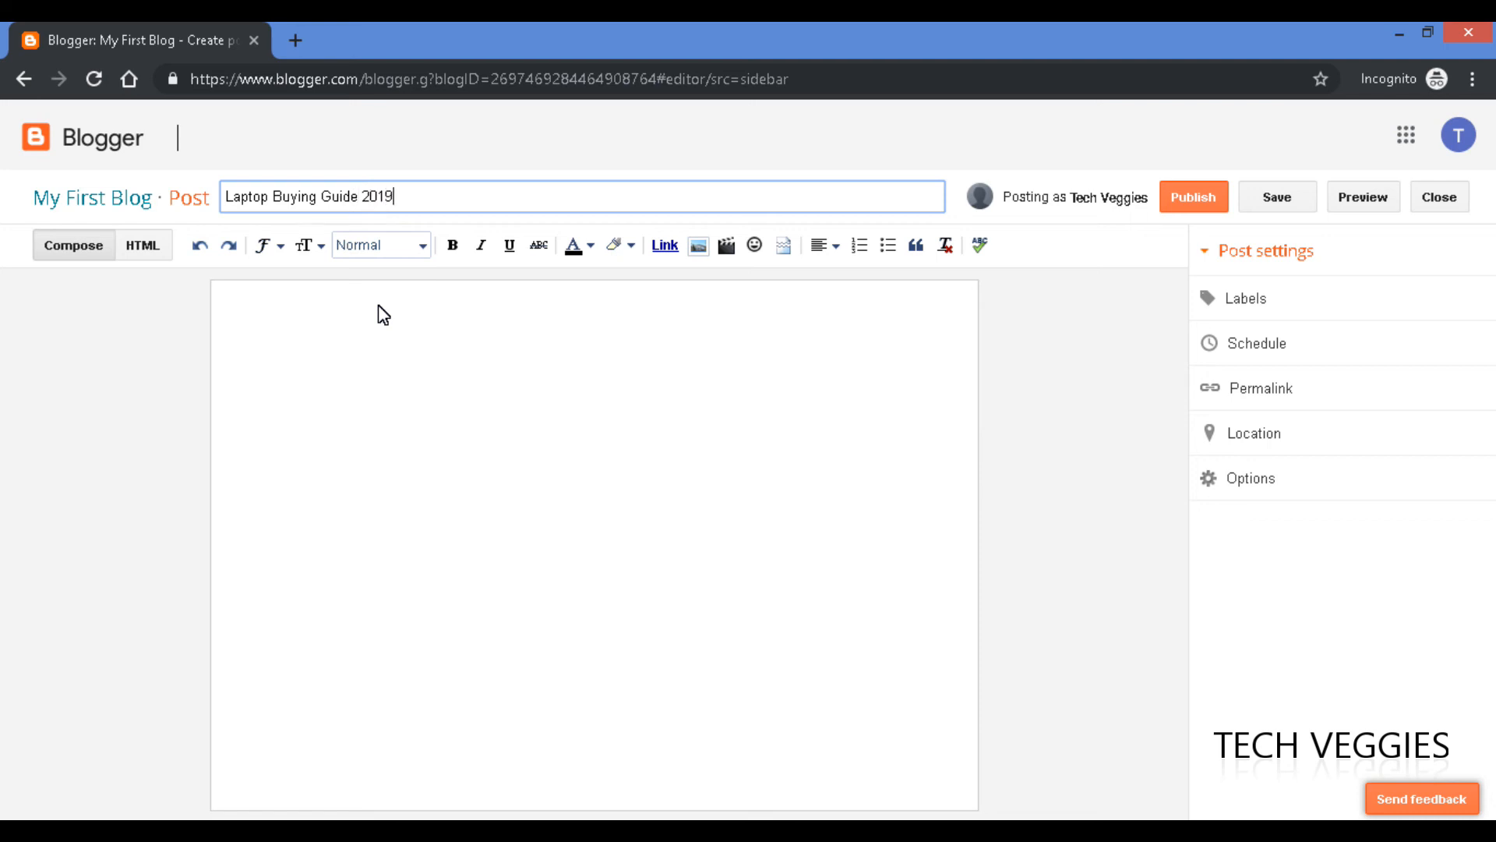
pyautogui.click(314, 332)
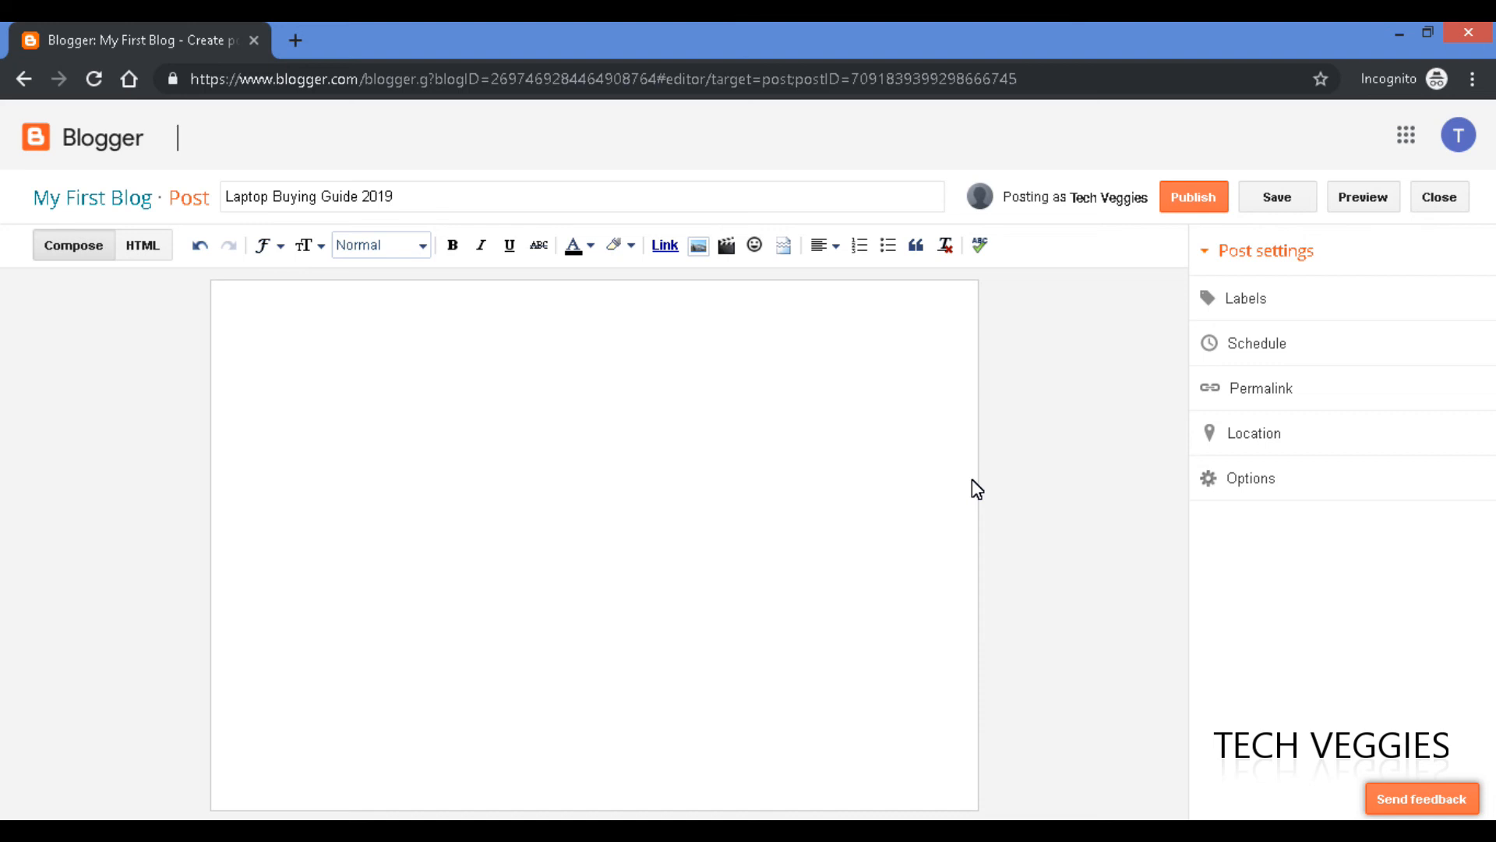
# Write 'Here are a few guidelines to consider when buying a laptop:' and start a bulleted line.
pyautogui.write('Here are a ')
pyautogui.write('ew')
pyautogui.press('BackSpace')
pyautogui.press('BackSpace')
pyautogui.write('few guidelines to consider when buying a ')
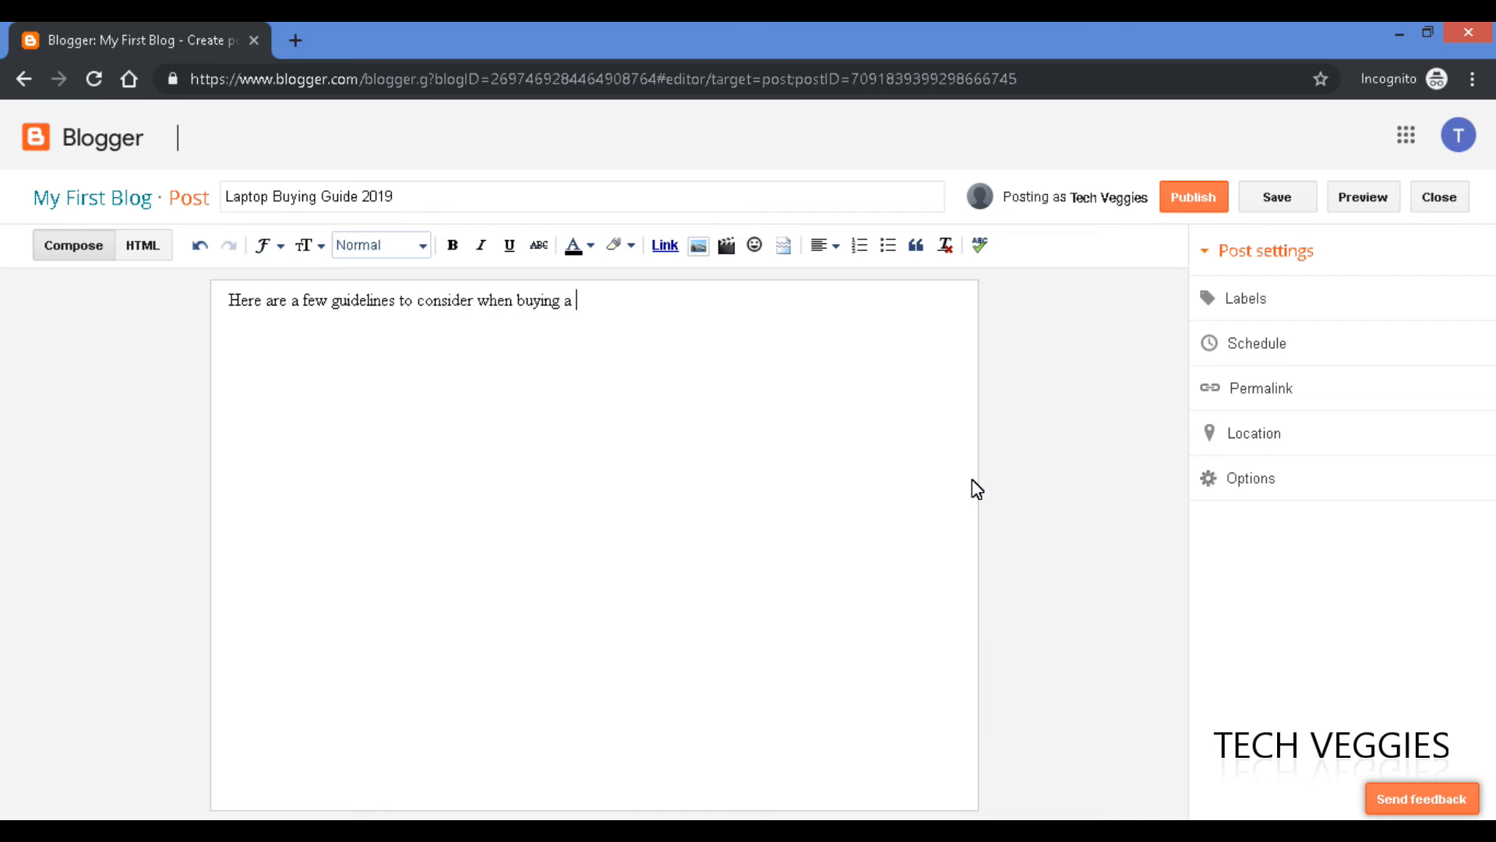
pyautogui.write('laptop:')
pyautogui.press('Return')
pyautogui.click(888, 246)
# Add the bullets Operating system, Brand and Memory, replacing RAM with Memory.
pyautogui.write('Opera')
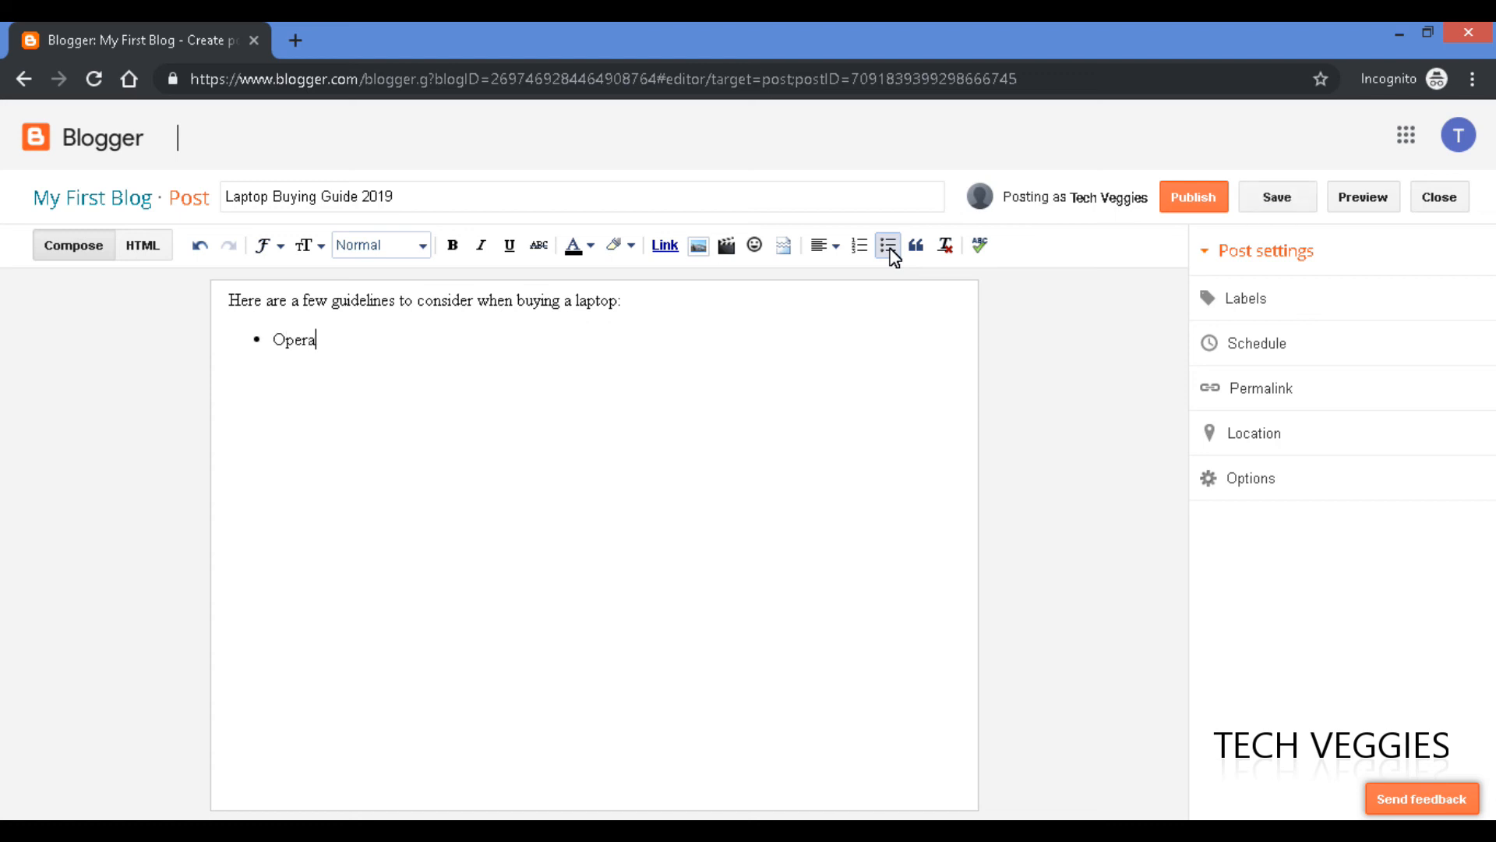
pyautogui.write('ting system')
pyautogui.press('Return')
pyautogui.write('Brand')
pyautogui.press('Return')
pyautogui.write('RAM')
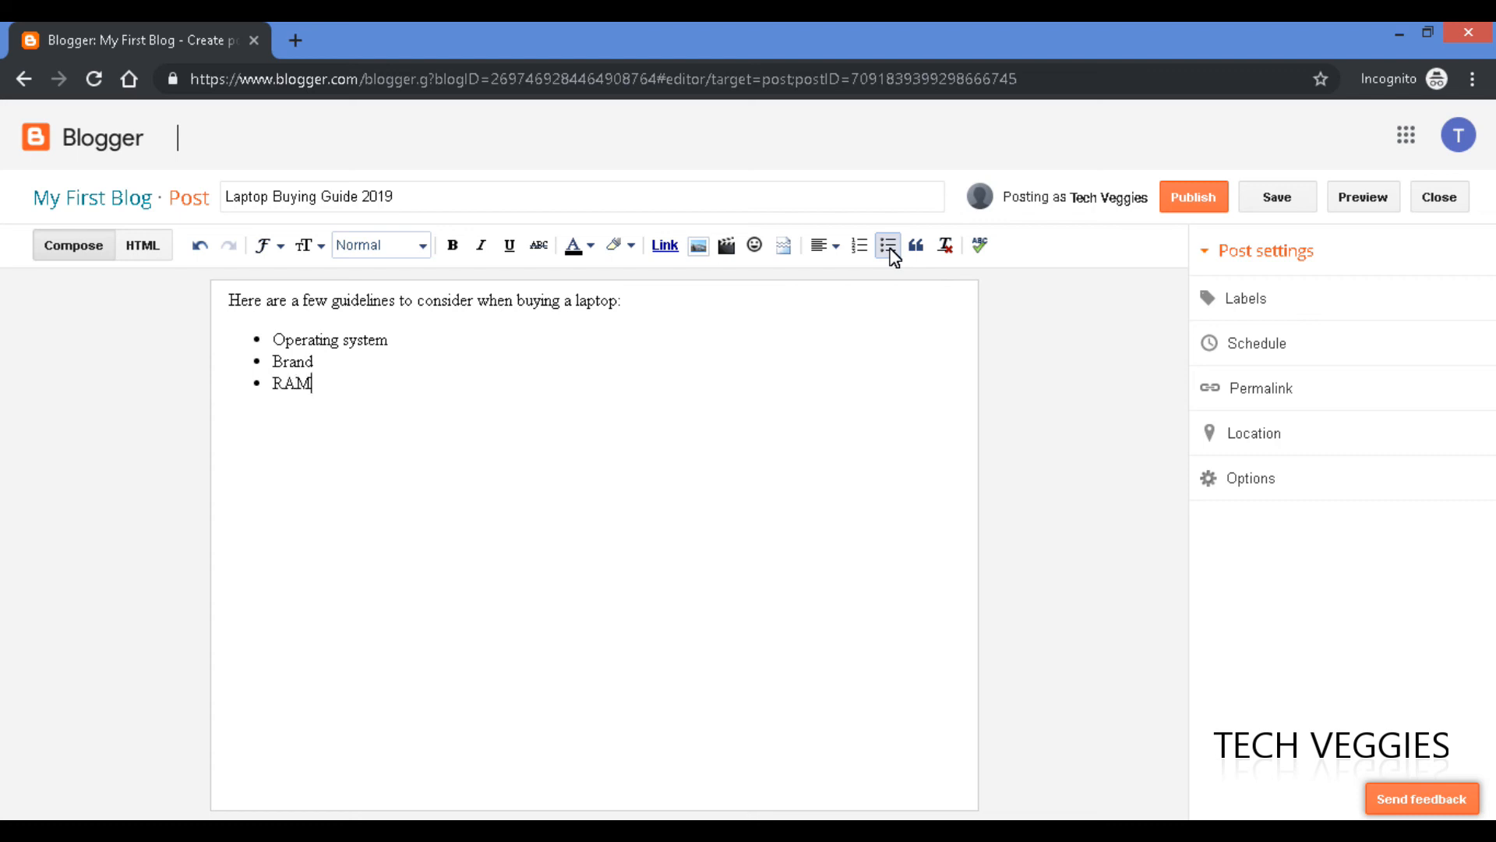
pyautogui.press('BackSpace')
pyautogui.press('BackSpace')
pyautogui.press('BackSpace')
pyautogui.write('Memory')
# Add the remaining bullets Processor, Hard drive space, Ports and Features.
pyautogui.press('Return')
pyautogui.write('Processor ')
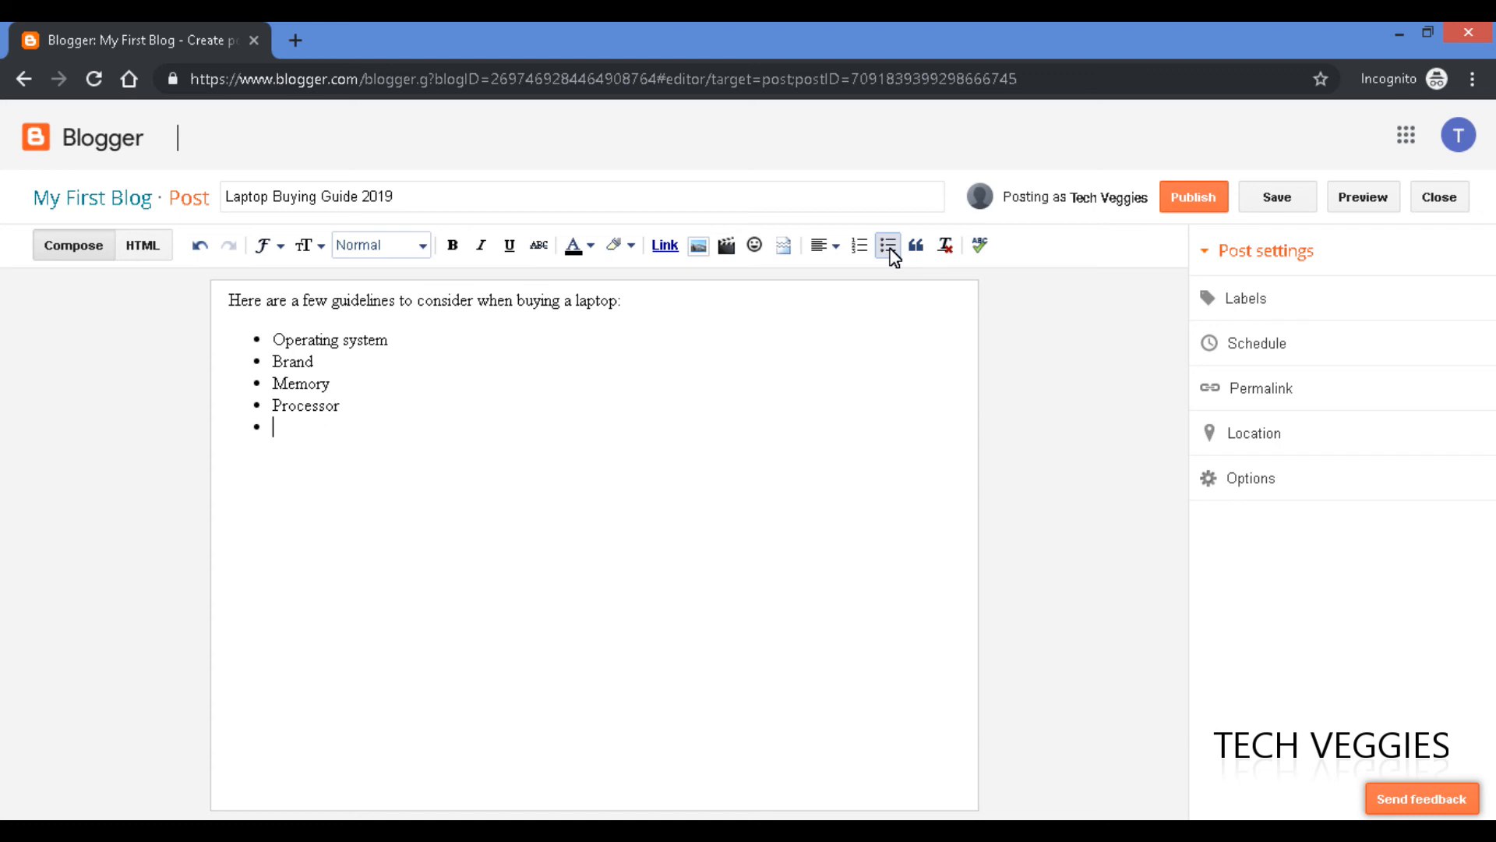
pyautogui.write('Hard driv')
pyautogui.write('e ')
pyautogui.write('space ')
pyautogui.write('Po')
pyautogui.write('rts')
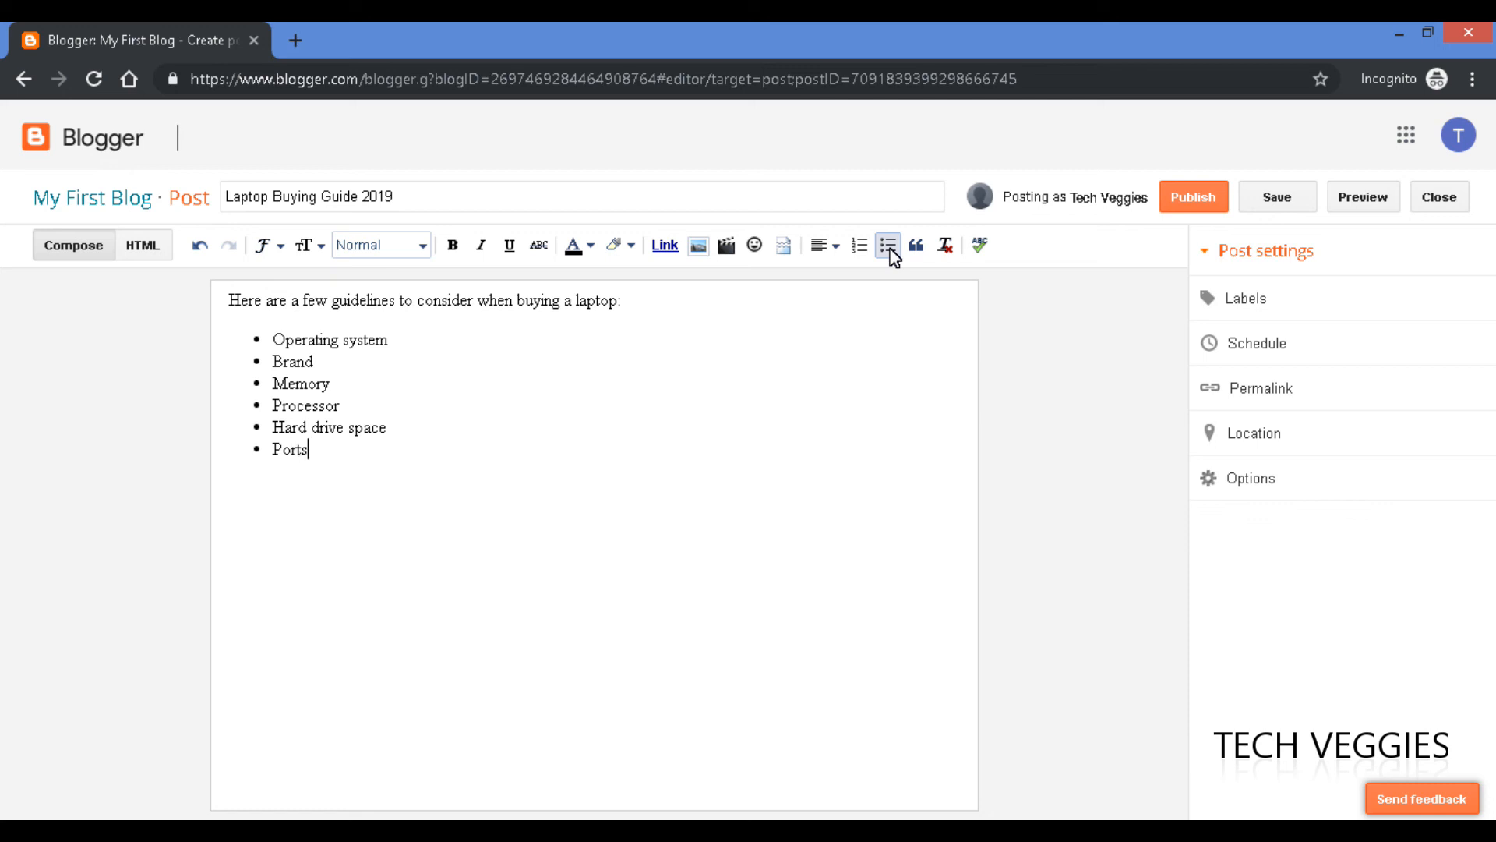
pyautogui.press('Return')
pyautogui.write('Features')
# Start a plain line below the Features bullet and open a new Chrome tab.
pyautogui.press('Return')
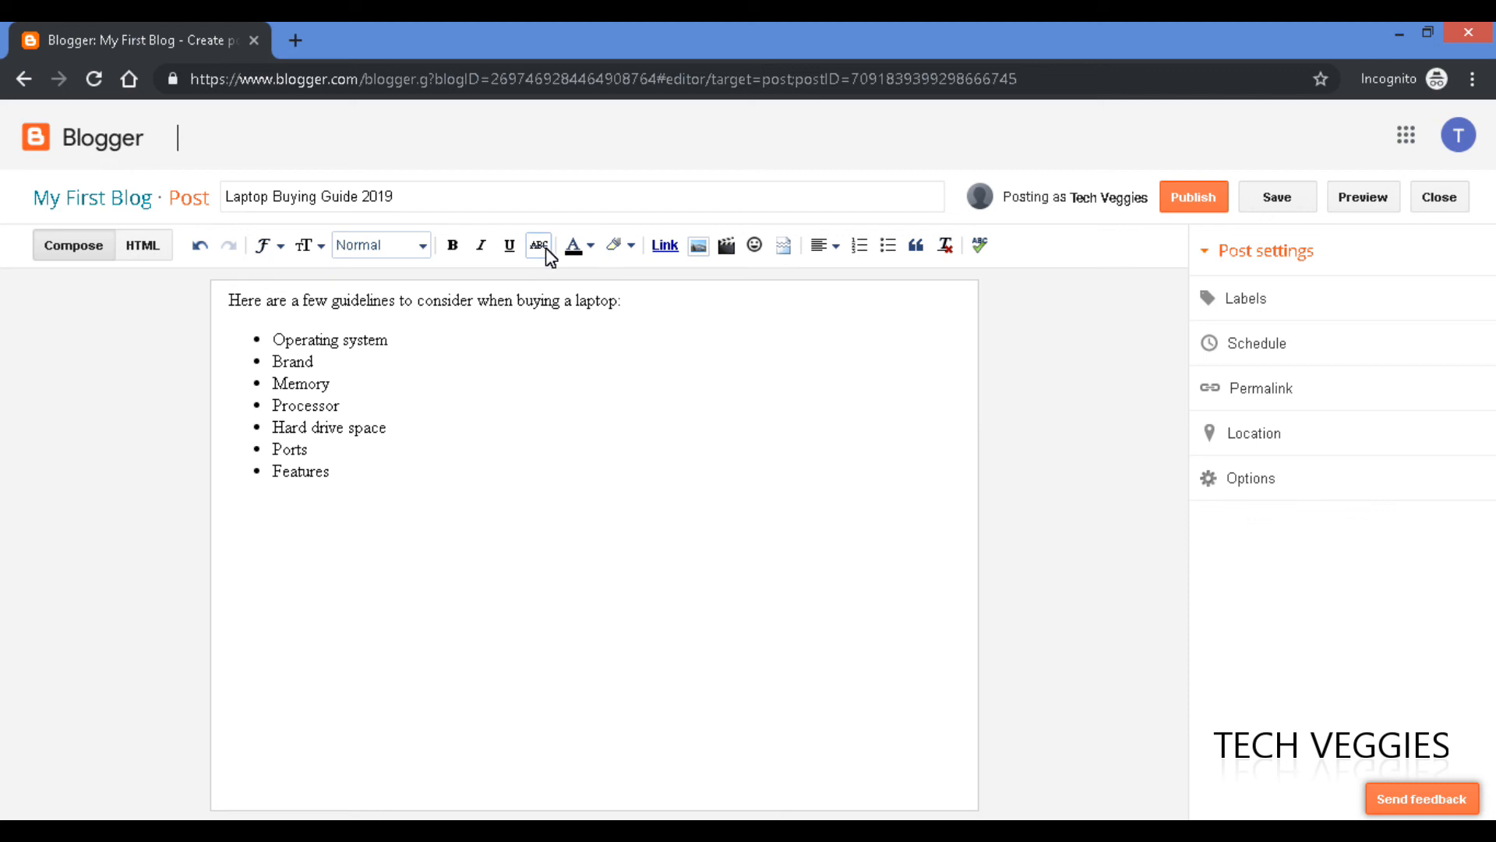
pyautogui.click(296, 43)
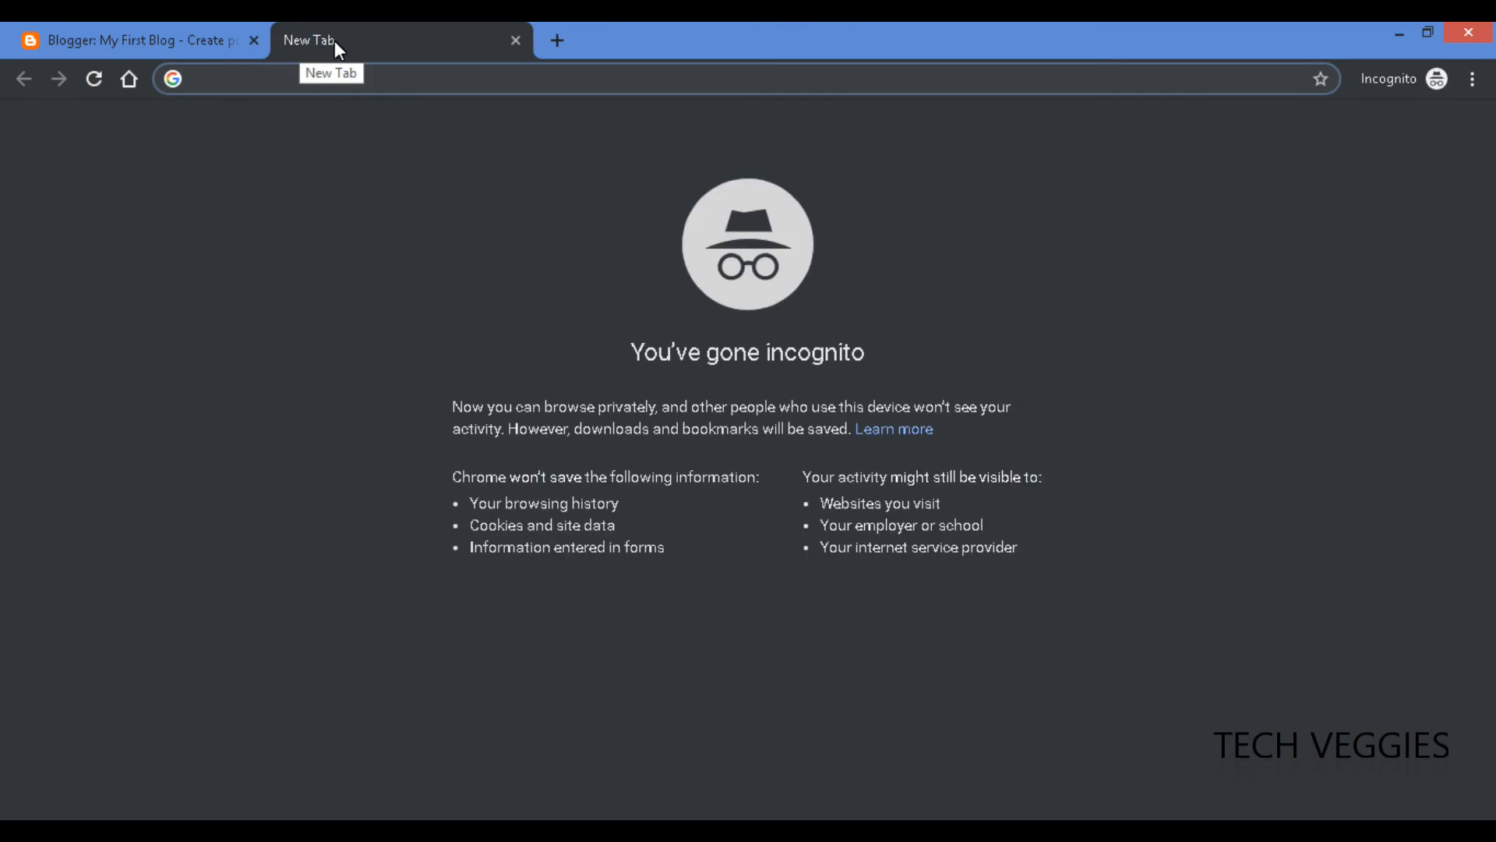
# Go to Google, search for 'laptops', and show the Images results.
pyautogui.write('google.com')
pyautogui.press('Return')
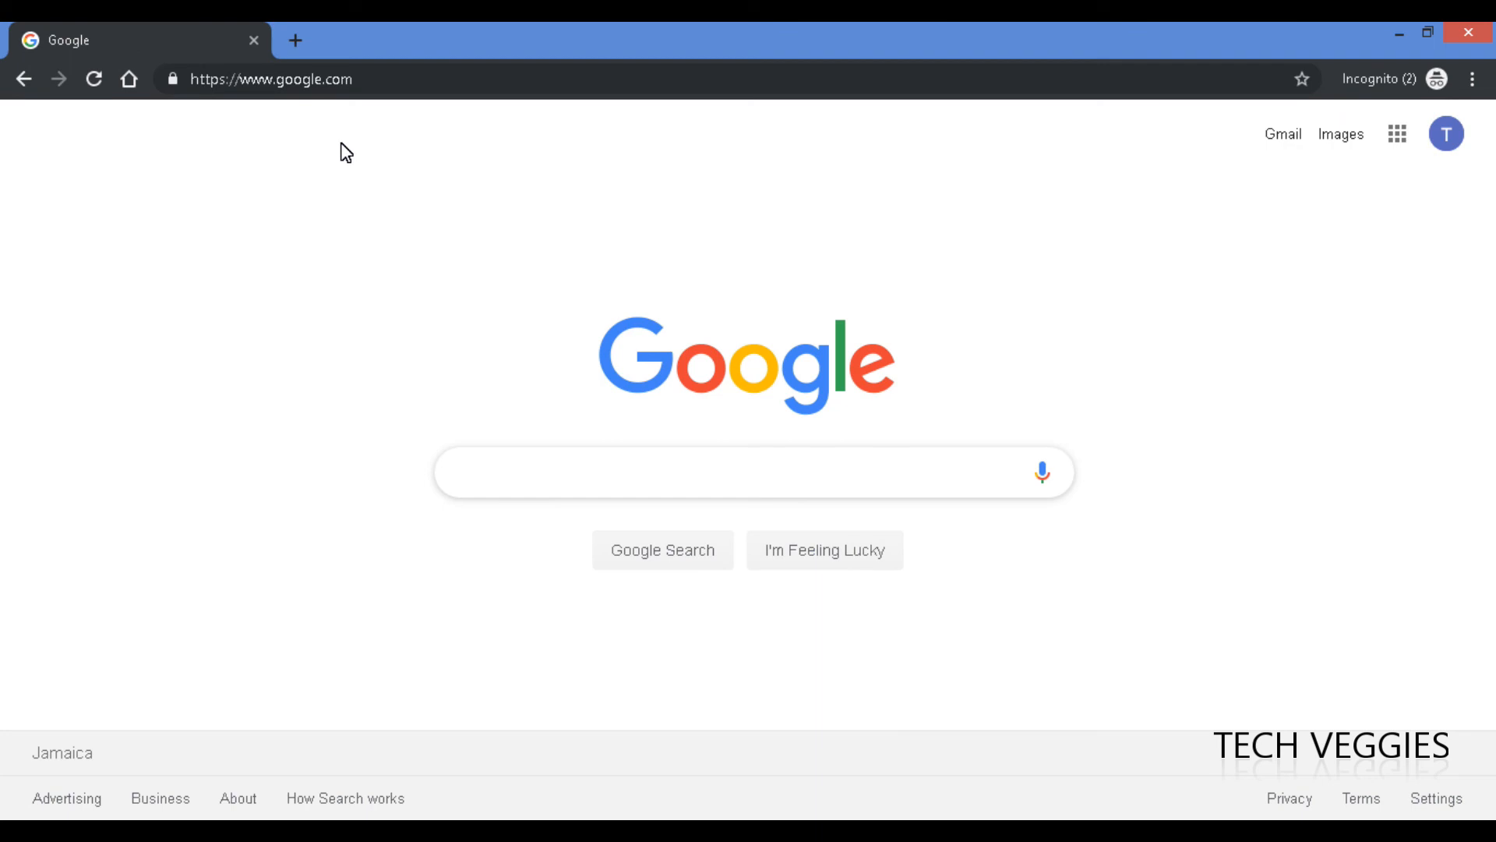
pyautogui.write('laptop')
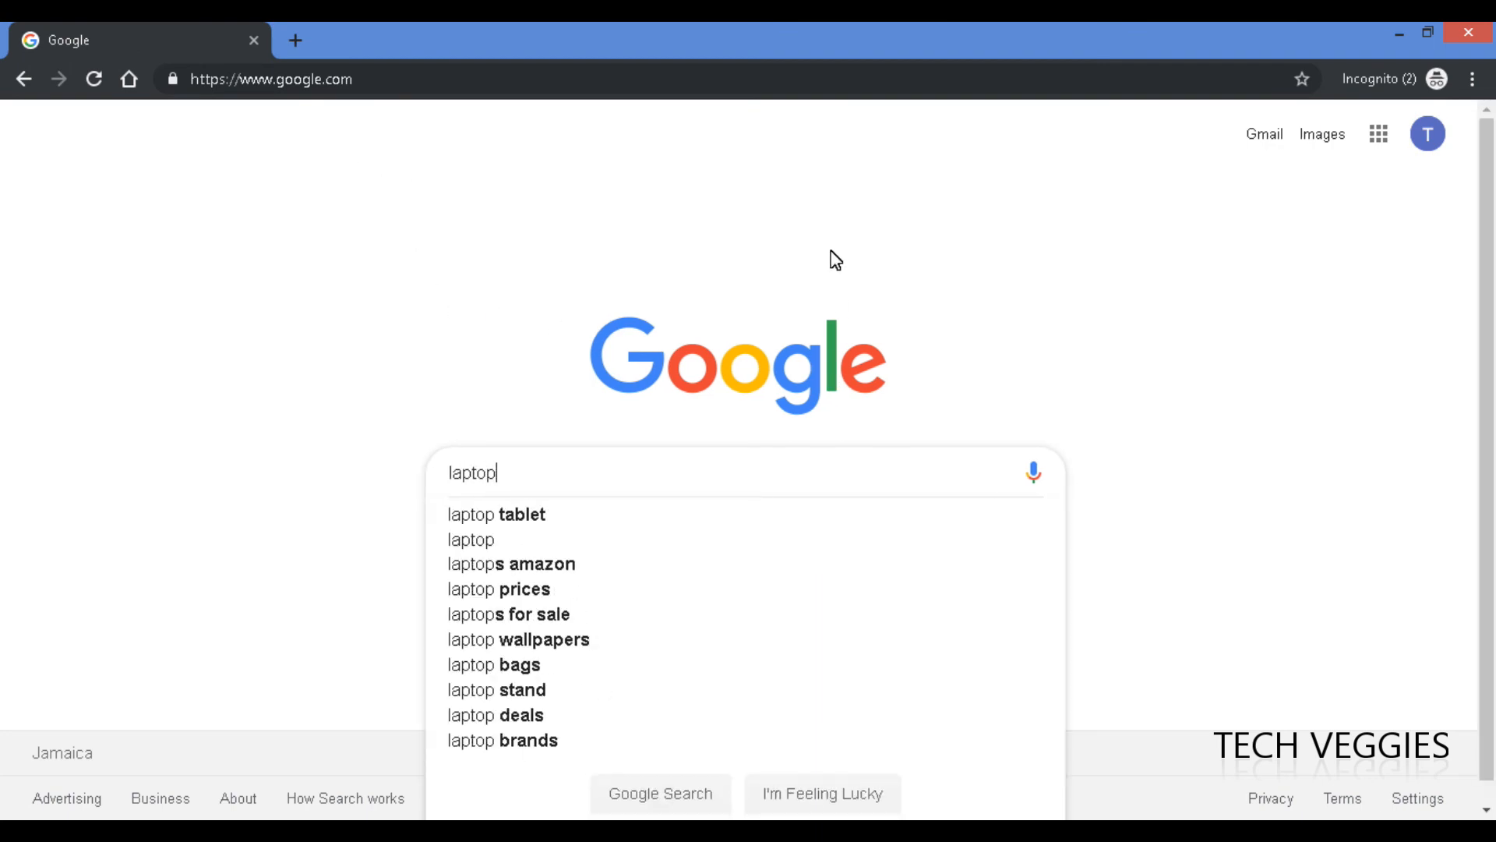
pyautogui.write('s')
pyautogui.press('Return')
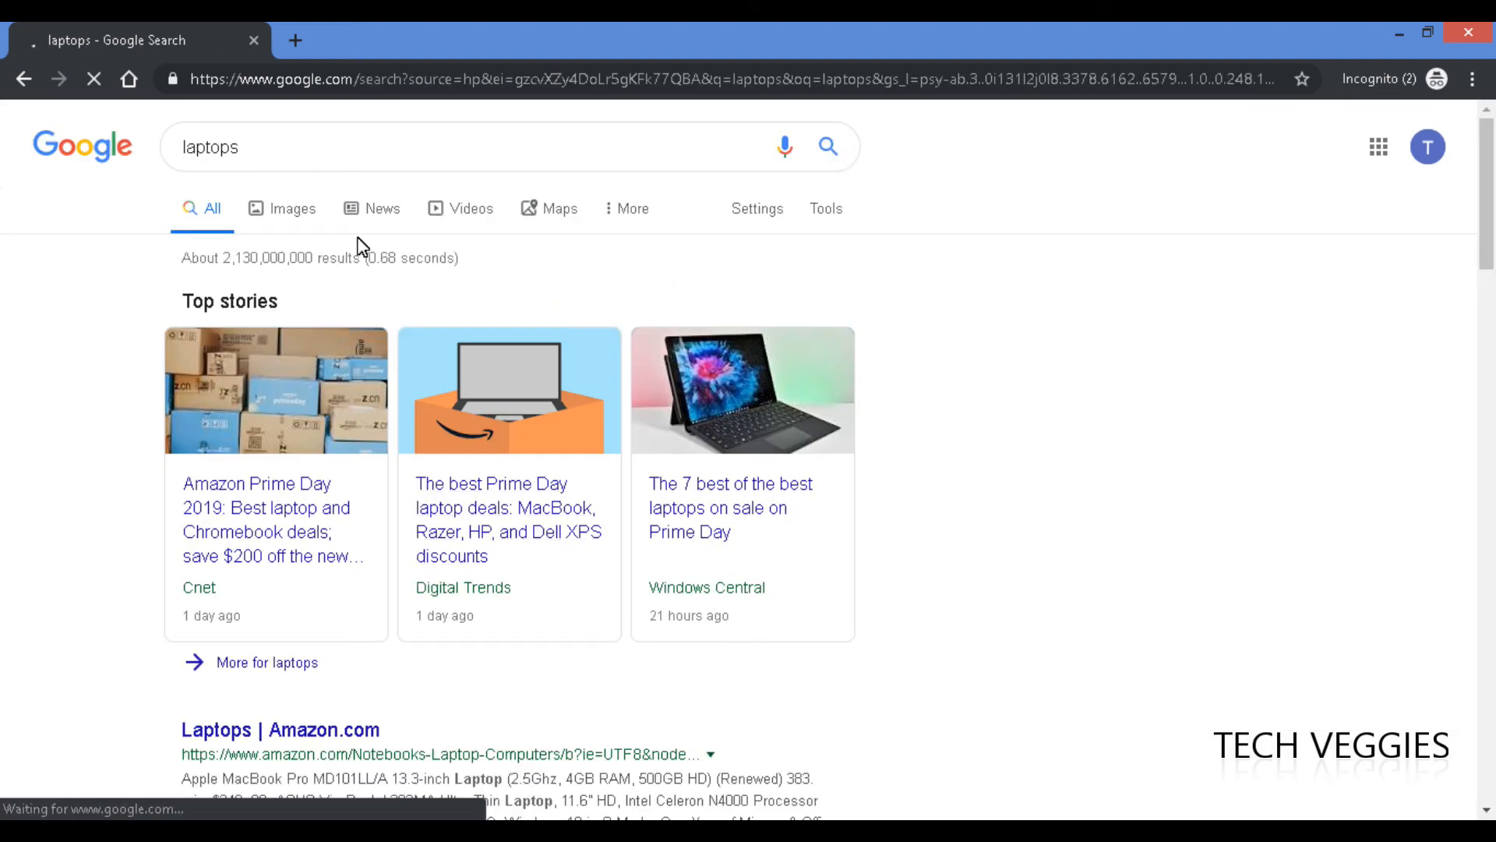
pyautogui.click(282, 210)
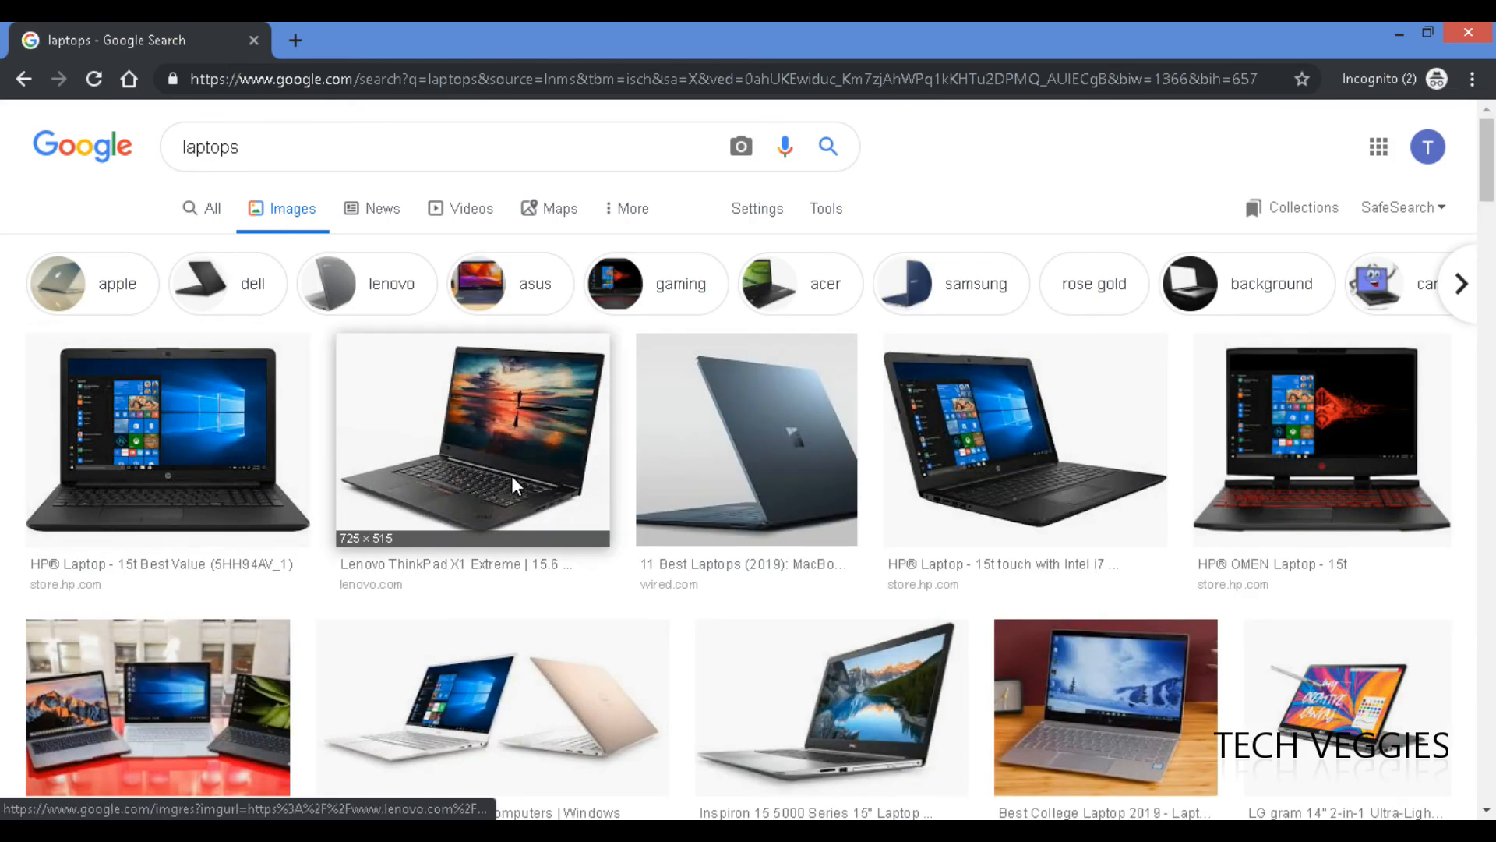
pyautogui.scroll(-1, 511, 476)
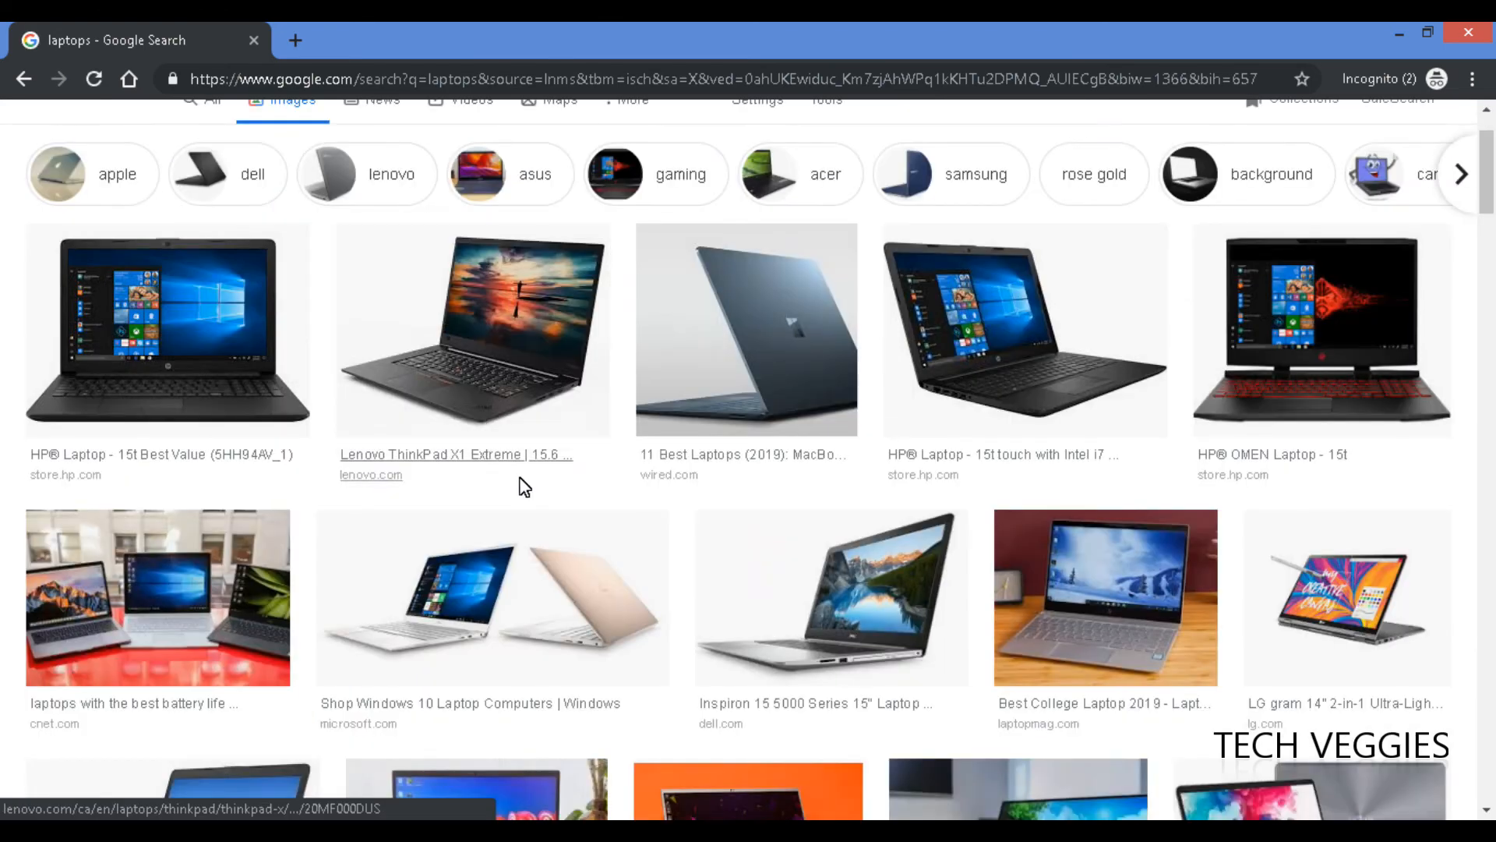
# Open the HP Laptop 15t image in its own tab, copy it, and return to Blogger.
pyautogui.rightClick(214, 314)
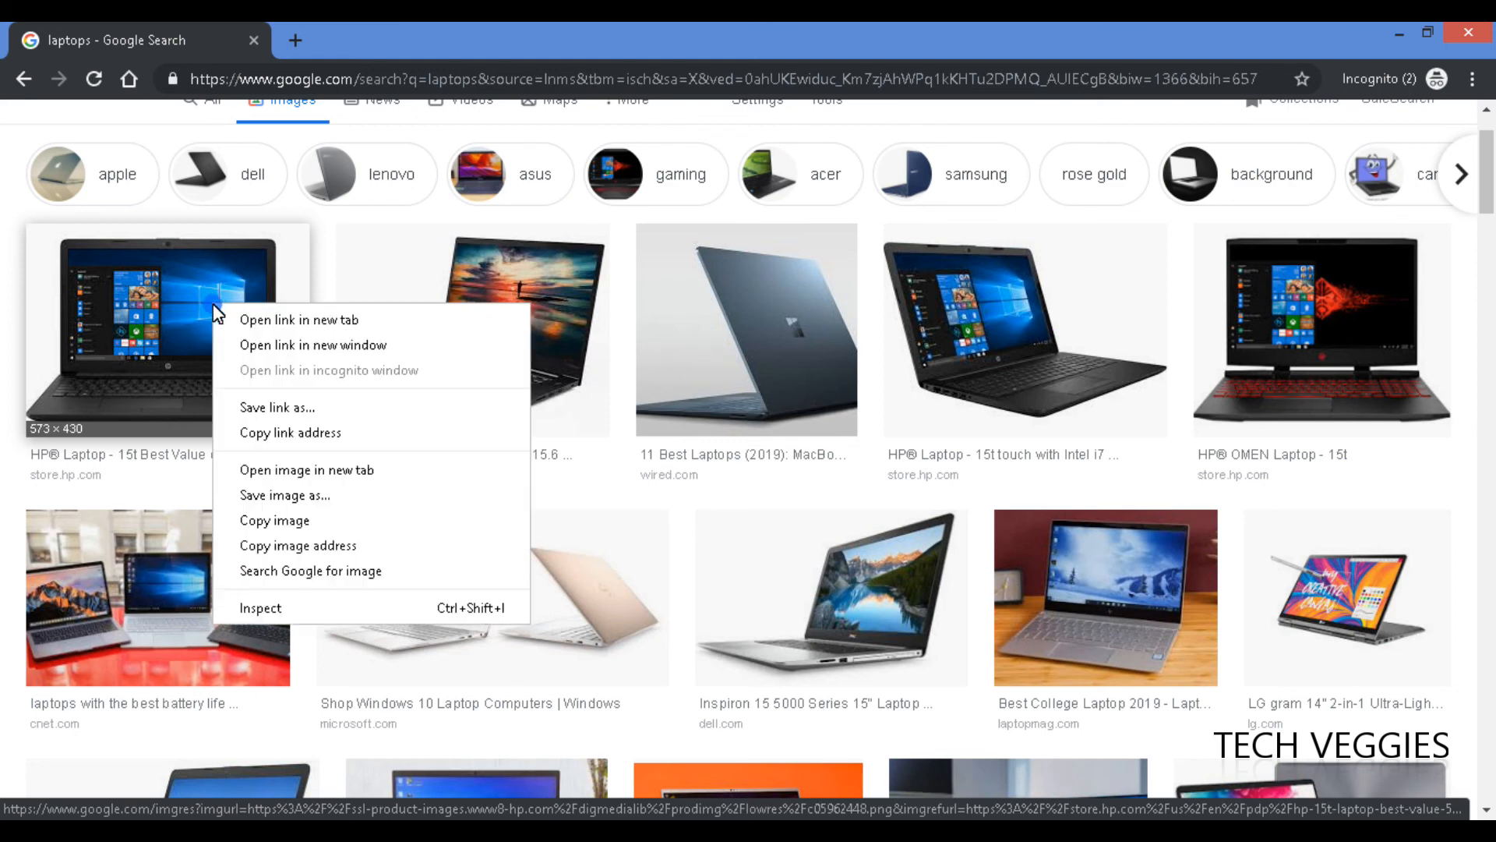
pyautogui.click(302, 321)
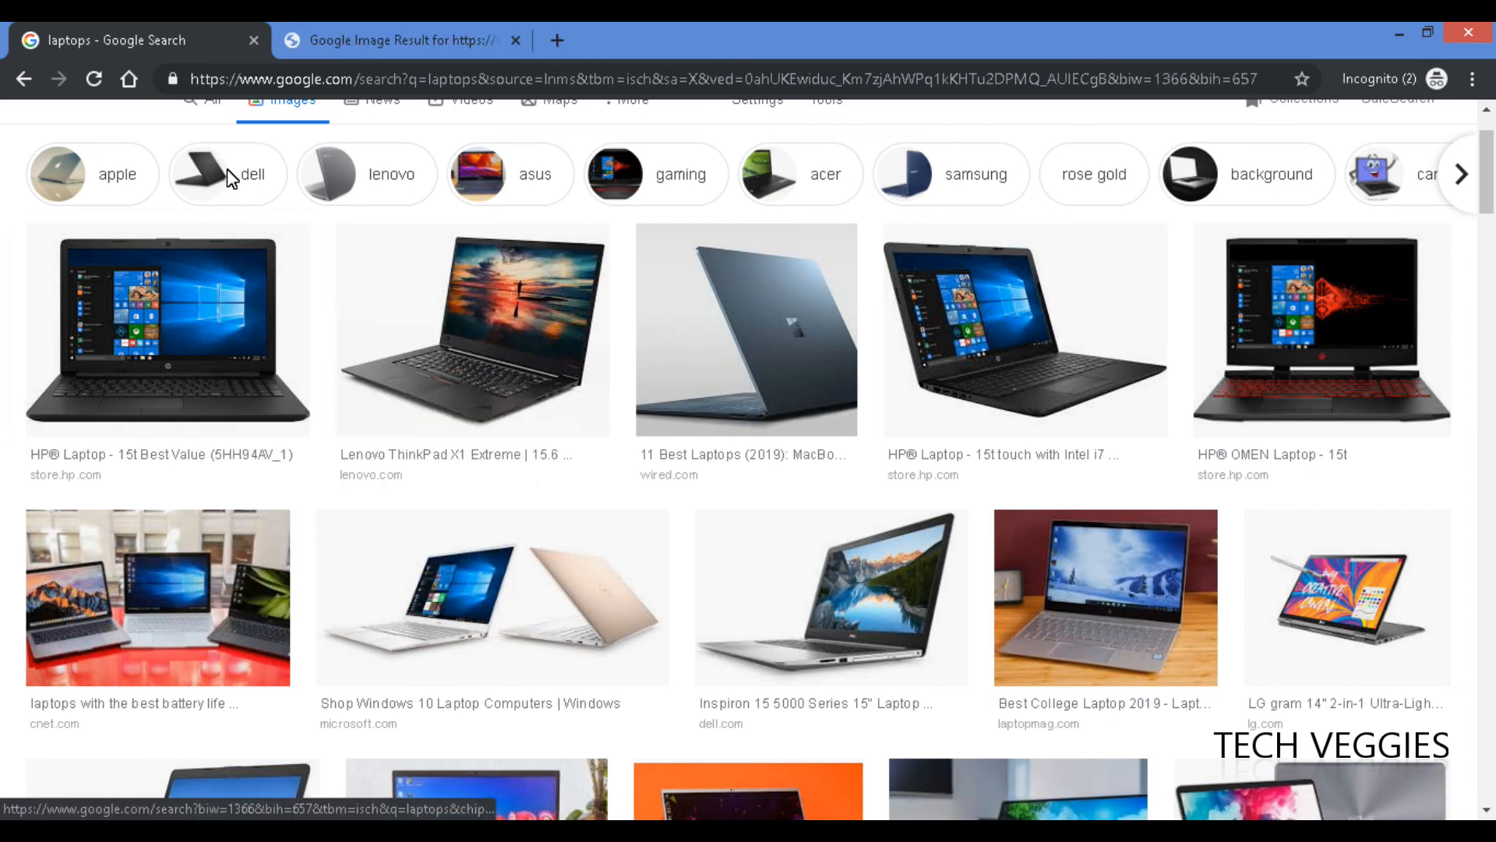
pyautogui.click(429, 37)
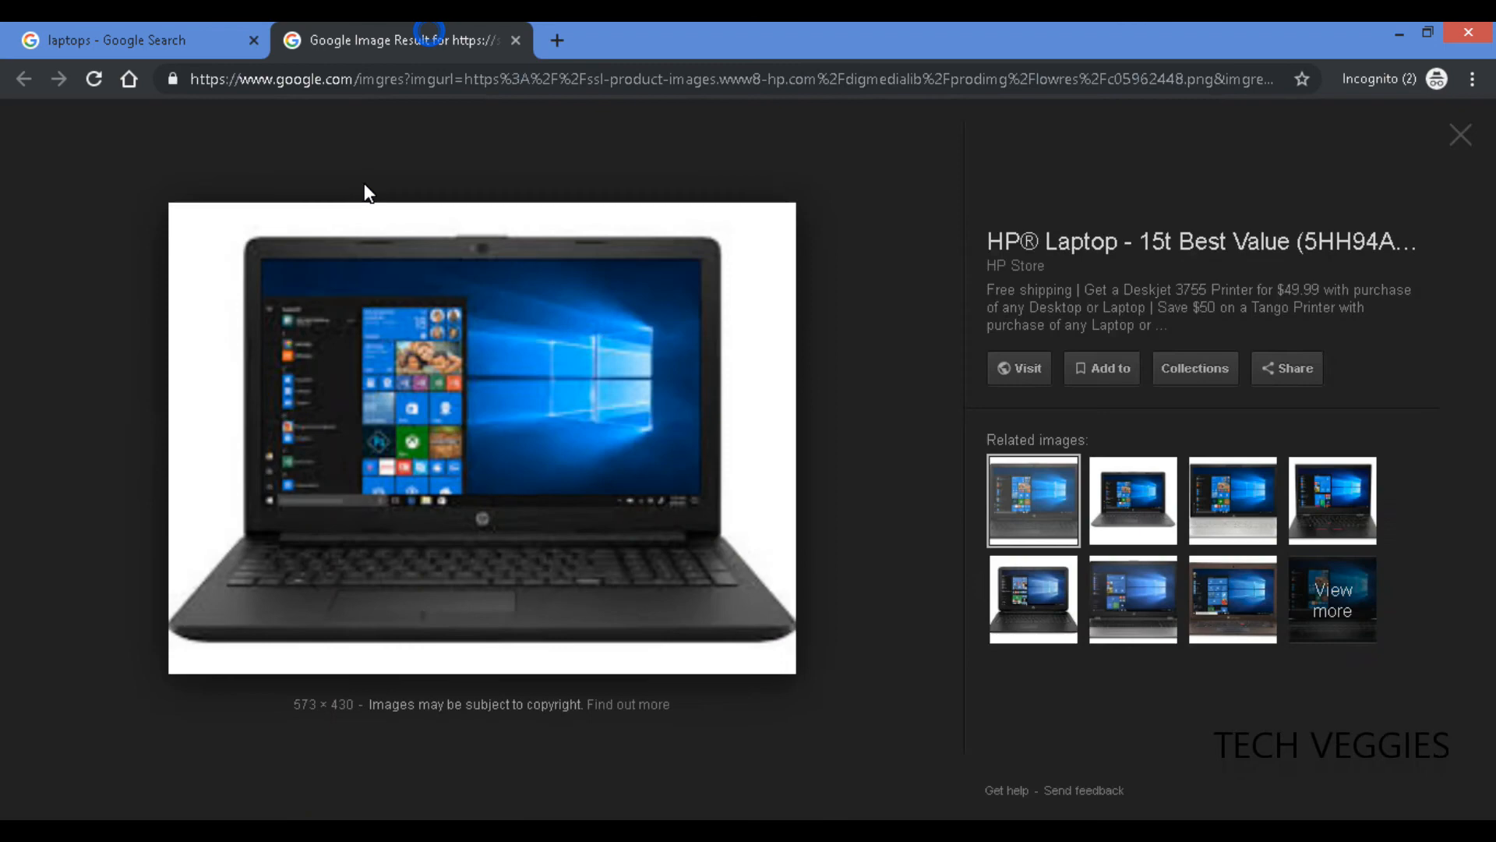
pyautogui.rightClick(525, 444)
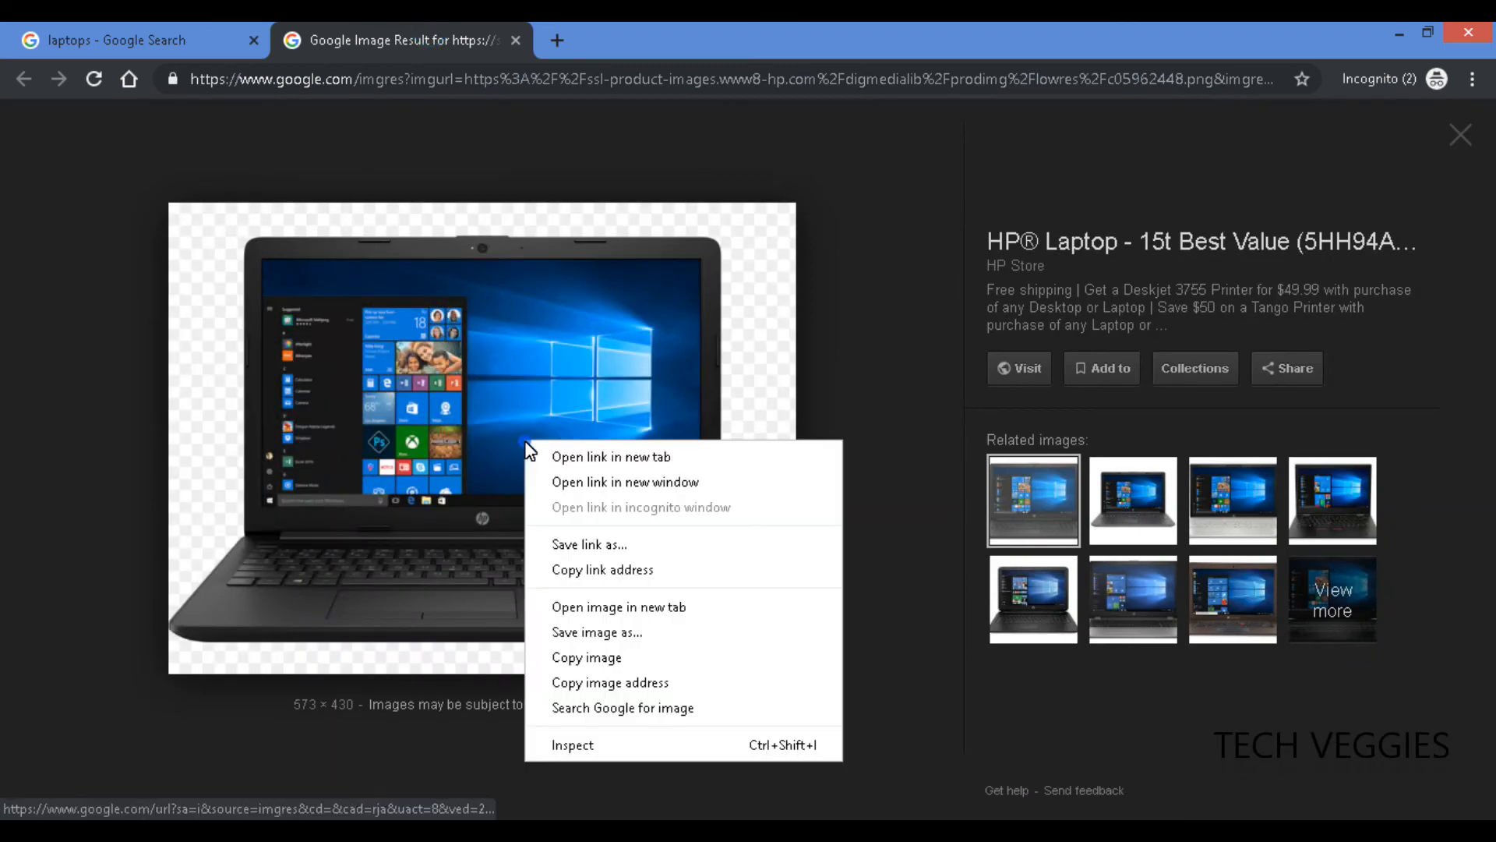
pyautogui.click(596, 659)
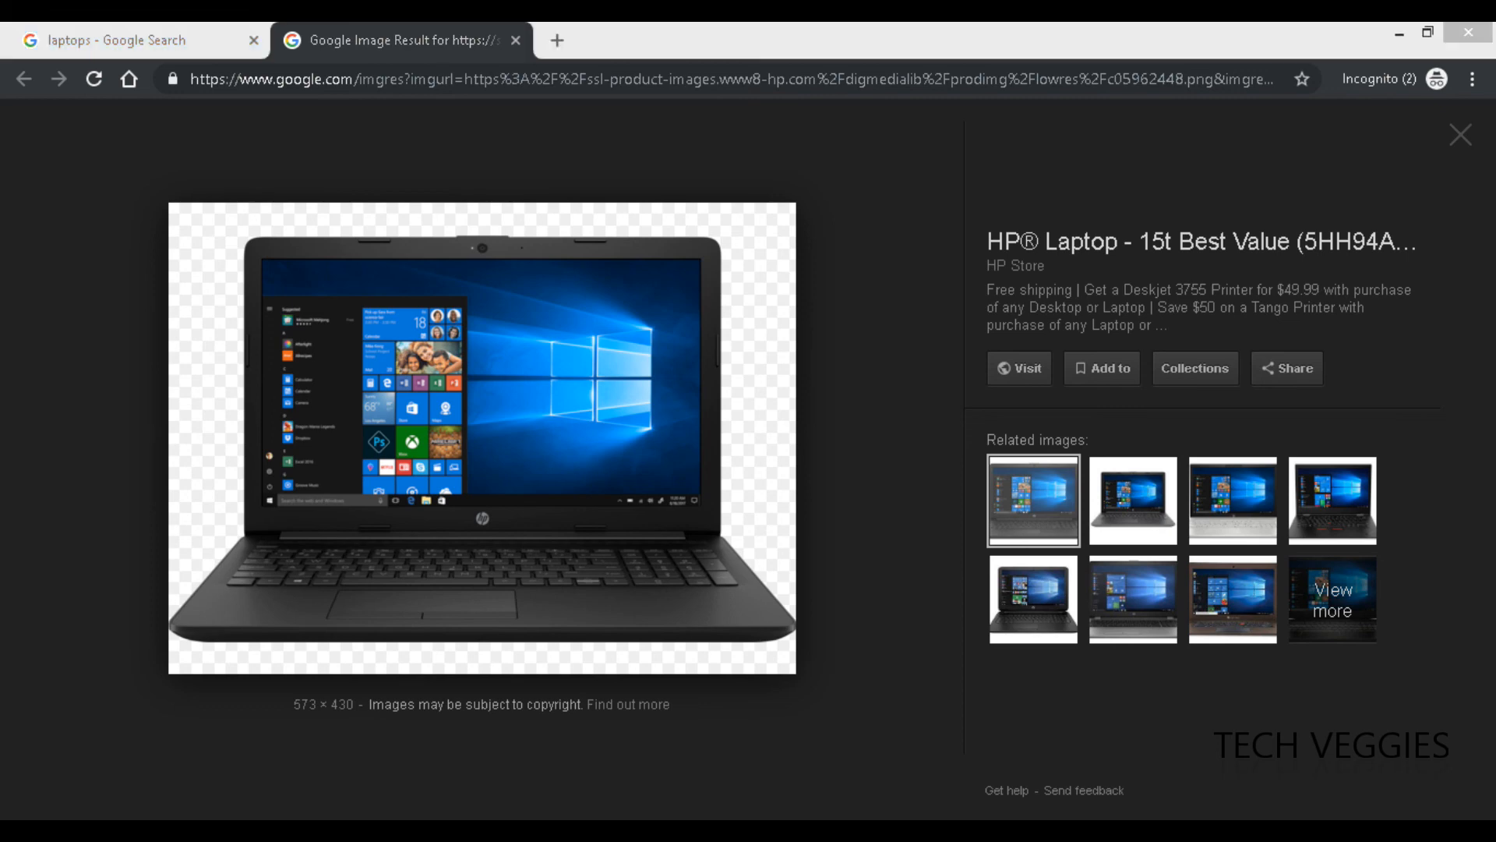
pyautogui.moveTo(505, 826)
pyautogui.click(501, 728)
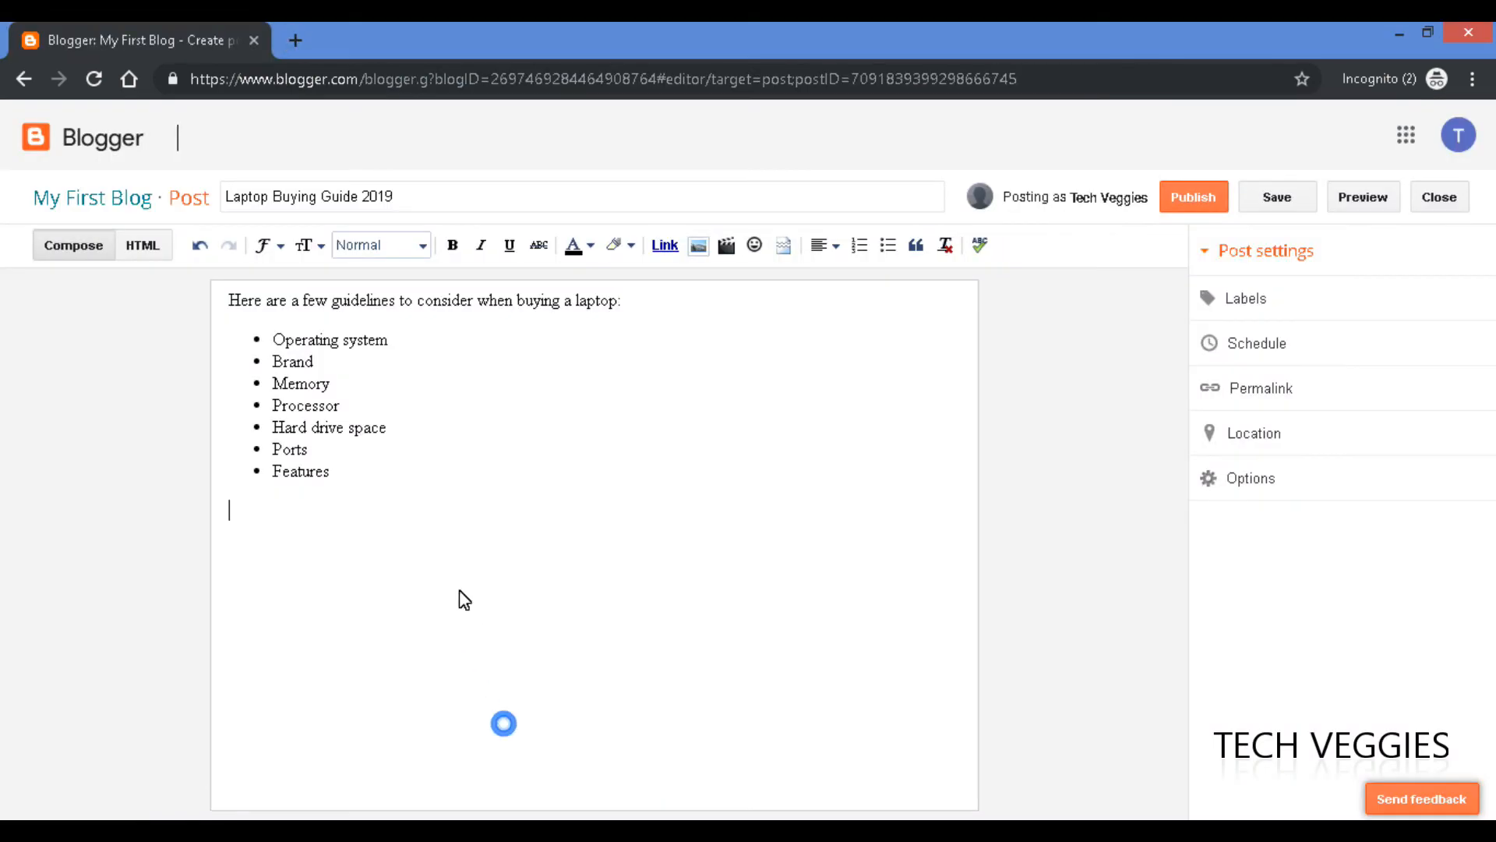
# Paste the HP laptop picture on the empty line below the list and select it.
pyautogui.rightClick(283, 519)
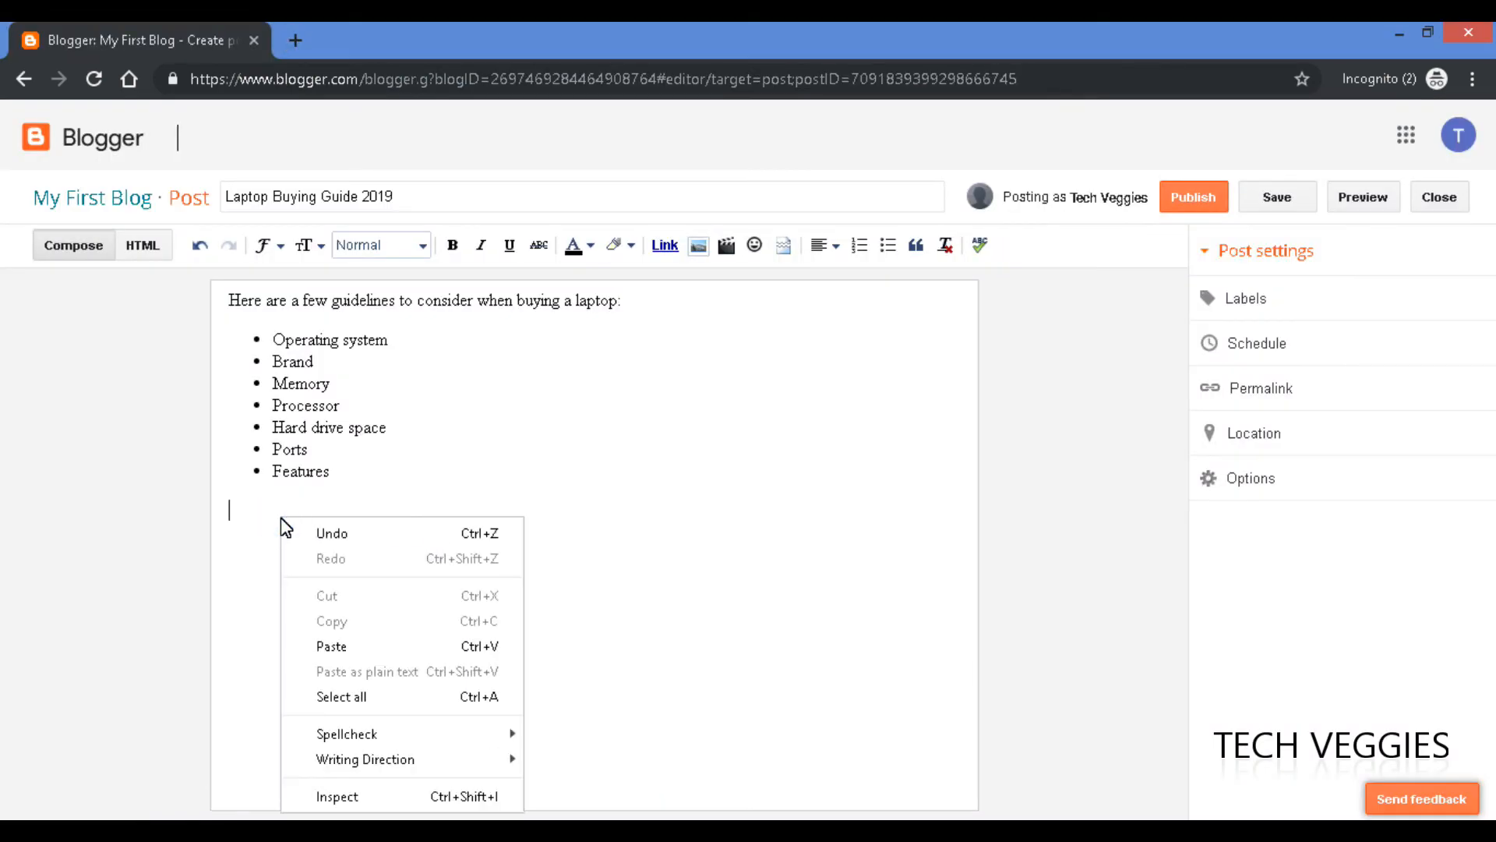
pyautogui.click(332, 643)
pyautogui.moveTo(968, 541); pyautogui.dragTo(977, 689)
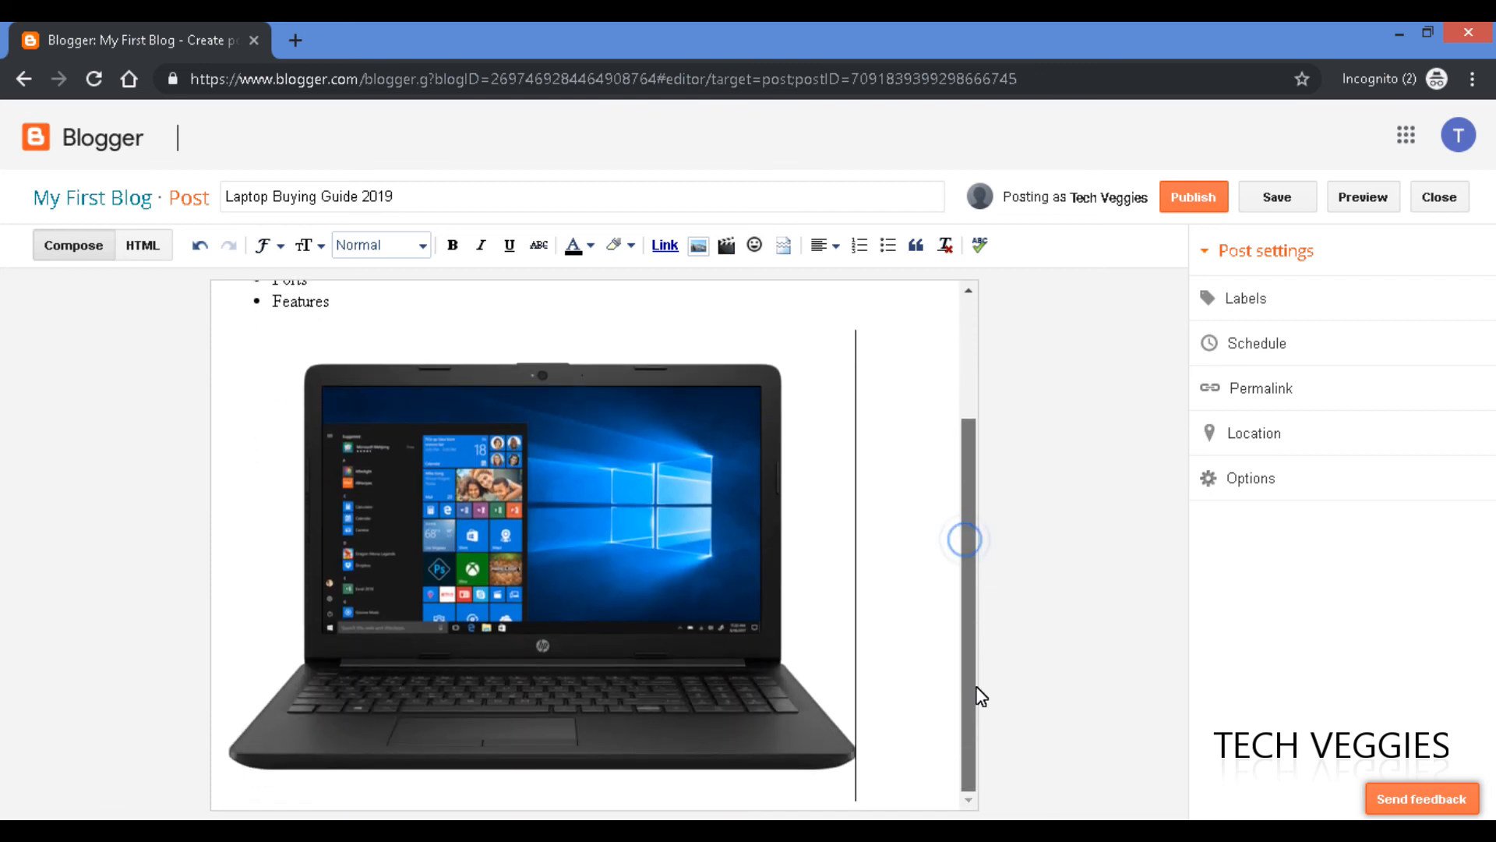
pyautogui.click(666, 589)
pyautogui.click(961, 567)
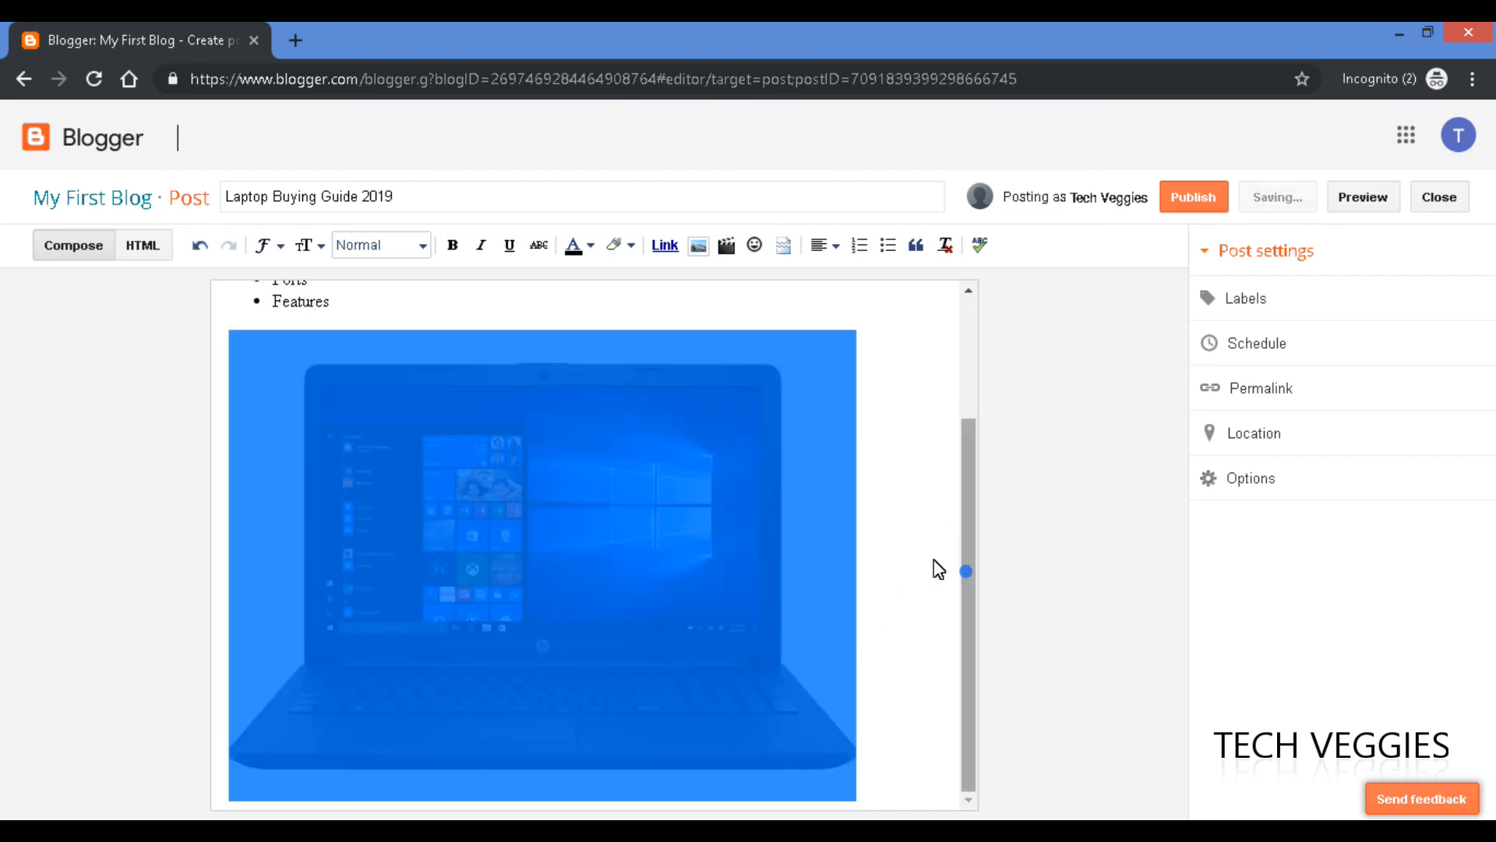
pyautogui.click(807, 516)
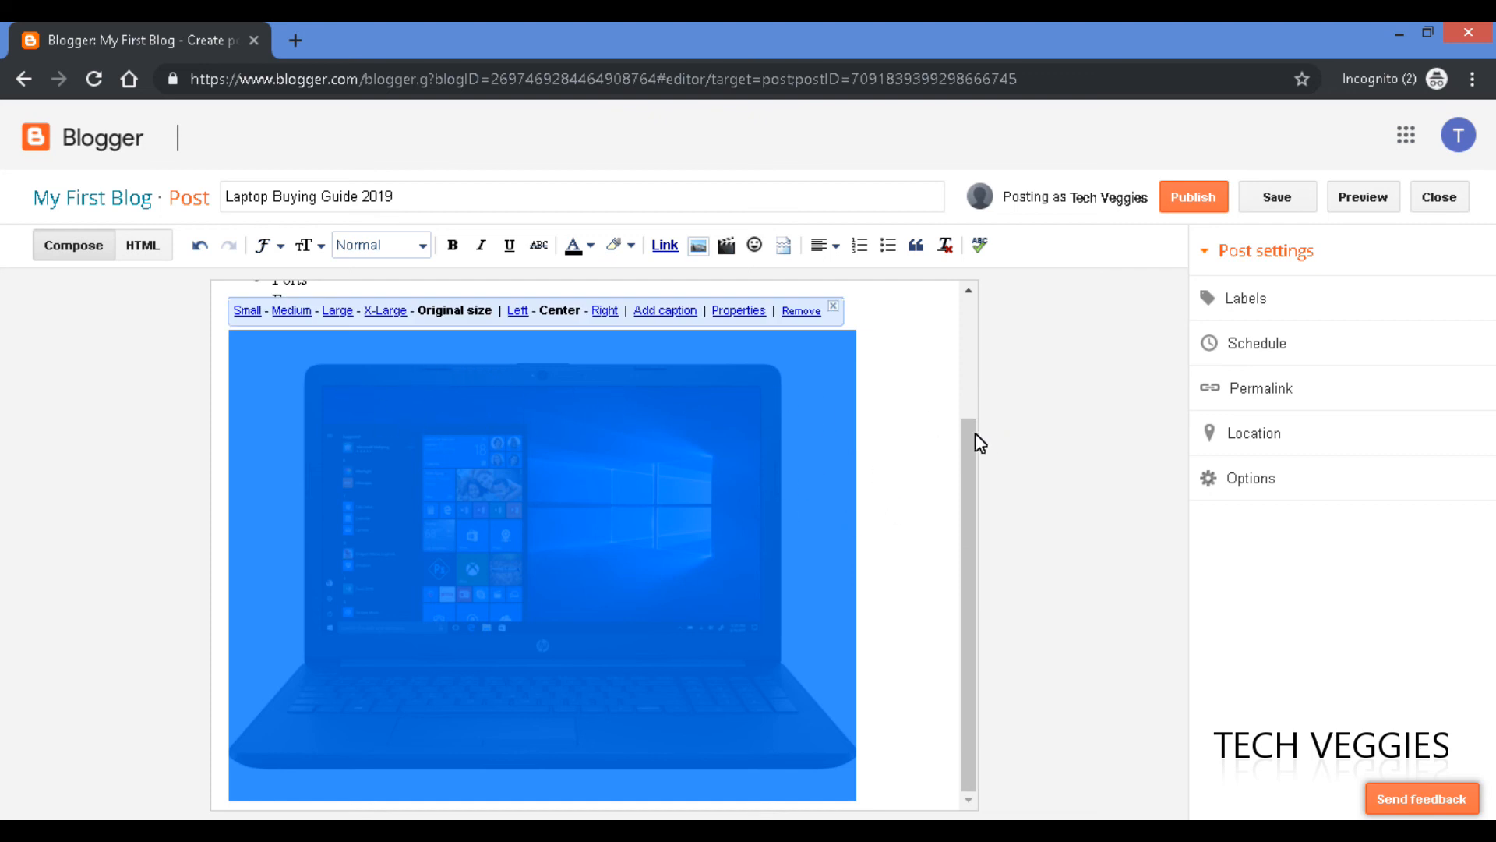
# Shrink the laptop image to Small and try left, centre and right placements beside the list.
pyautogui.click(933, 378)
pyautogui.click(833, 361)
pyautogui.click(244, 310)
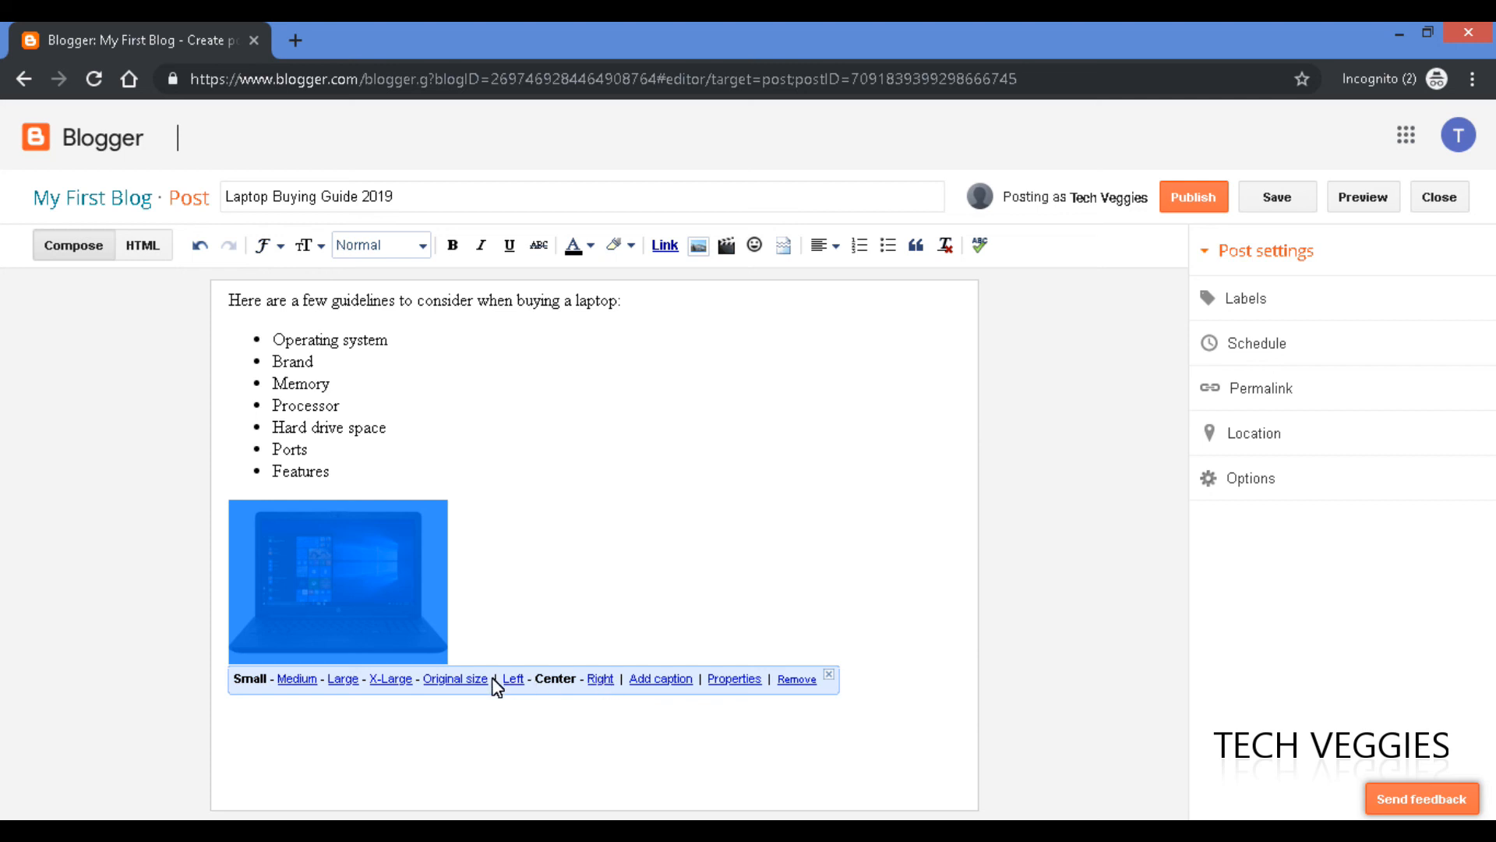
pyautogui.click(511, 678)
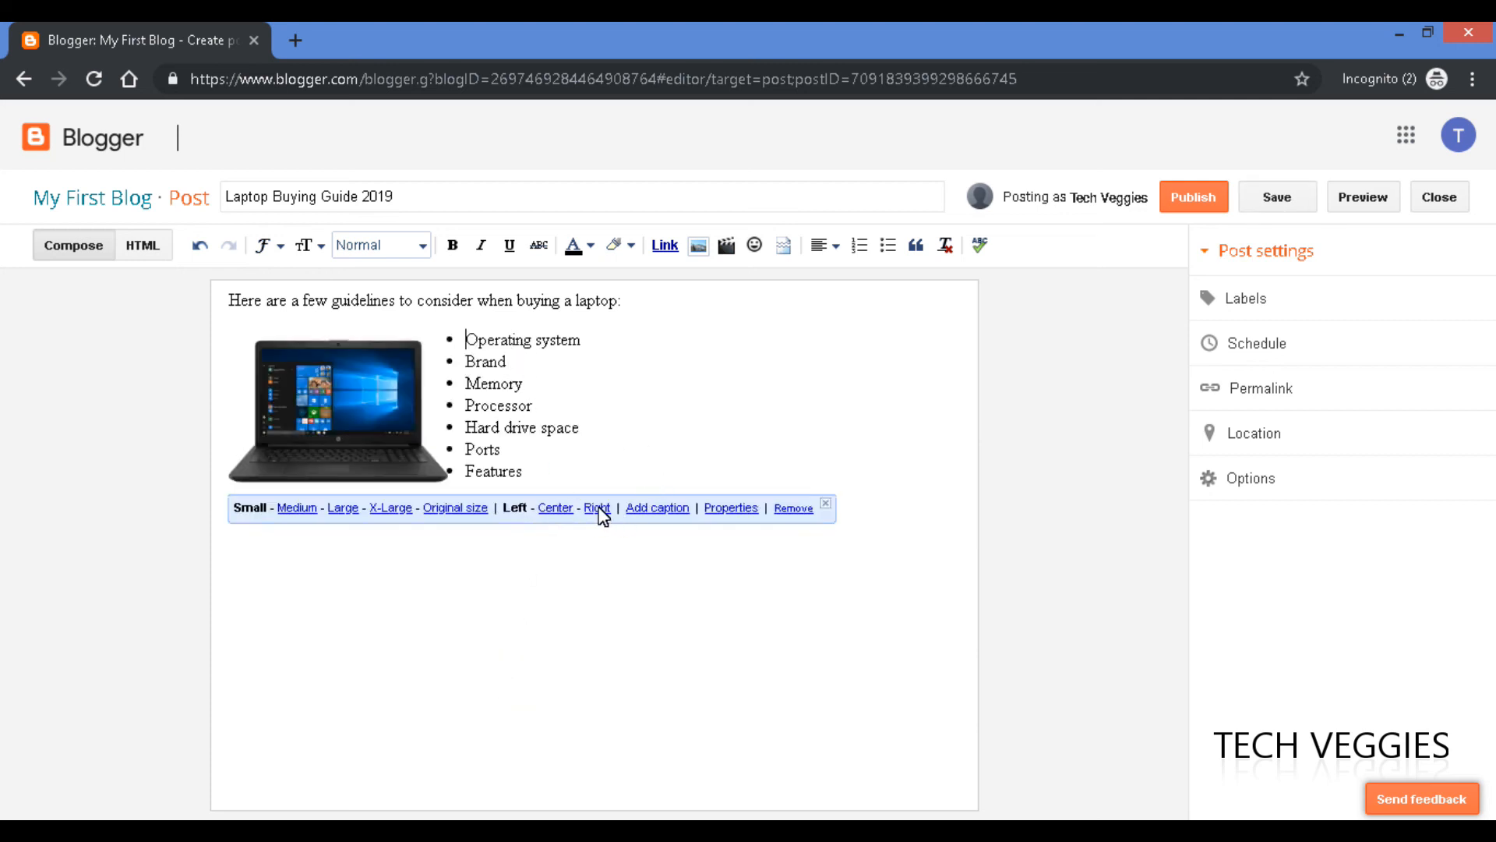
pyautogui.click(556, 509)
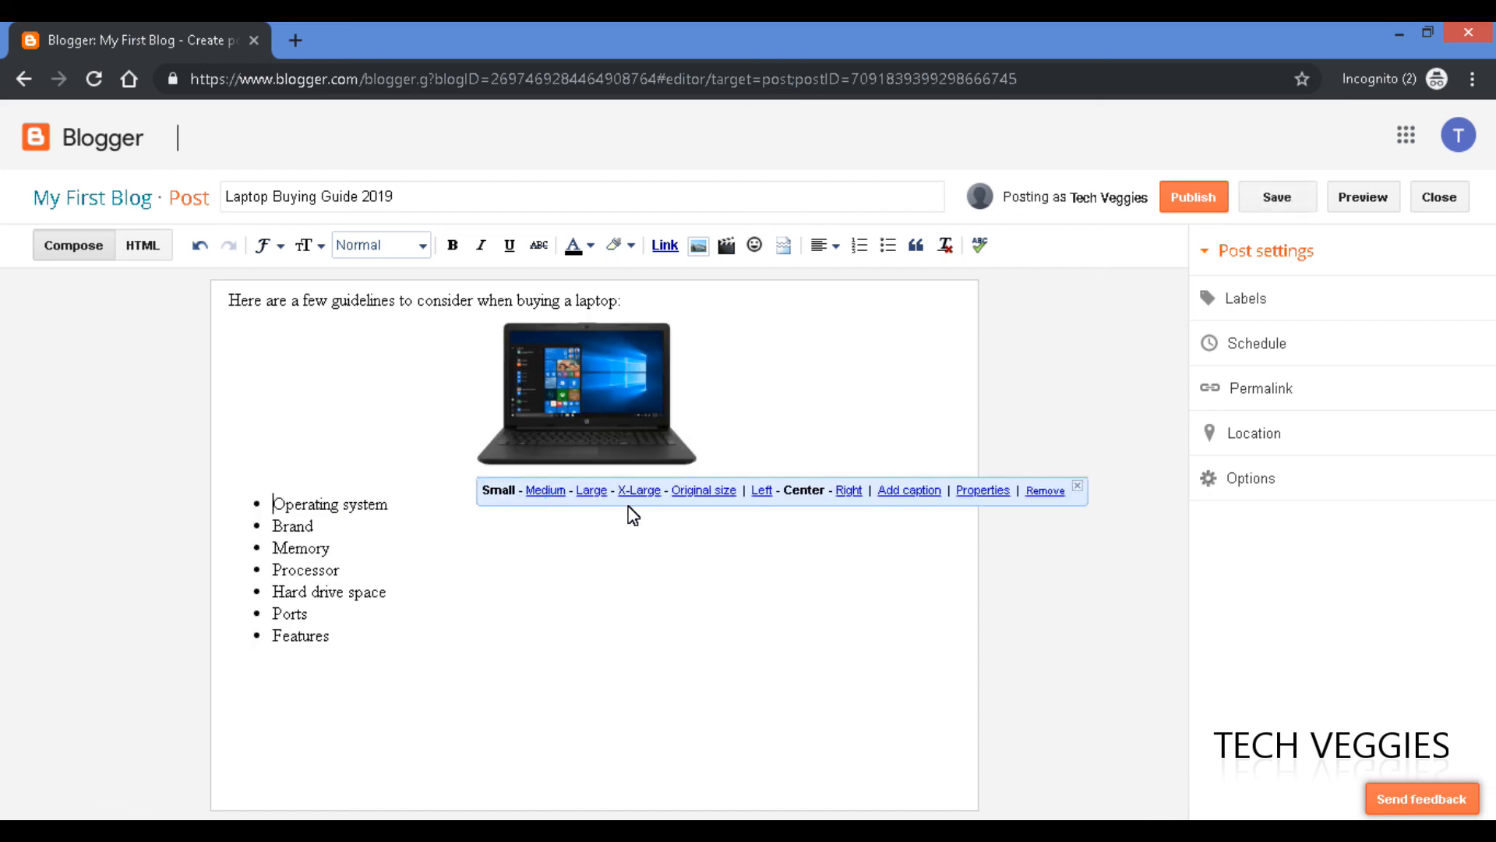
pyautogui.click(762, 491)
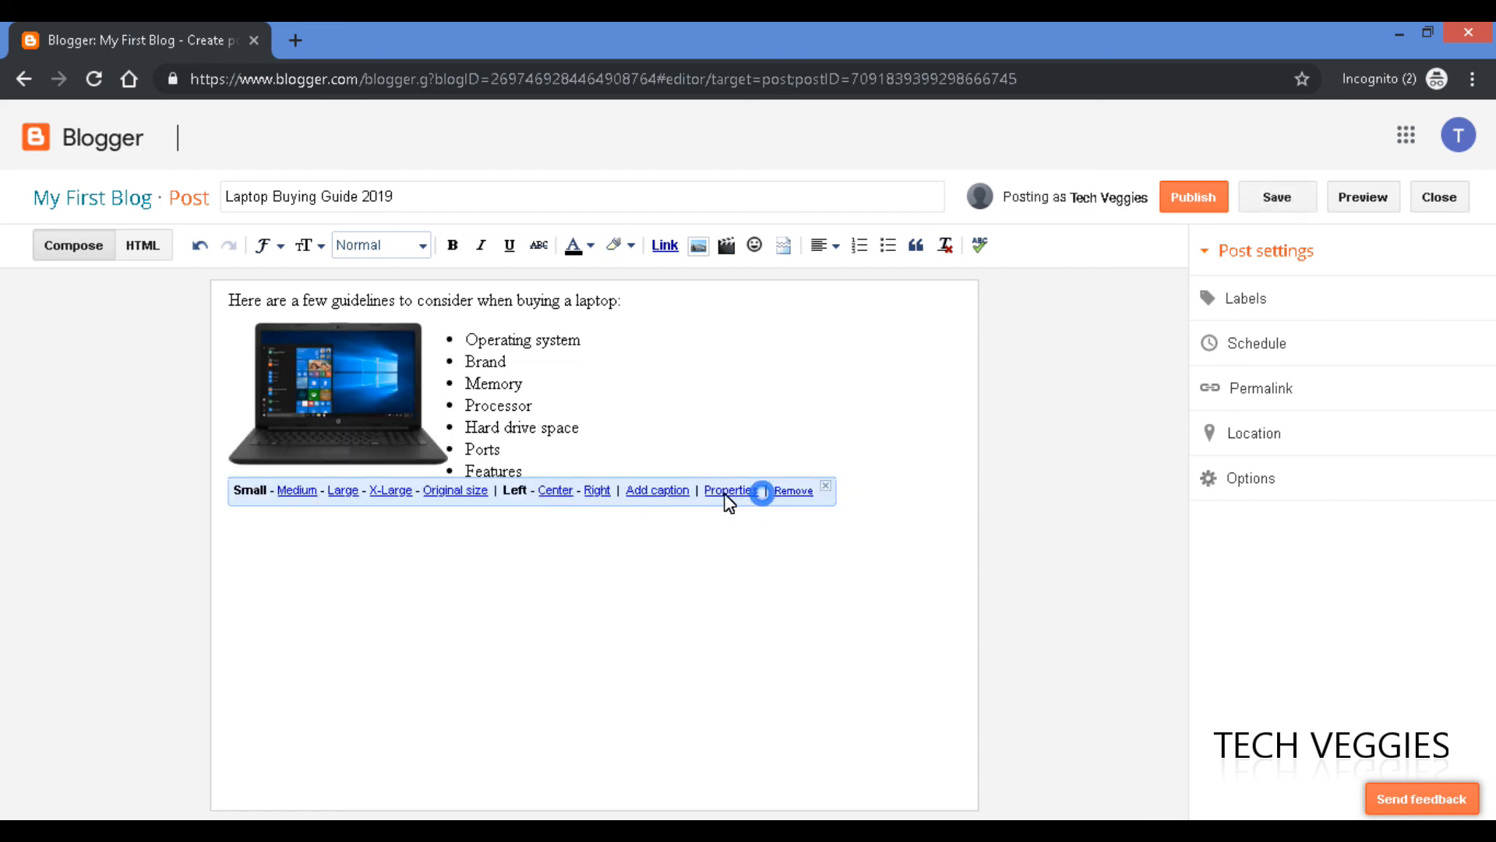
pyautogui.click(590, 492)
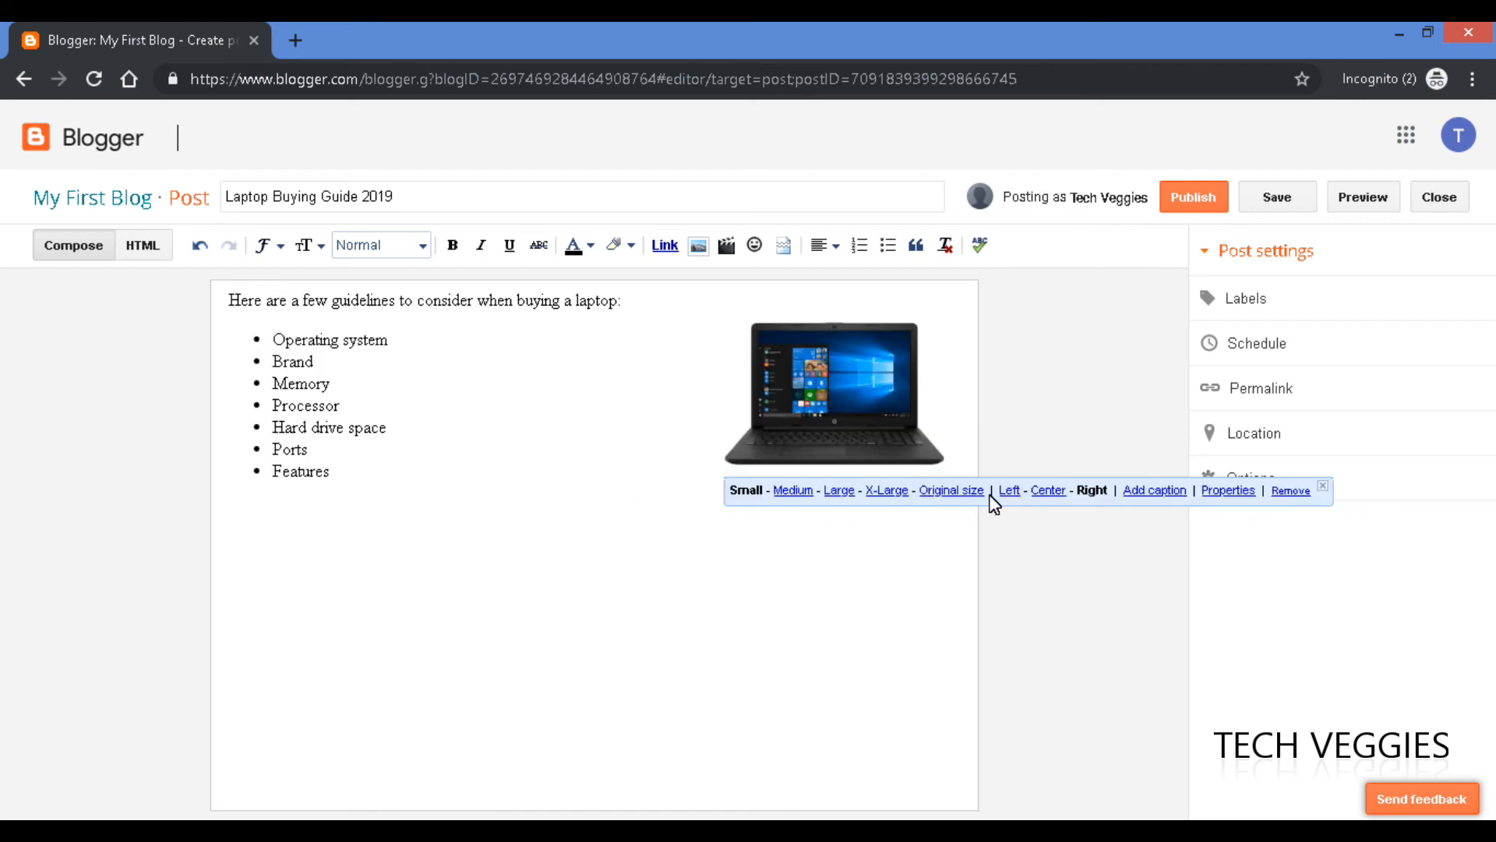
pyautogui.click(1009, 491)
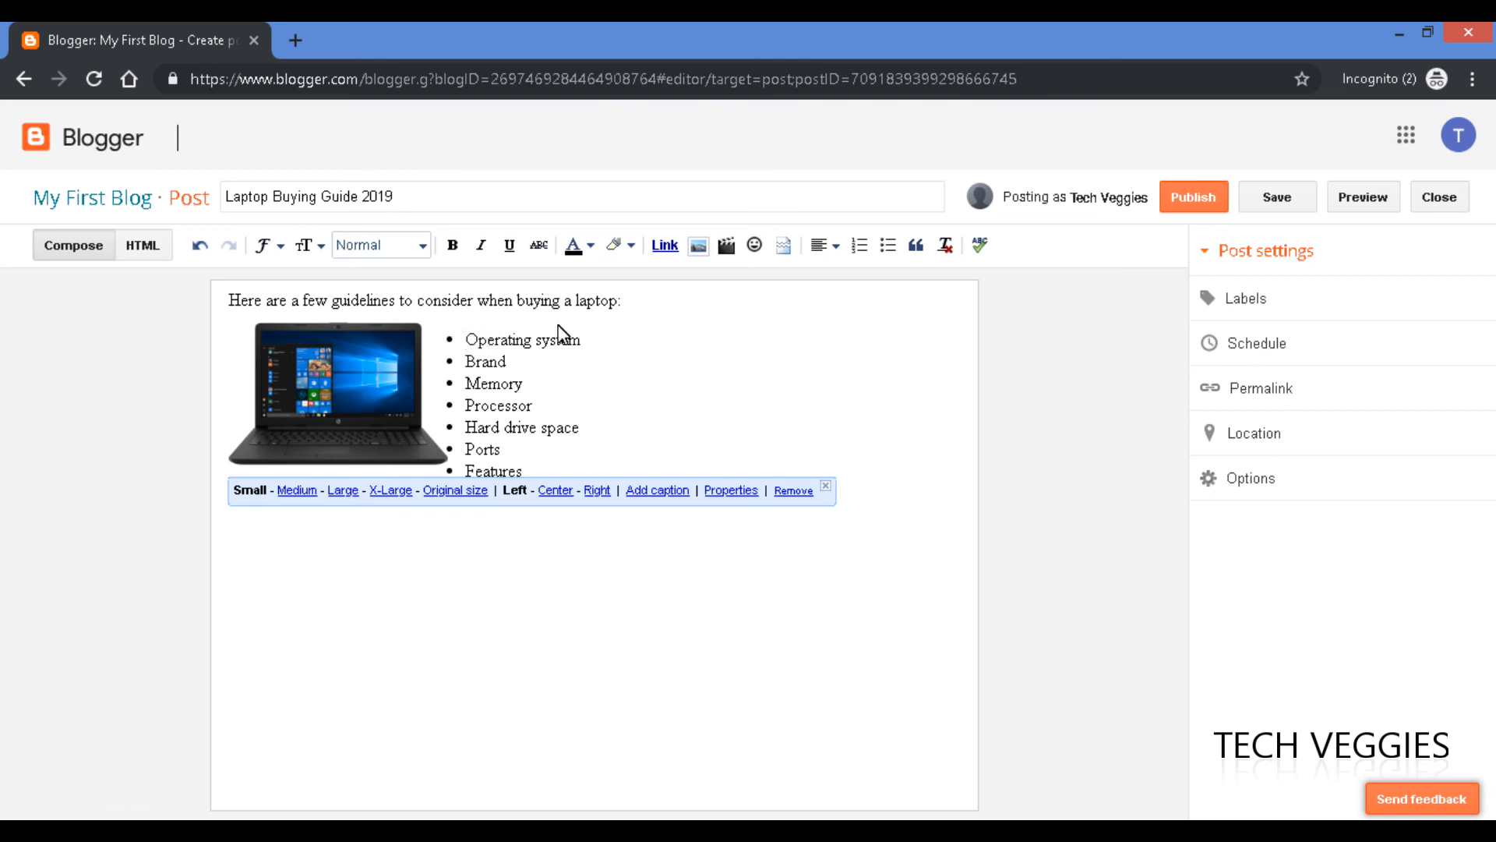
# Add lines after the intro sentence so the image sits alone above the list.
pyautogui.click(653, 308)
pyautogui.press('Return')
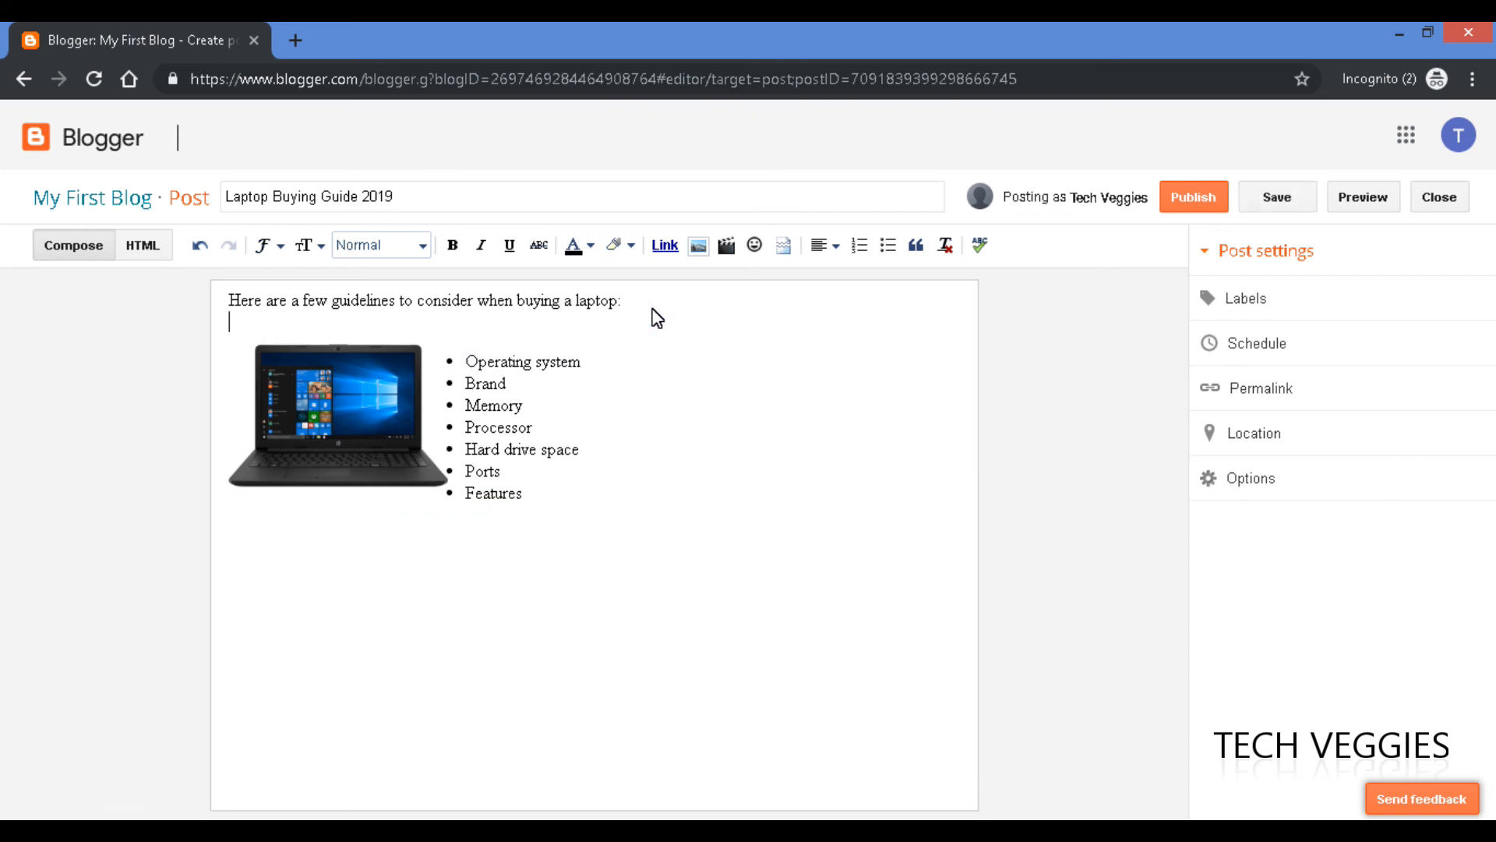
pyautogui.press('Return')
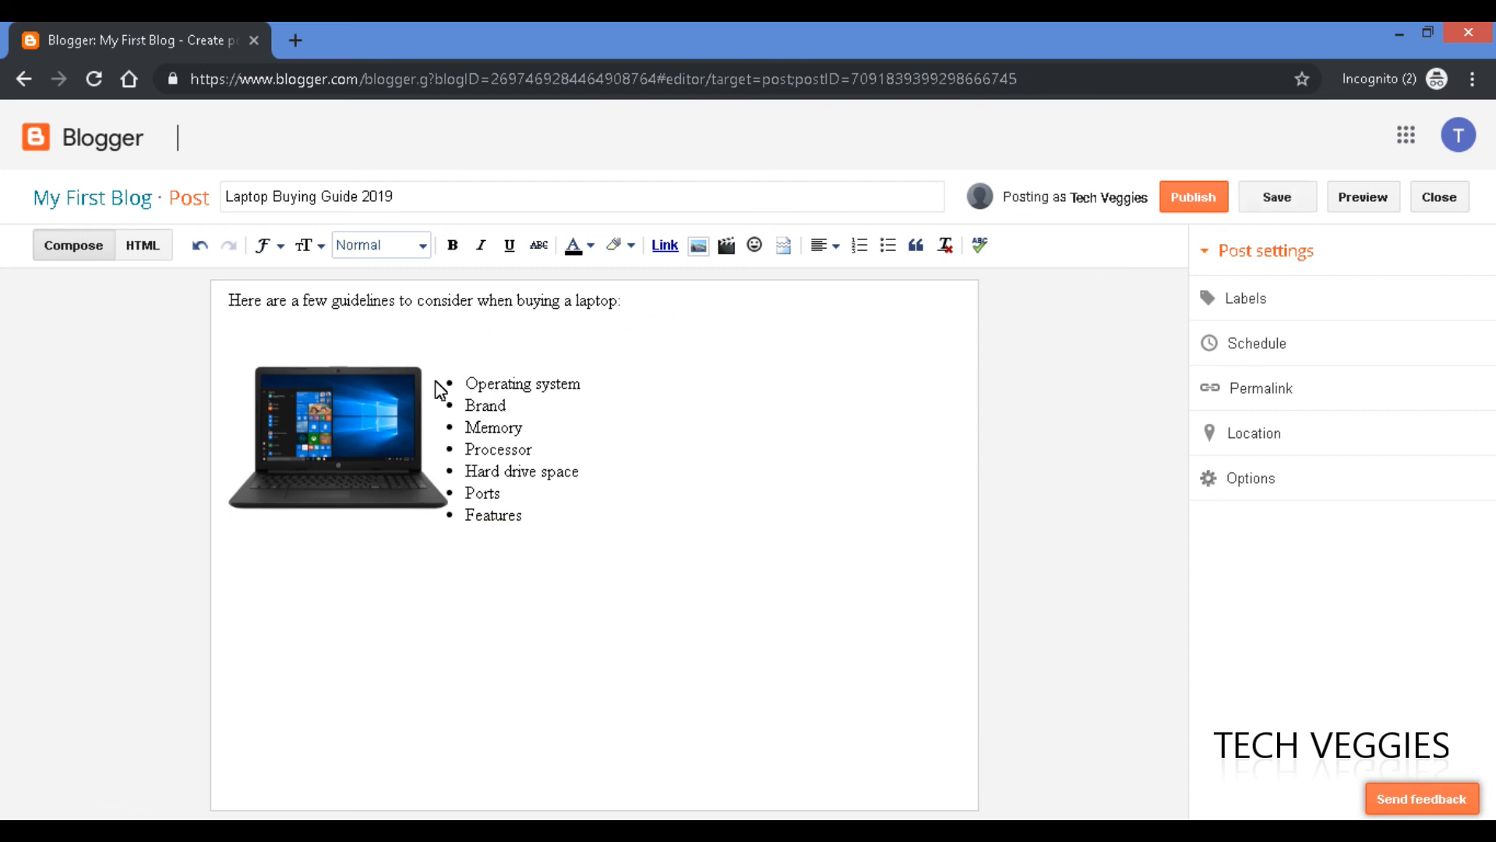
pyautogui.press('Delete')
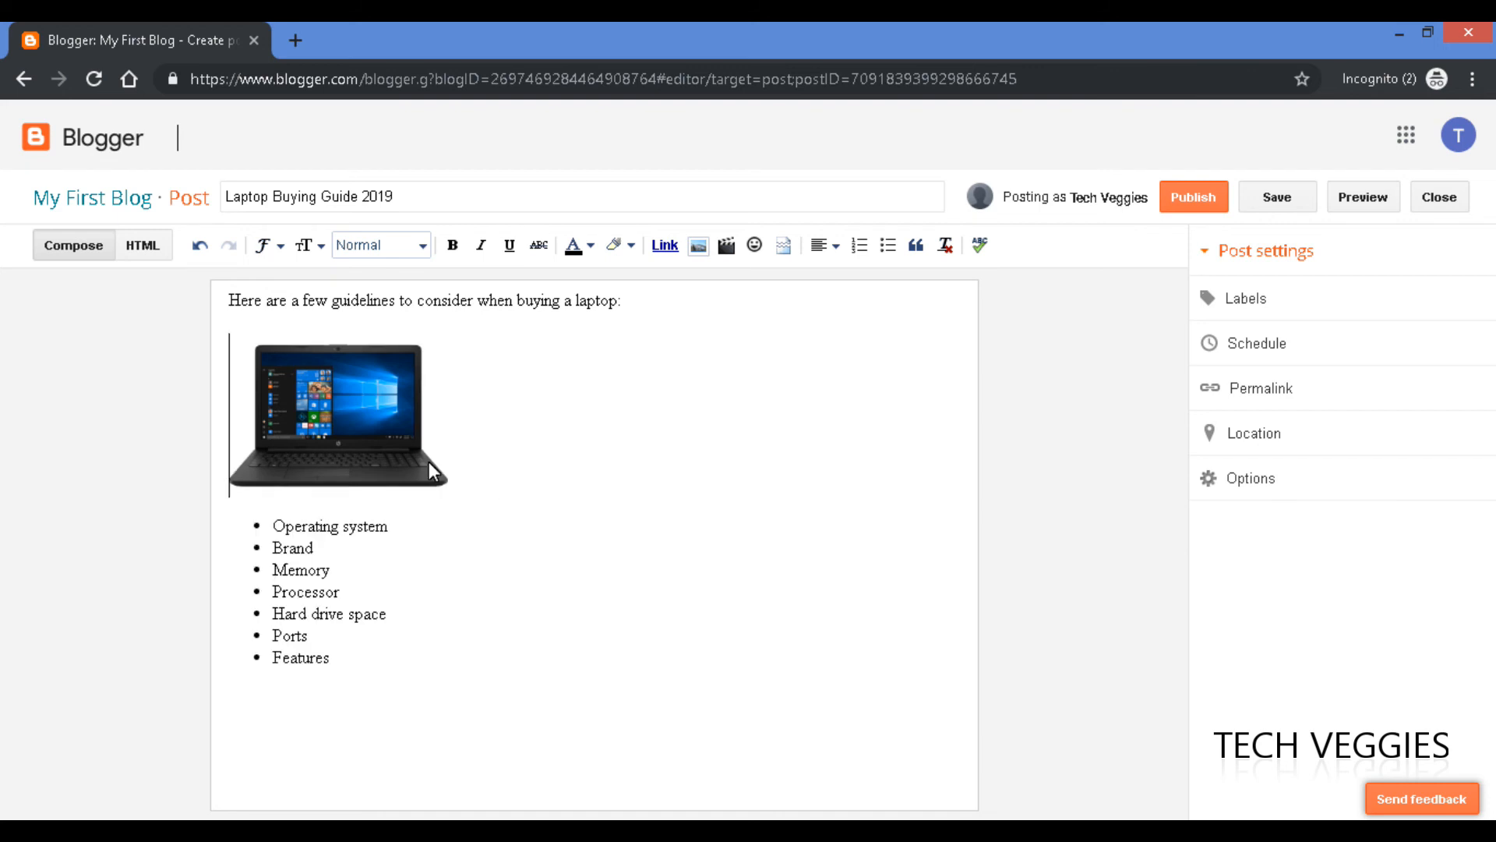
# Drag the laptop image to the centre above the list and add a caption.
pyautogui.click(407, 438)
pyautogui.click(323, 548)
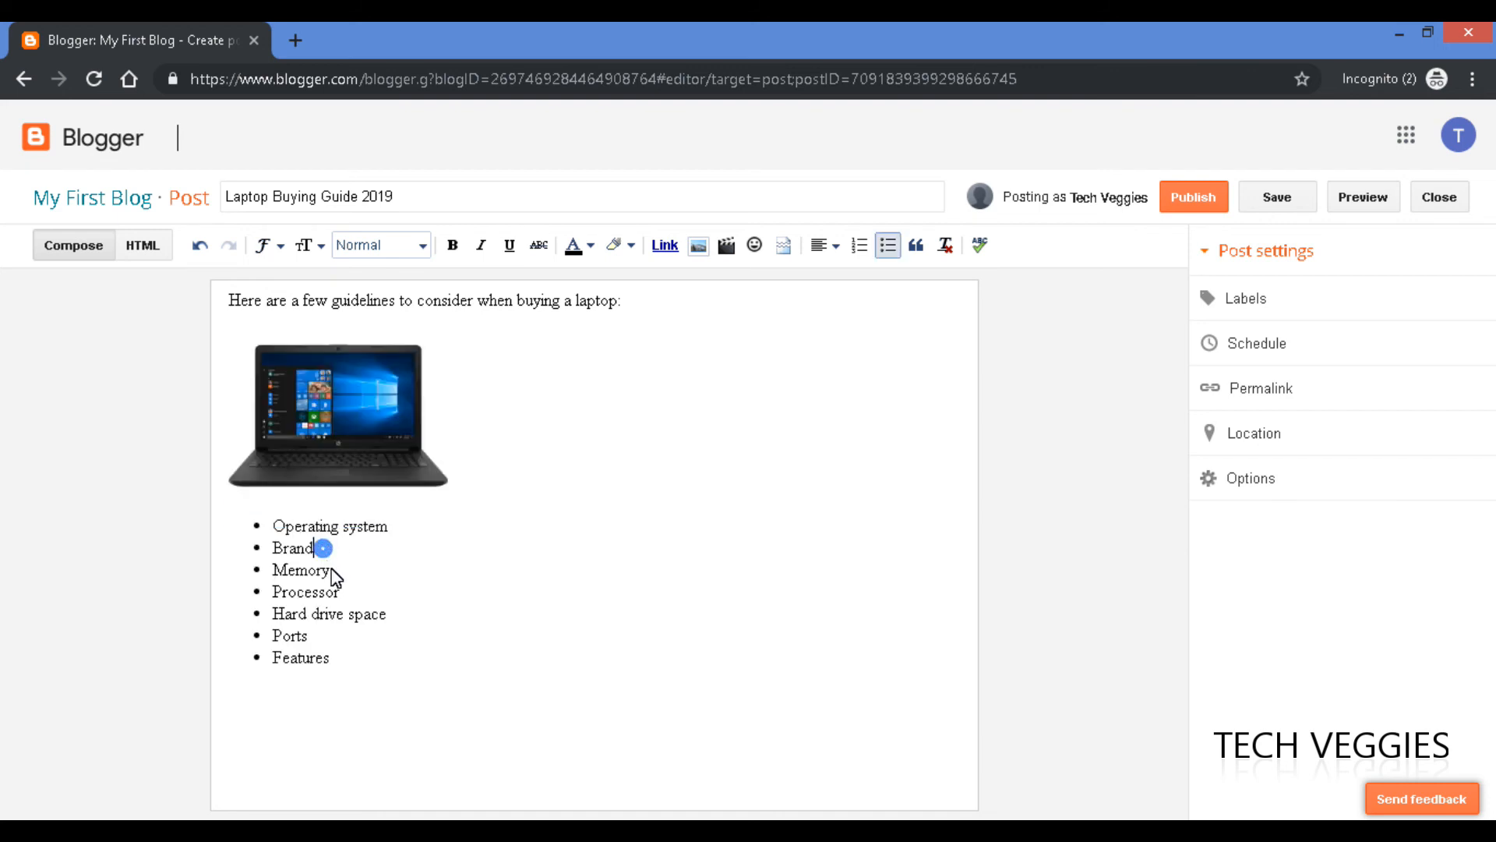
pyautogui.moveTo(362, 408); pyautogui.dragTo(628, 481)
pyautogui.moveTo(559, 417); pyautogui.dragTo(324, 481)
pyautogui.click(600, 424)
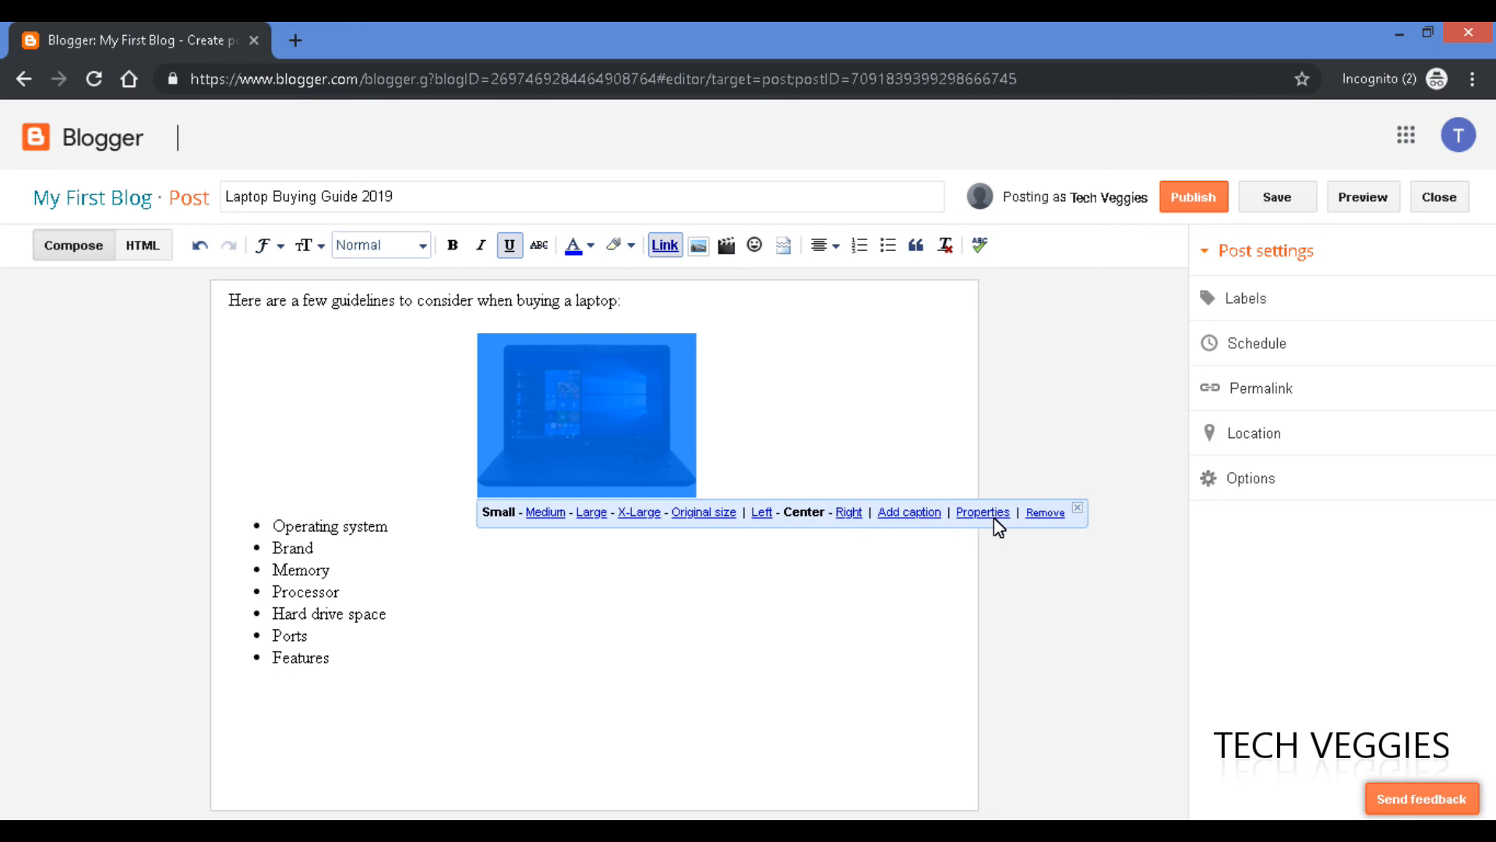
pyautogui.click(902, 511)
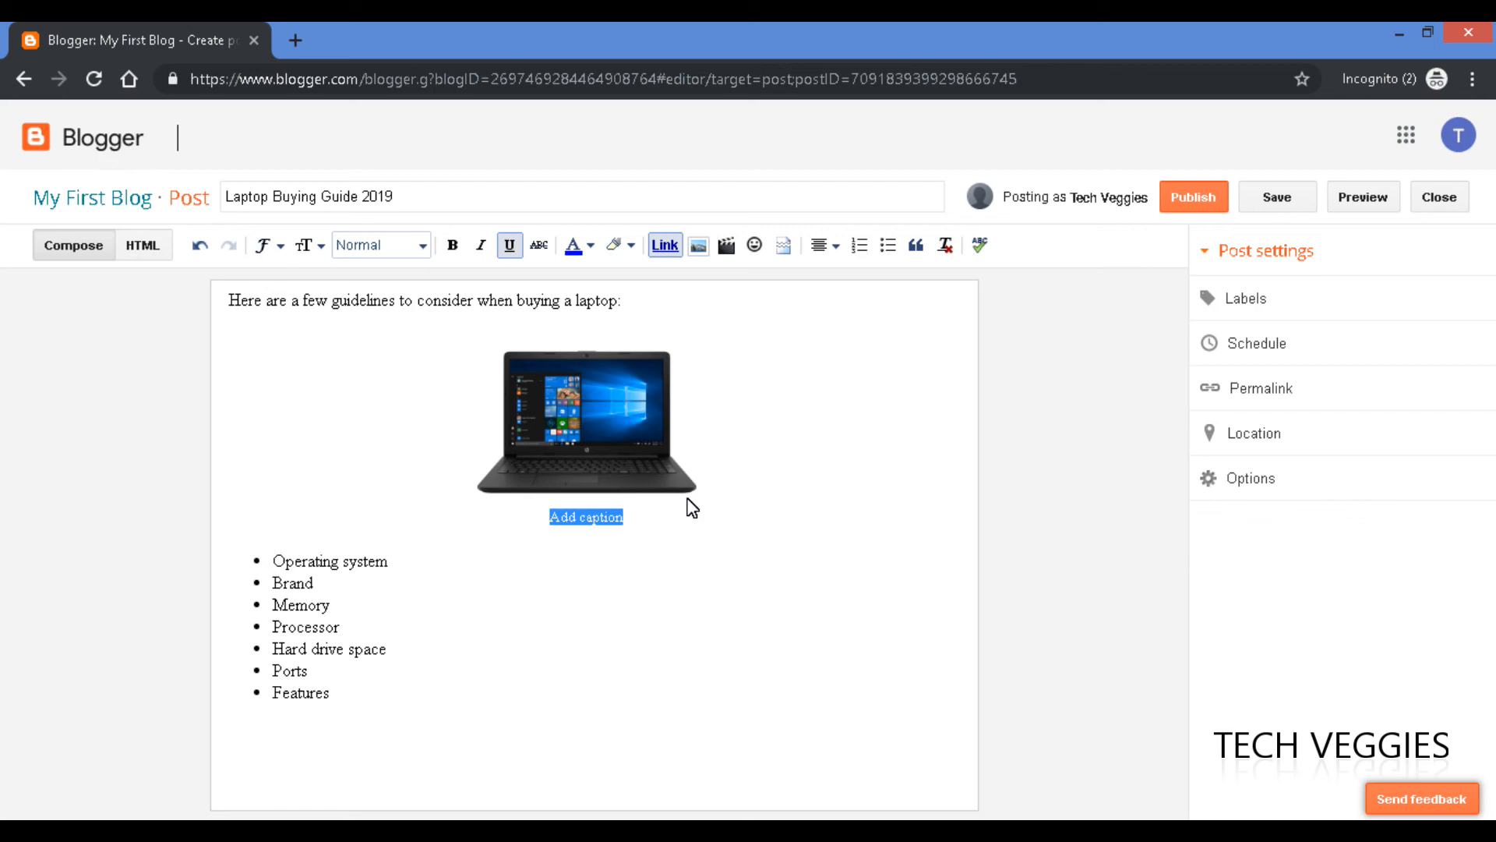
# Check the laptops image results in the other window, then return to the editor.
pyautogui.hotkey('alt', 'Tab')
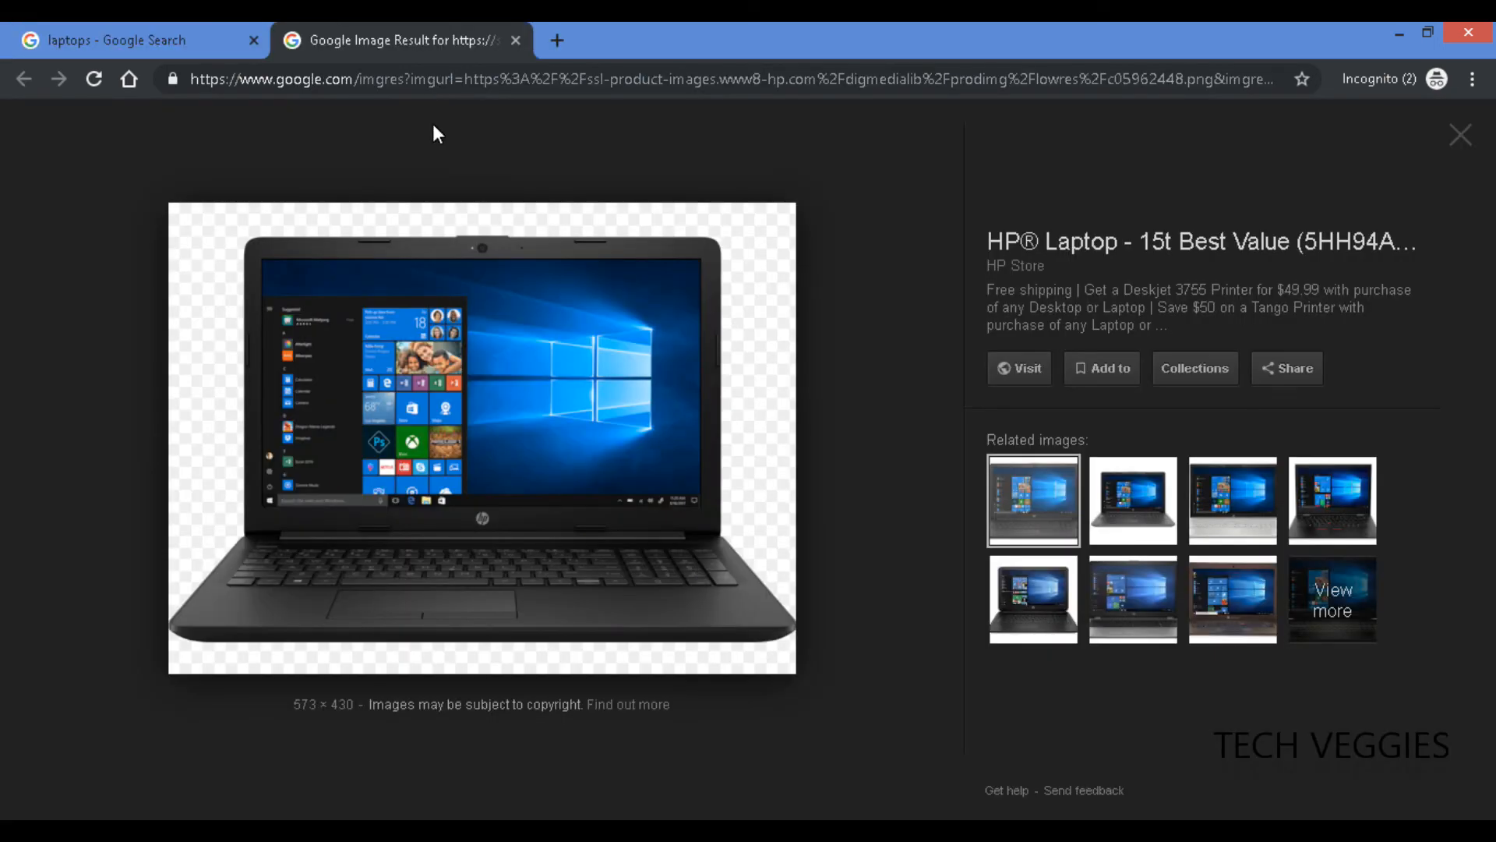
pyautogui.click(184, 44)
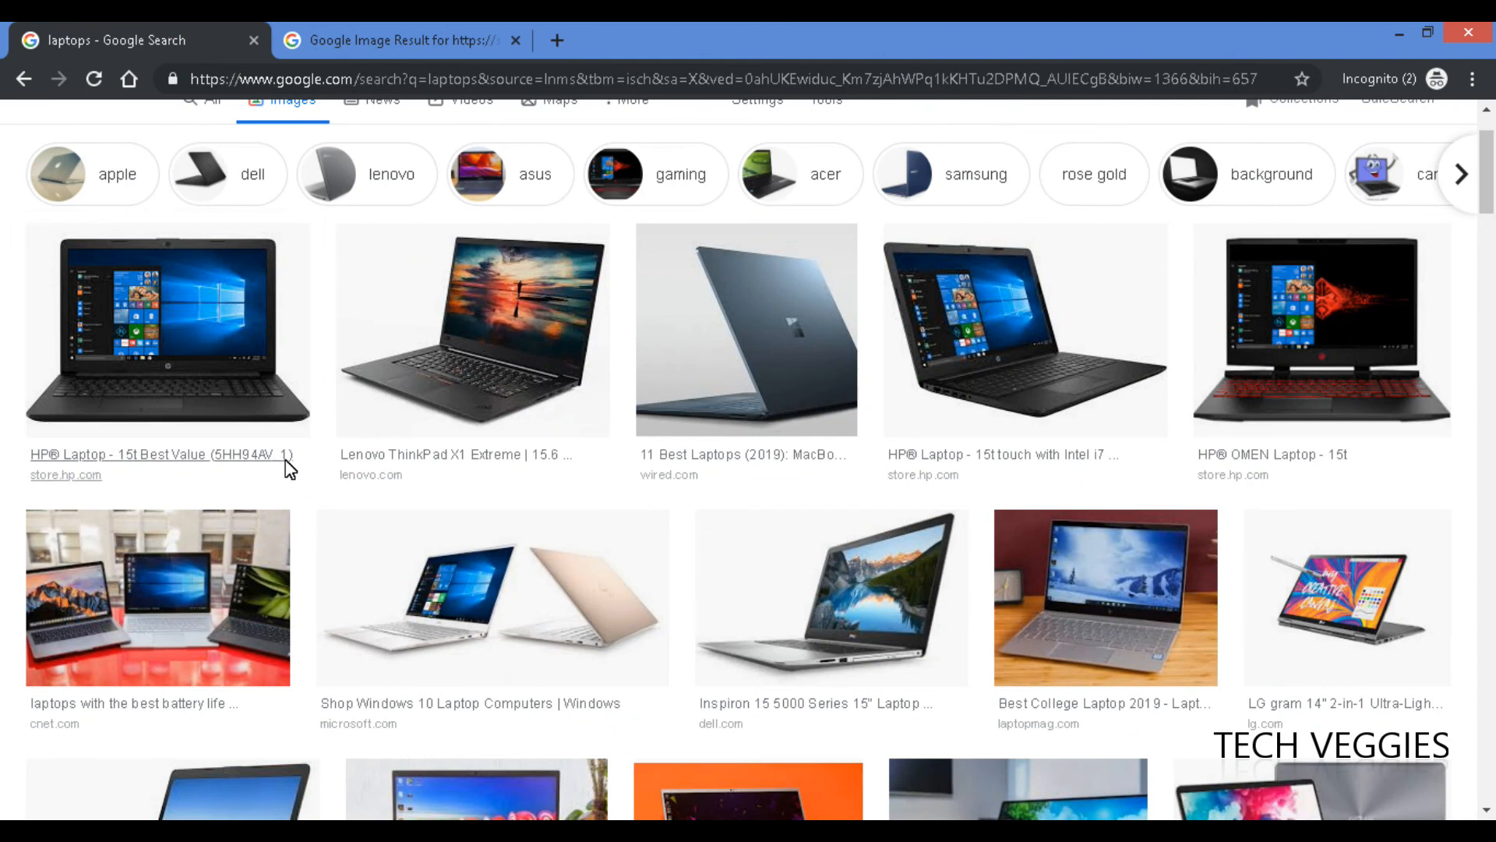
pyautogui.hotkey('alt', 'Tab')
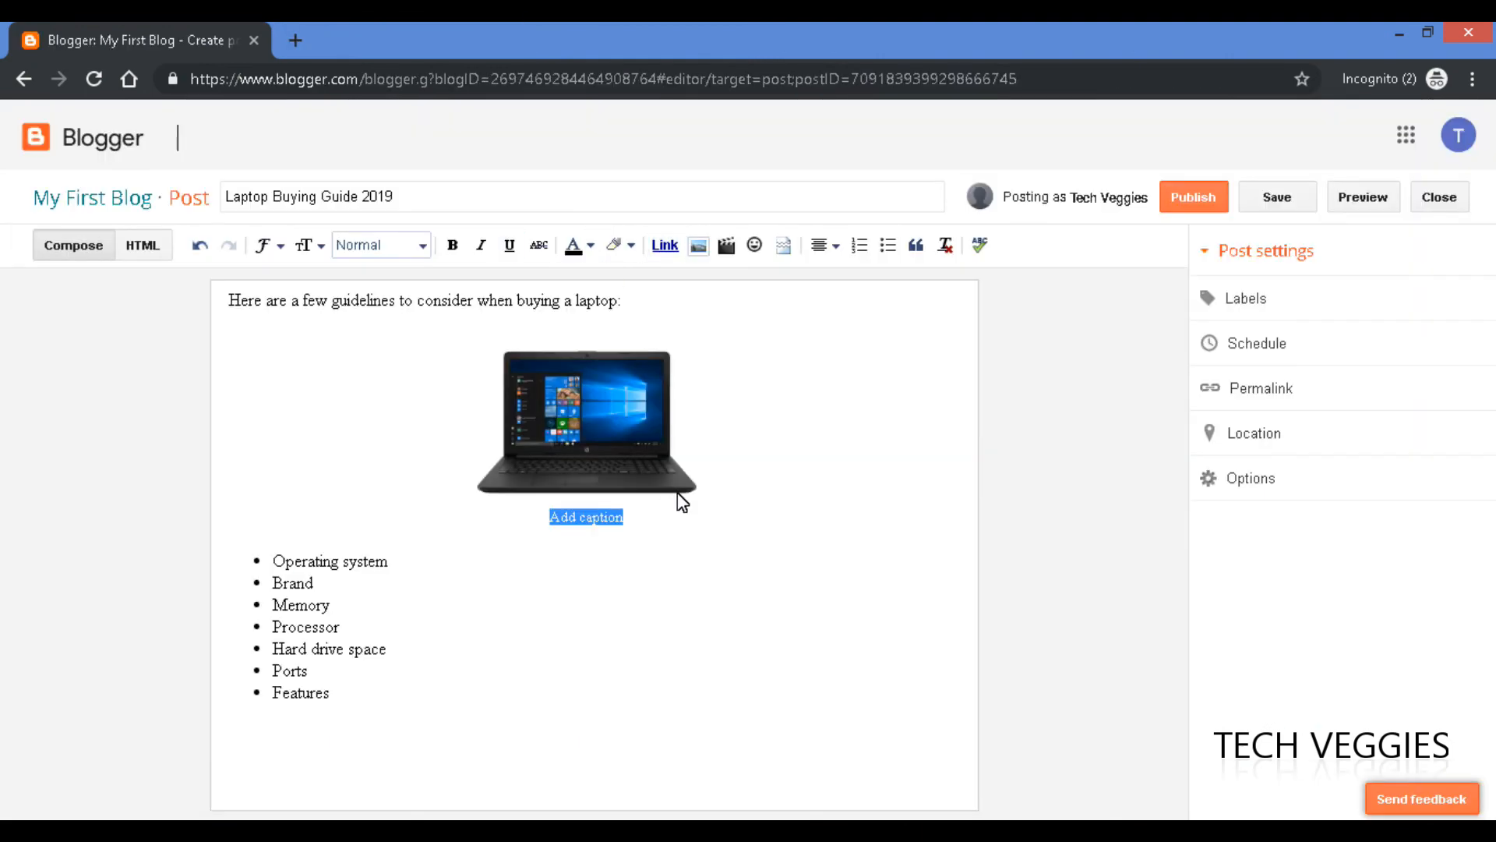
# Caption the image 'HP Laptop' and switch its alignment to right, then left.
pyautogui.write('HP Laptop')
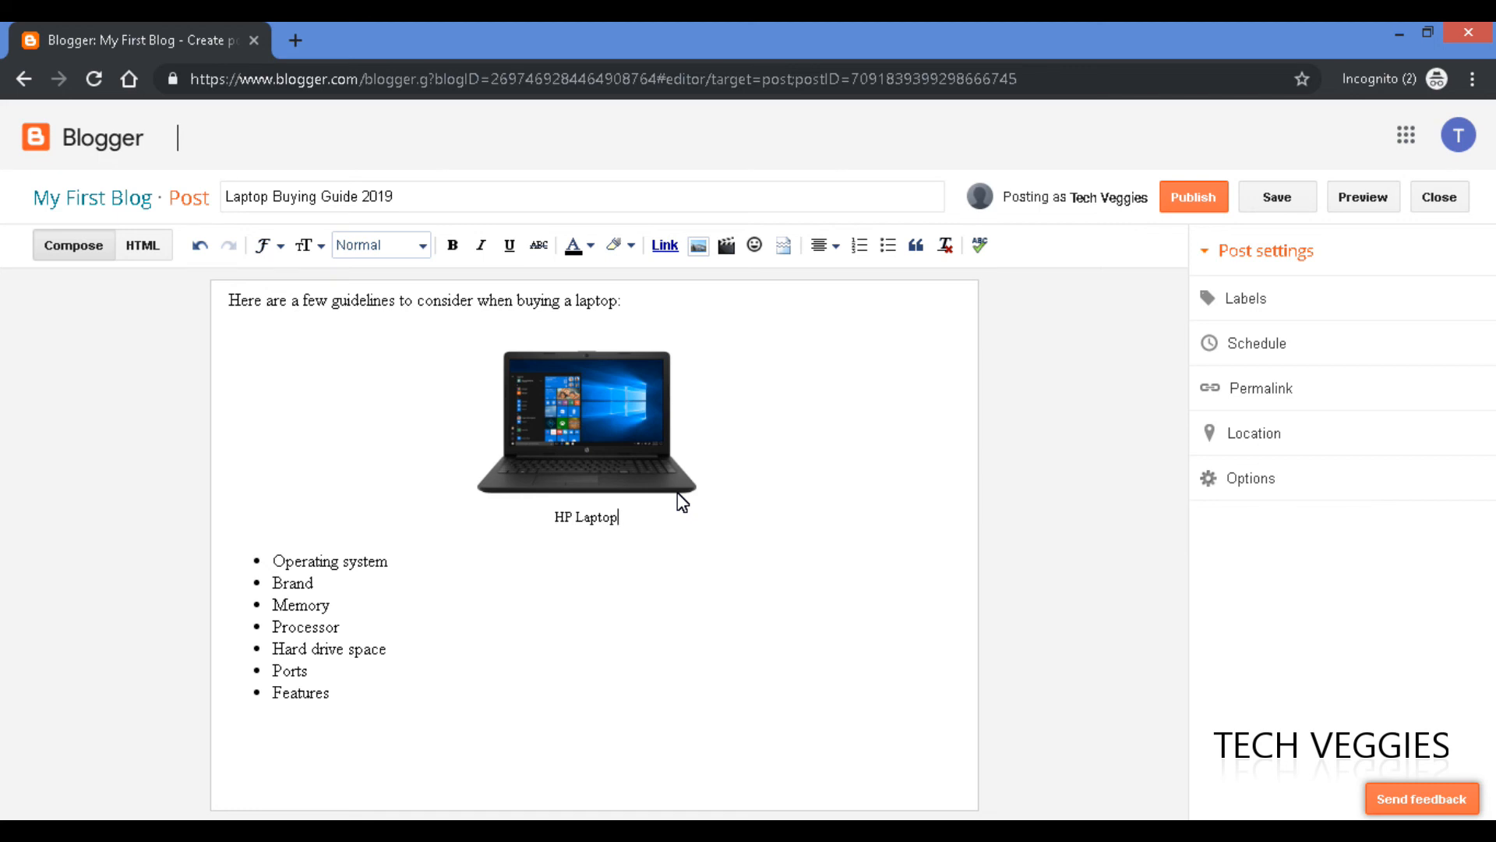
pyautogui.click(568, 418)
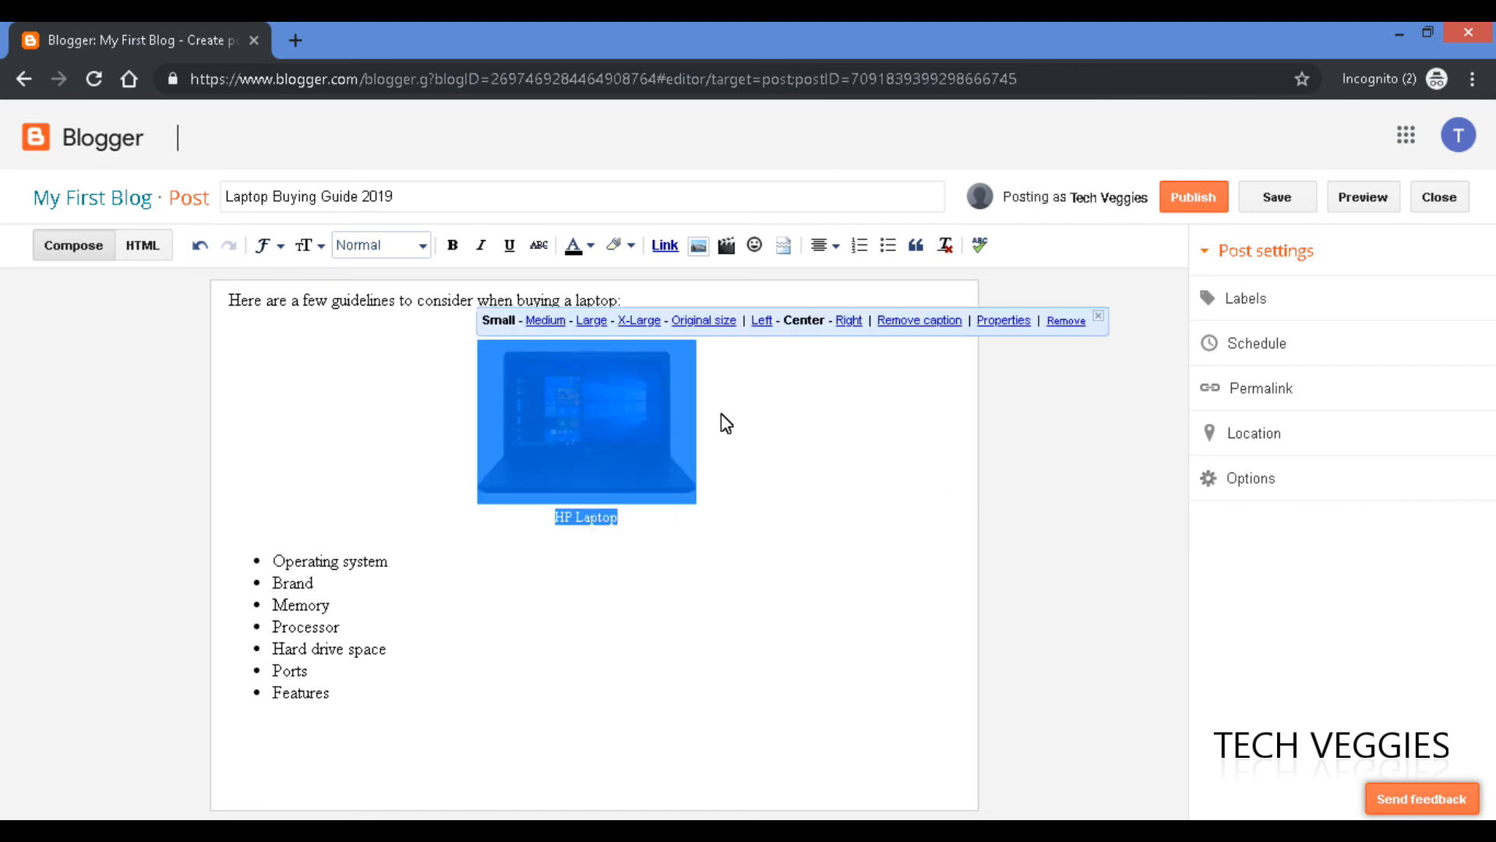
pyautogui.click(848, 321)
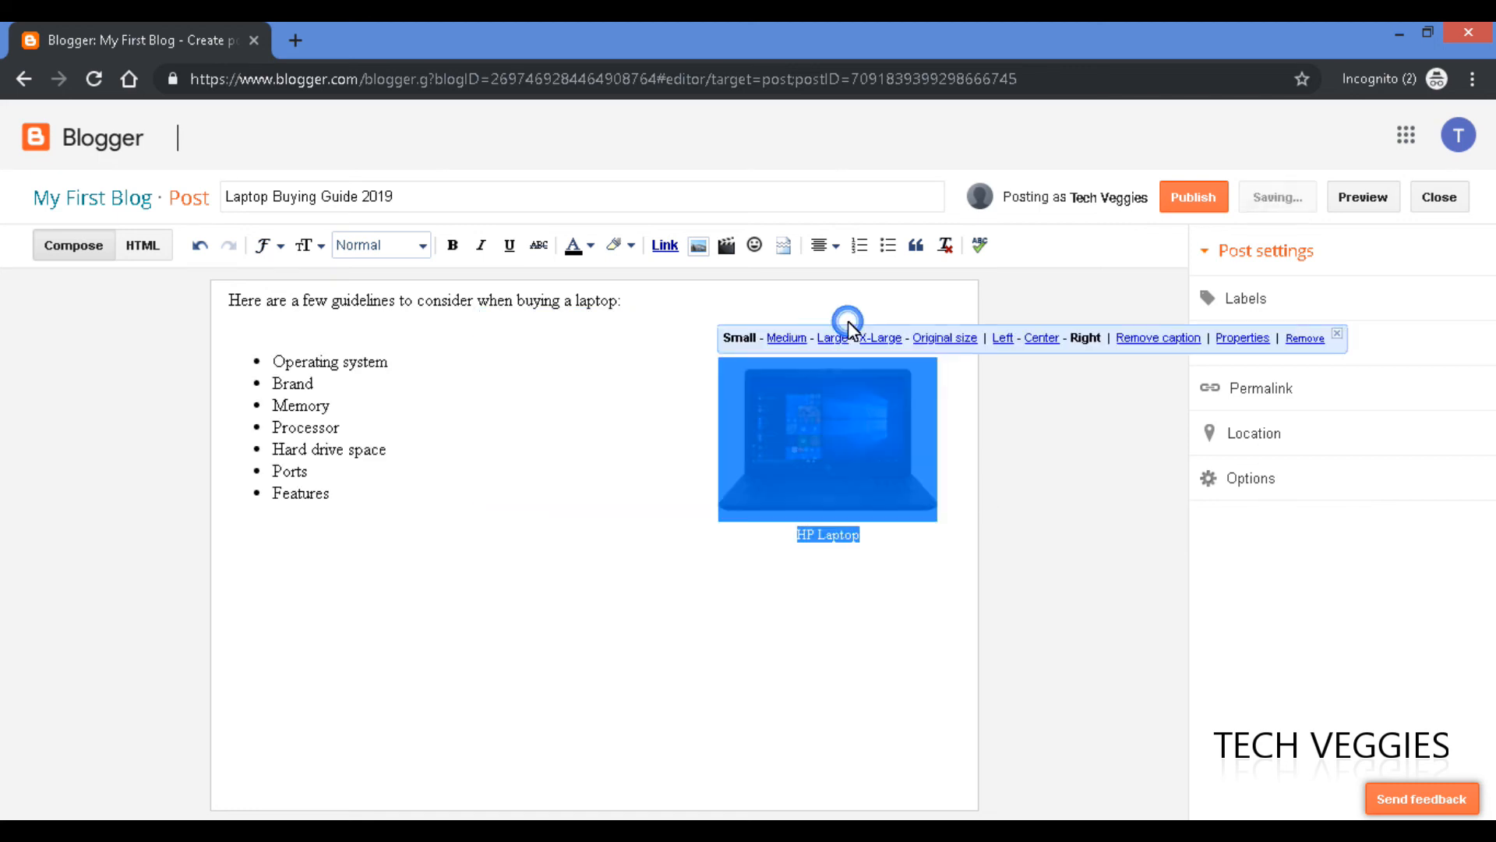
pyautogui.click(1002, 338)
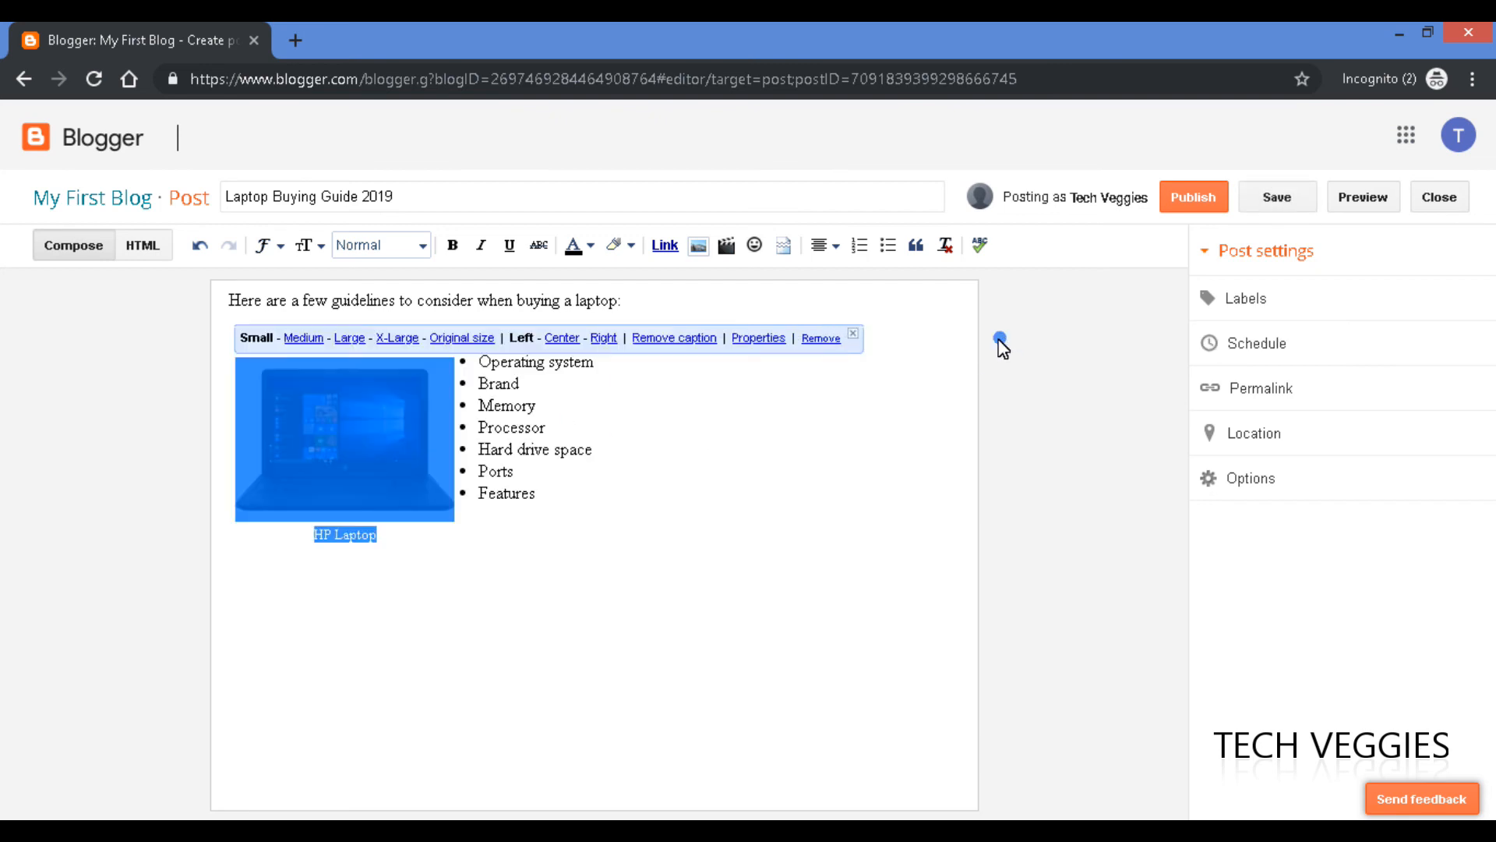
pyautogui.click(562, 400)
# Try moving the image below the list and adjust the blank lines under the intro.
pyautogui.moveTo(408, 395); pyautogui.dragTo(418, 489)
pyautogui.click(621, 375)
pyautogui.click(608, 329)
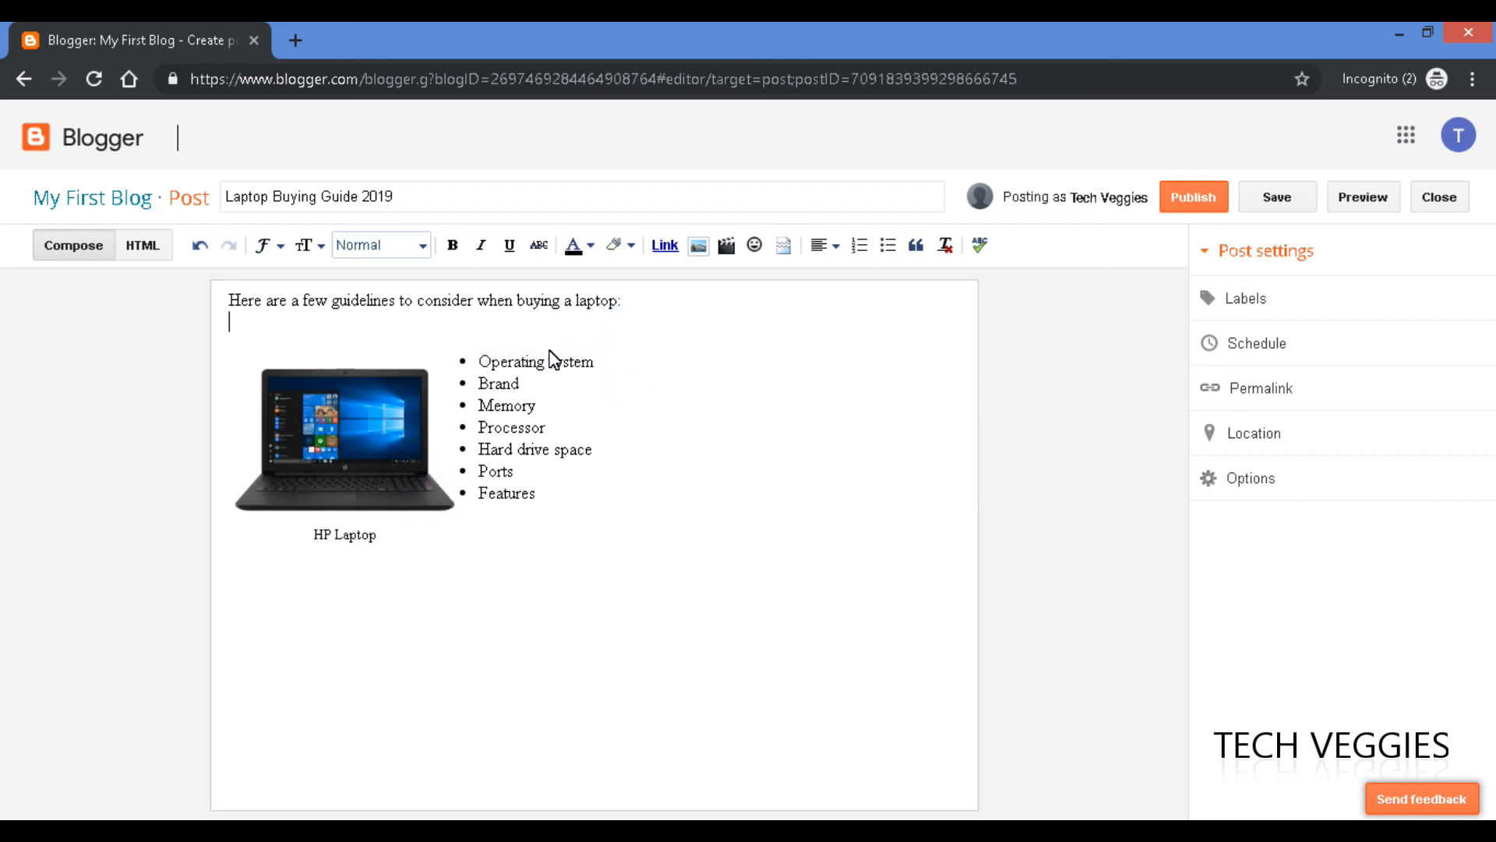
pyautogui.press('Return')
pyautogui.press('Return')
pyautogui.press('Return')
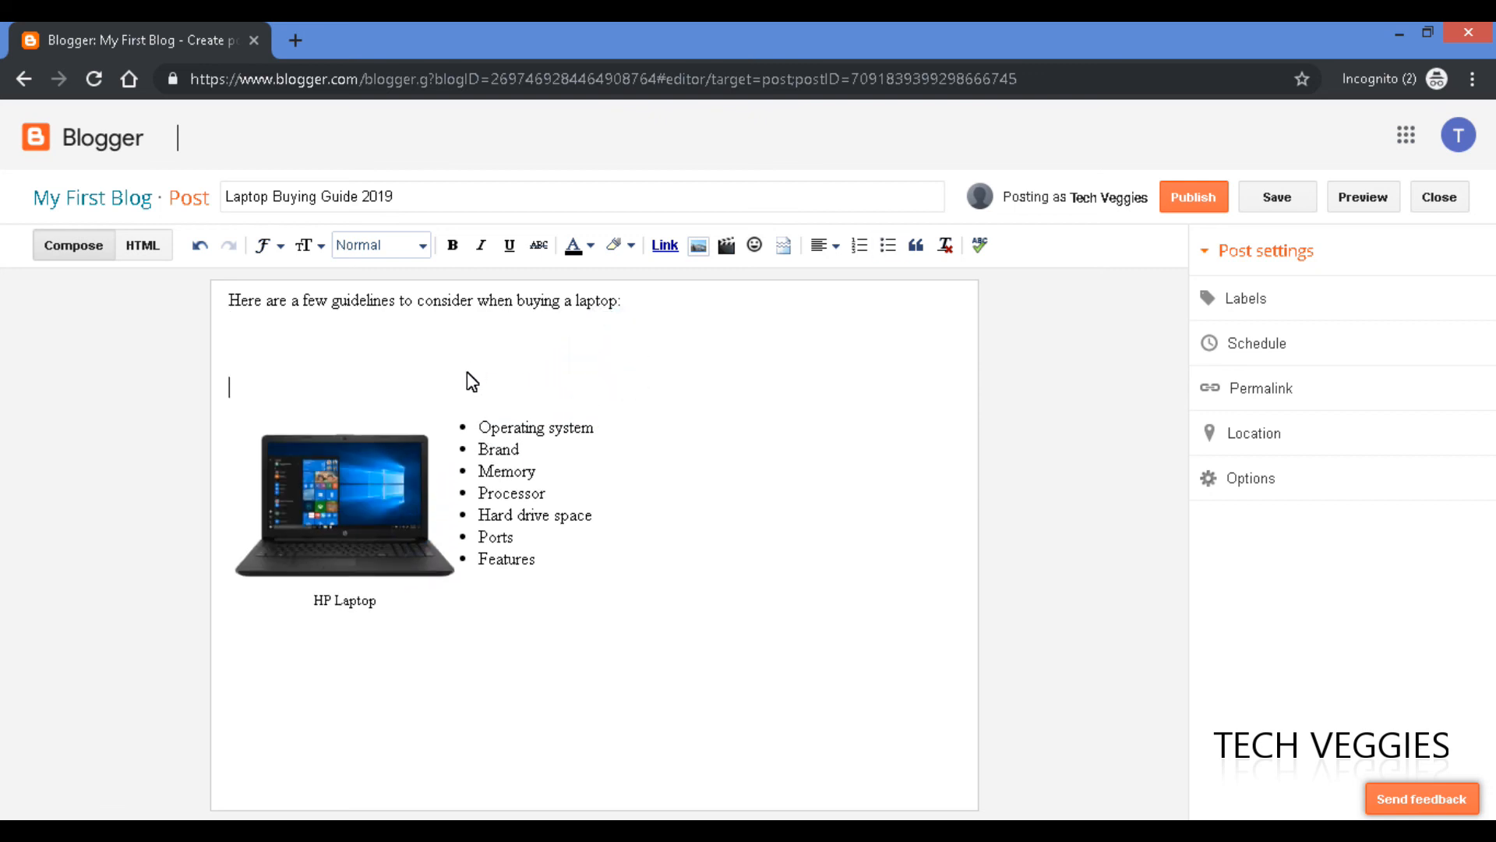
pyautogui.press('BackSpace')
# Drag the image below Ports, delete the blank line above the list, and restore the Features bullet.
pyautogui.moveTo(337, 437); pyautogui.dragTo(616, 465)
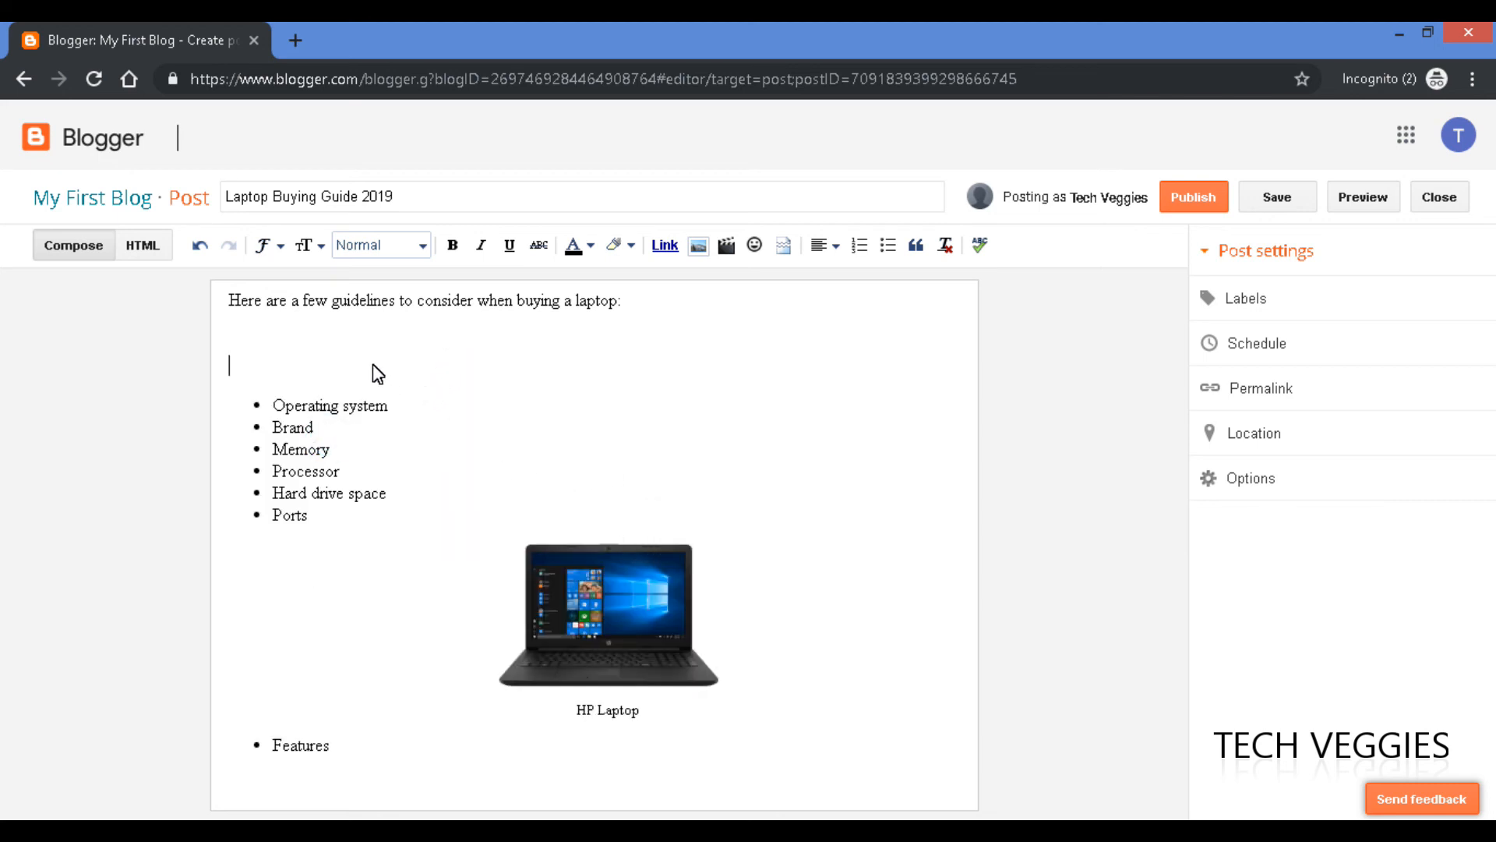
pyautogui.click(339, 351)
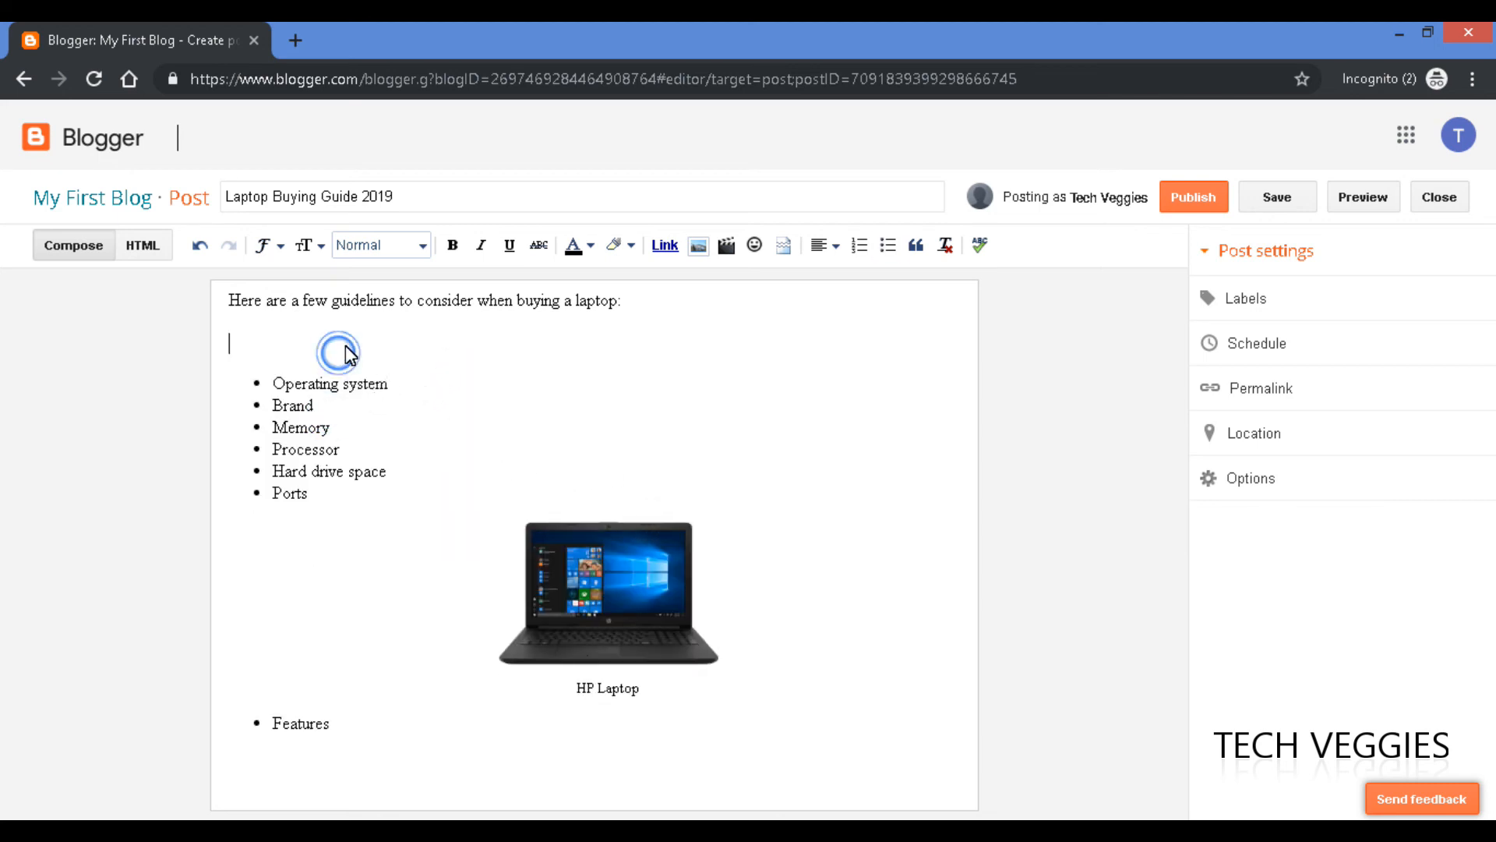
pyautogui.press('Delete')
pyautogui.click(586, 572)
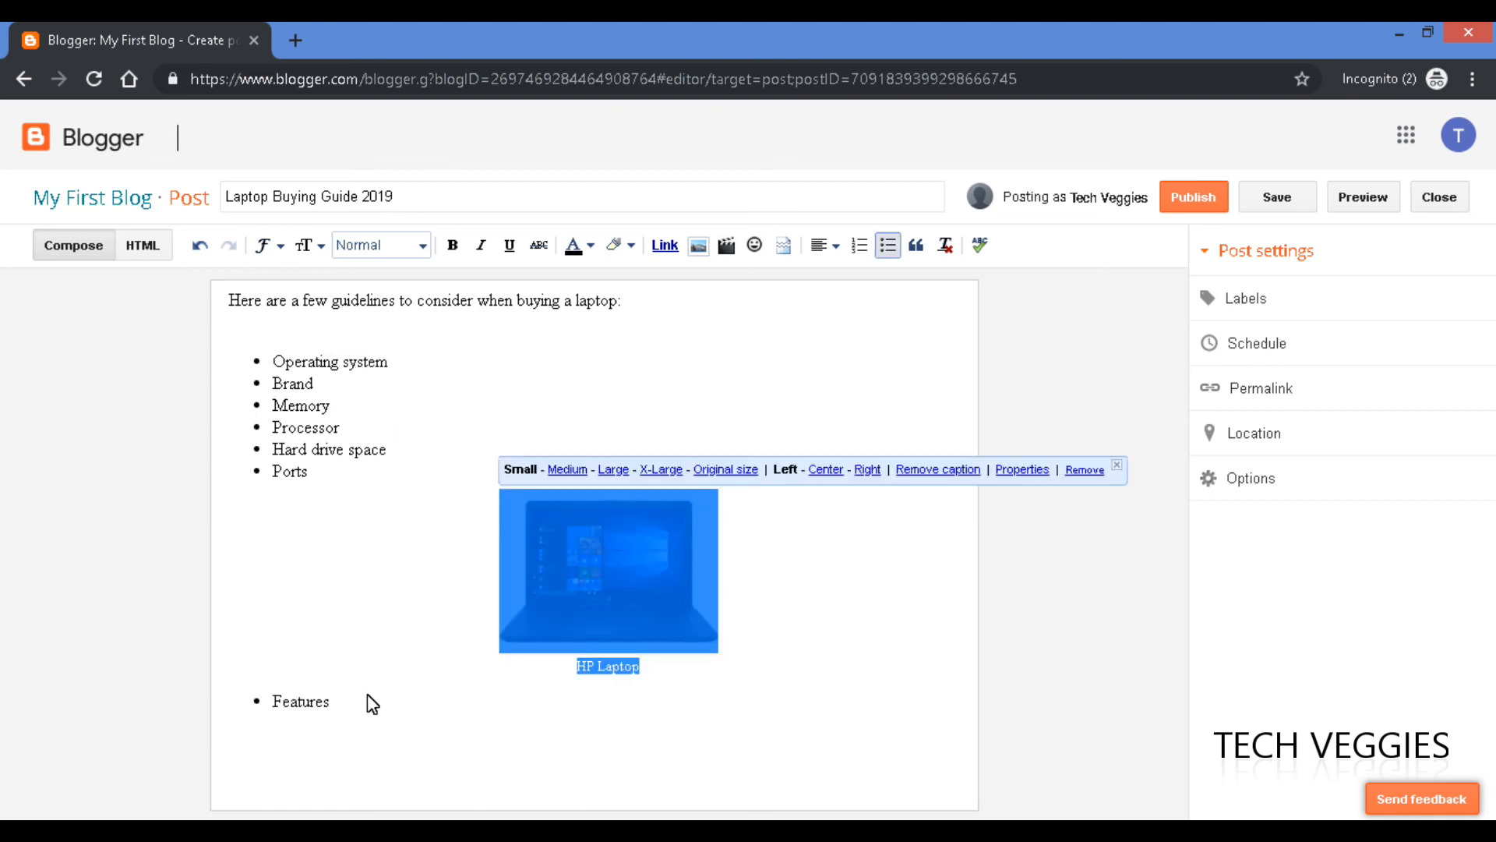
pyautogui.click(574, 601)
pyautogui.click(388, 710)
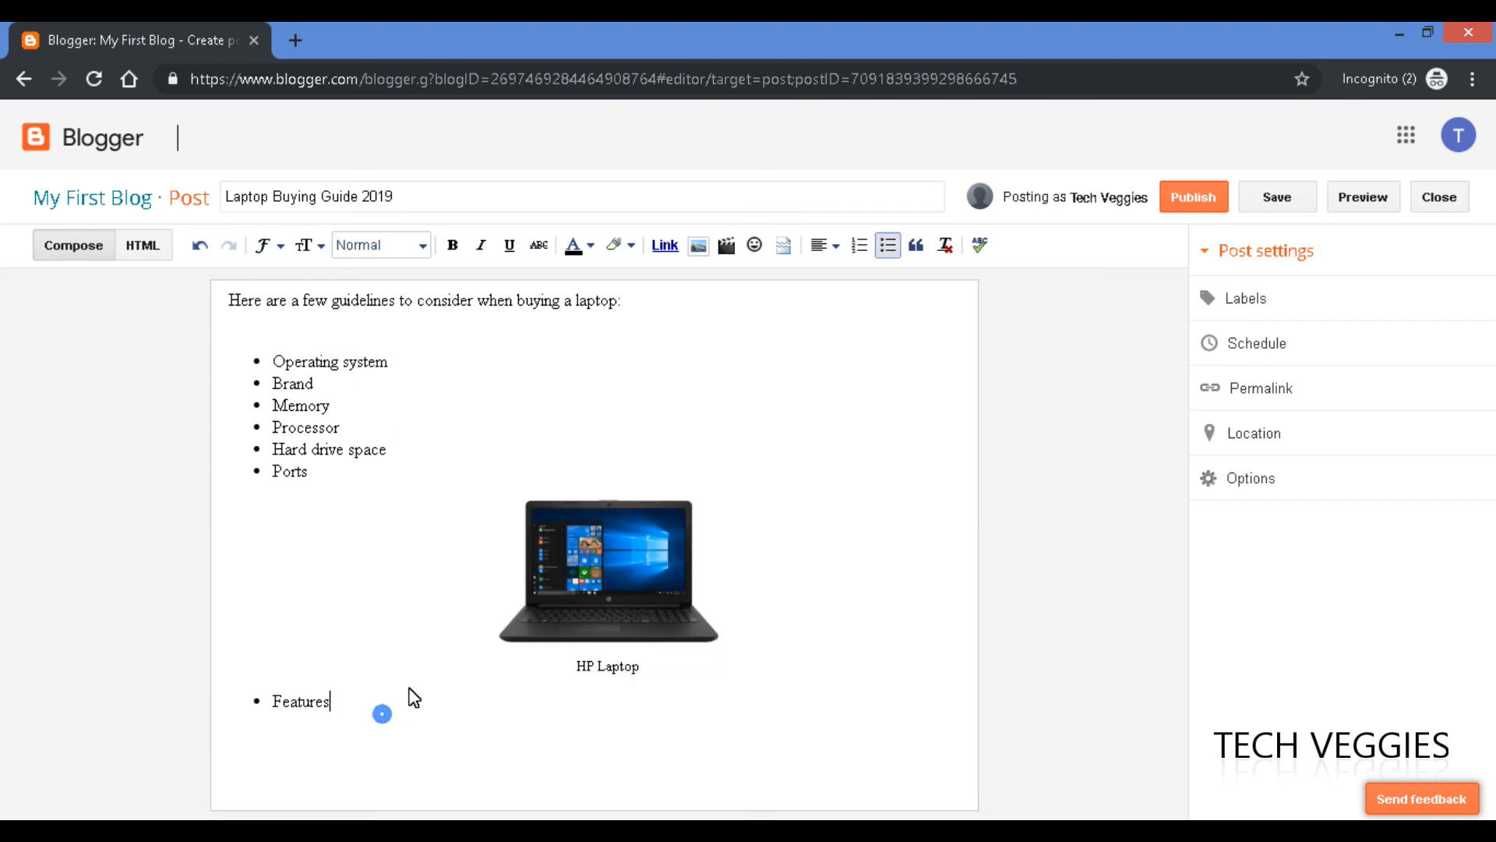
pyautogui.press('BackSpace')
pyautogui.press('BackSpace')
pyautogui.press('BackSpace')
pyautogui.press('BackSpace')
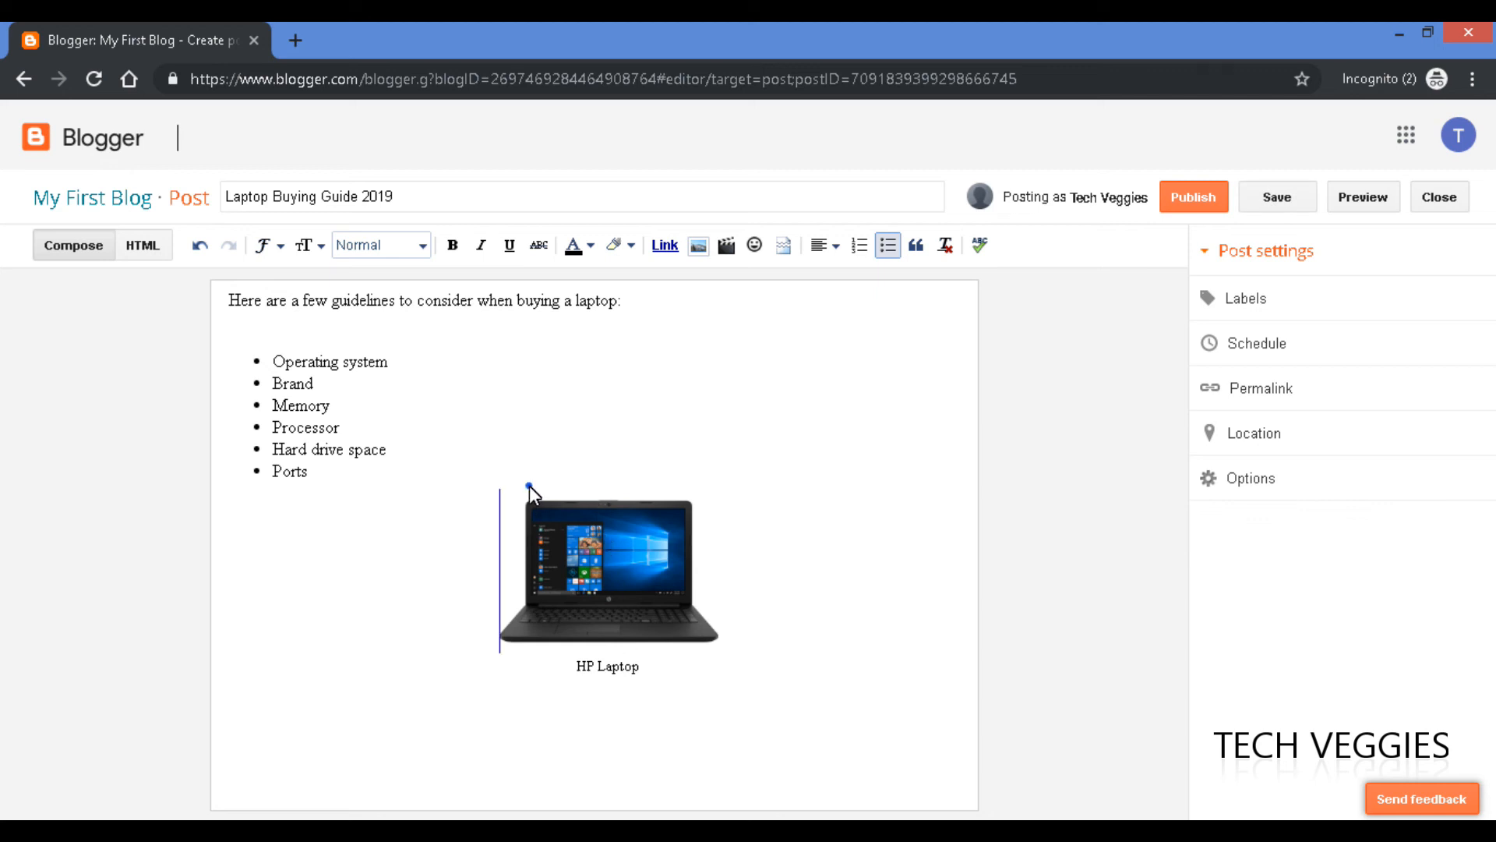
pyautogui.click(530, 486)
pyautogui.click(474, 477)
pyautogui.press('Return')
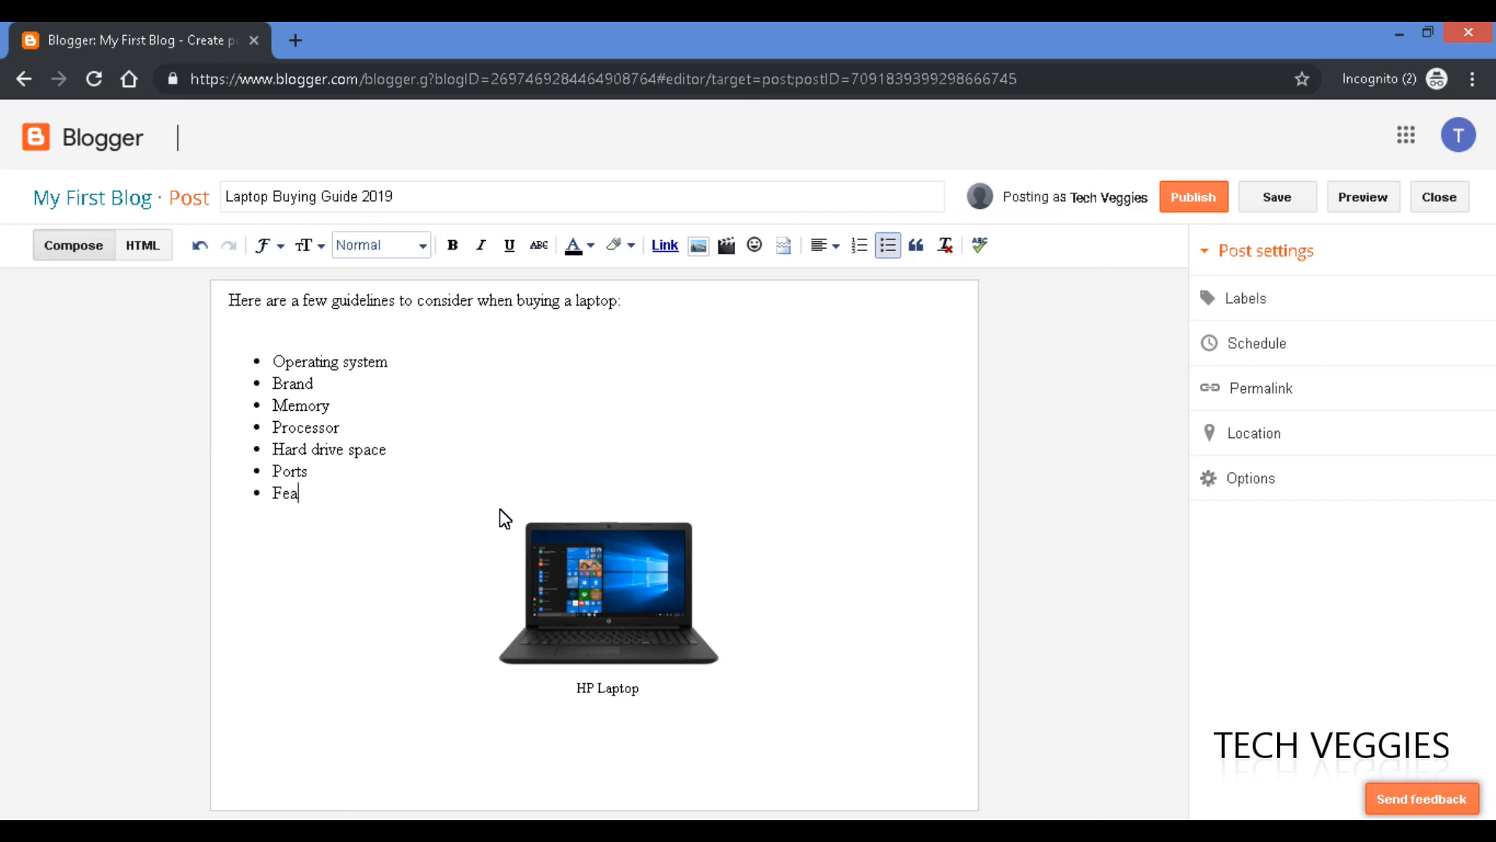
# Align the laptop image left instead of centred.
pyautogui.click(625, 619)
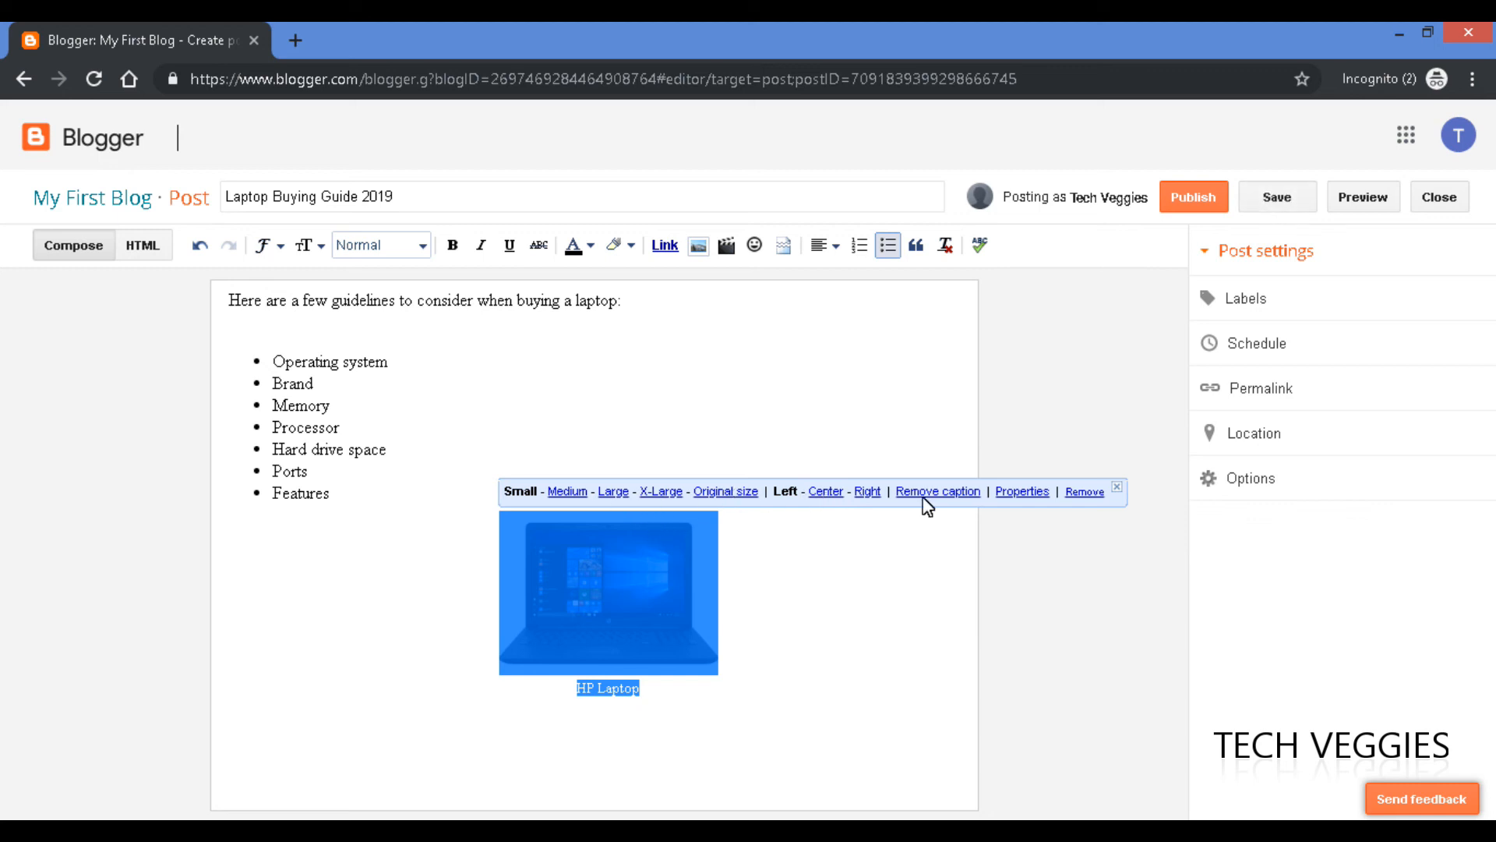
pyautogui.click(828, 491)
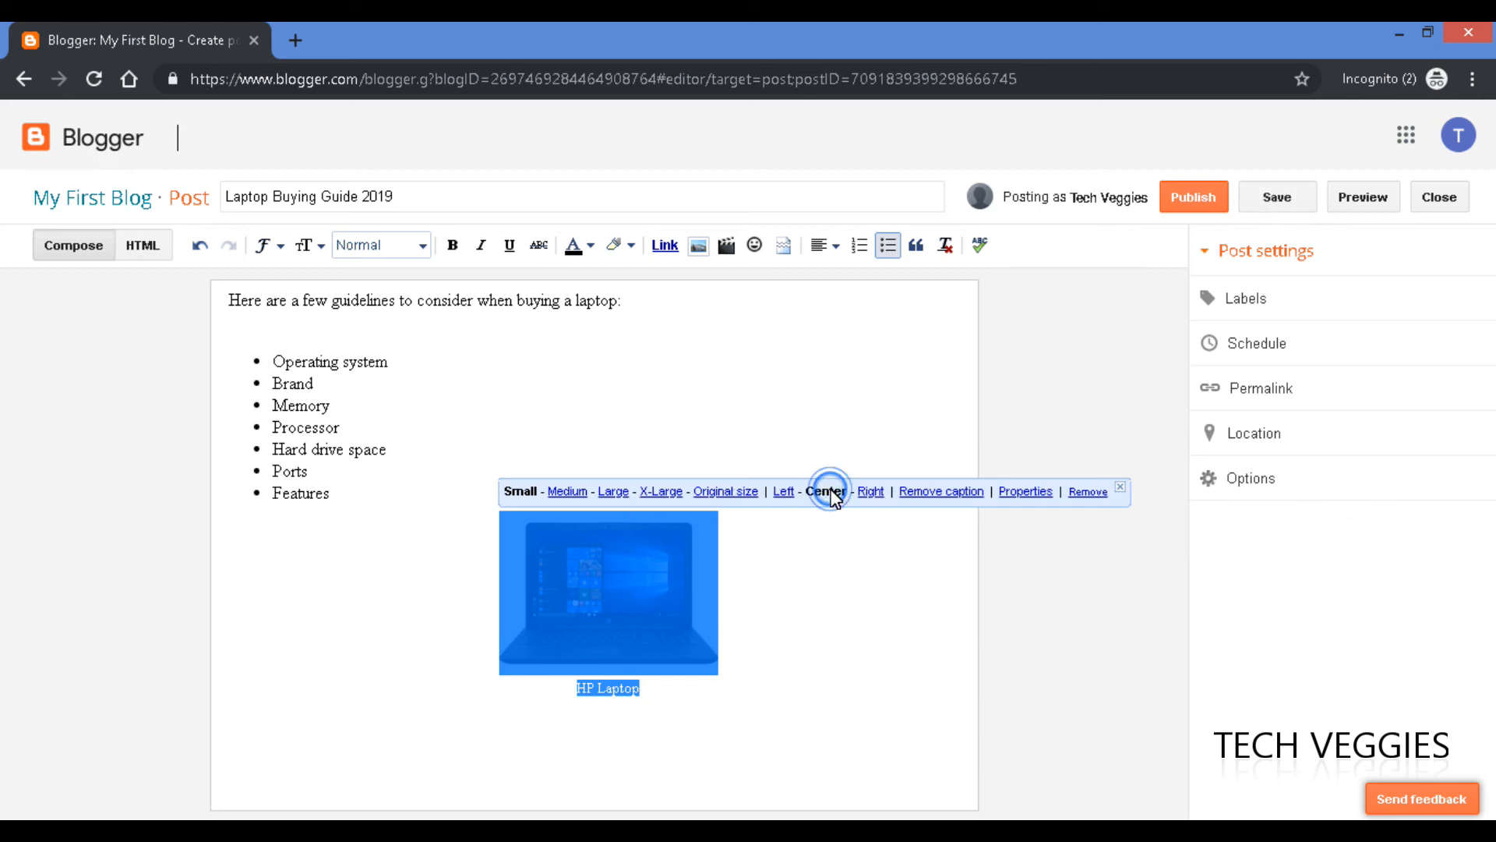
pyautogui.click(785, 491)
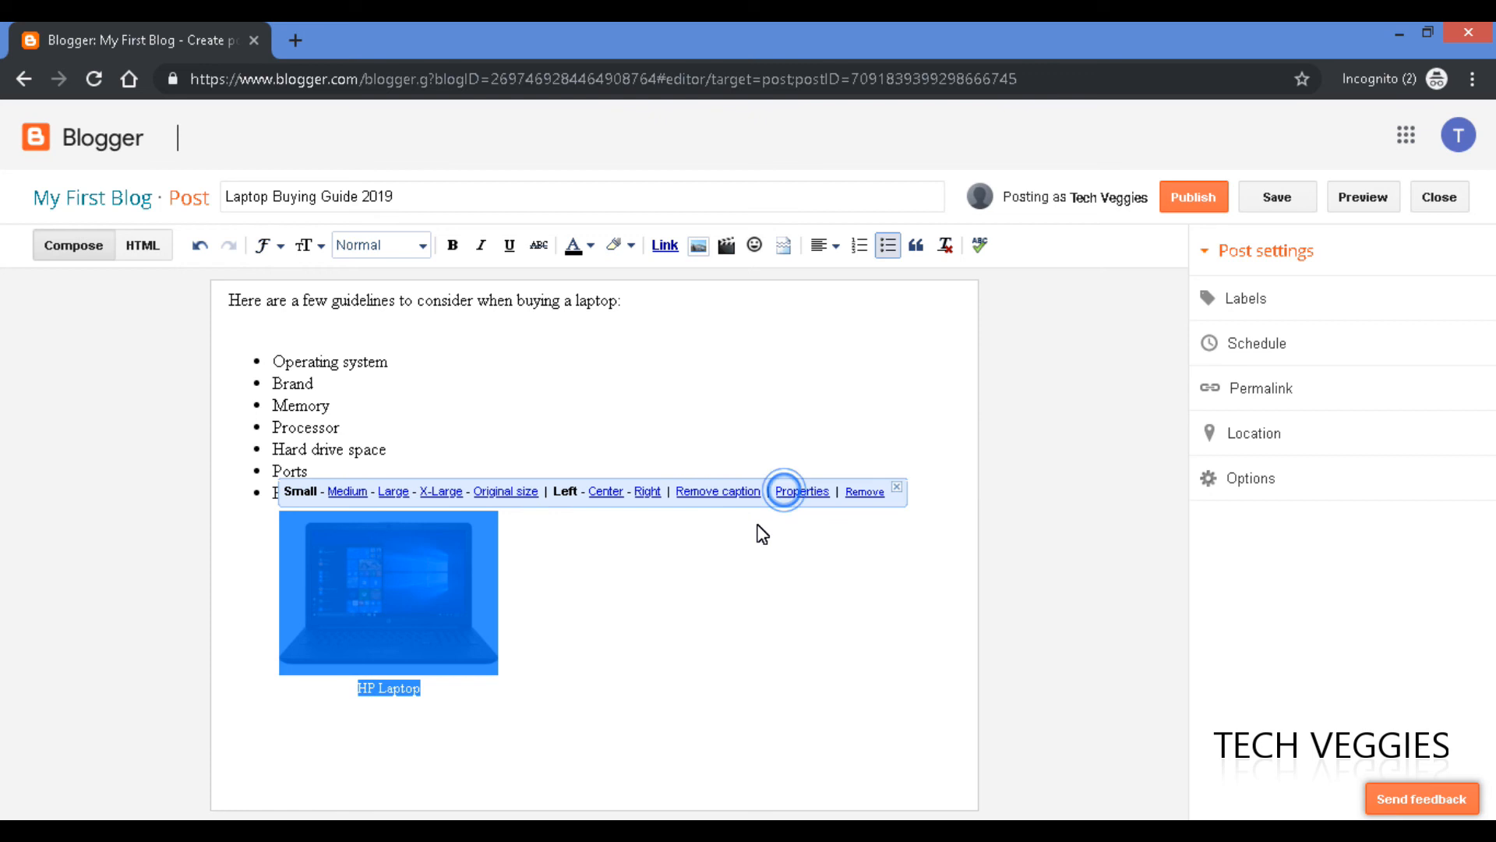
pyautogui.click(561, 578)
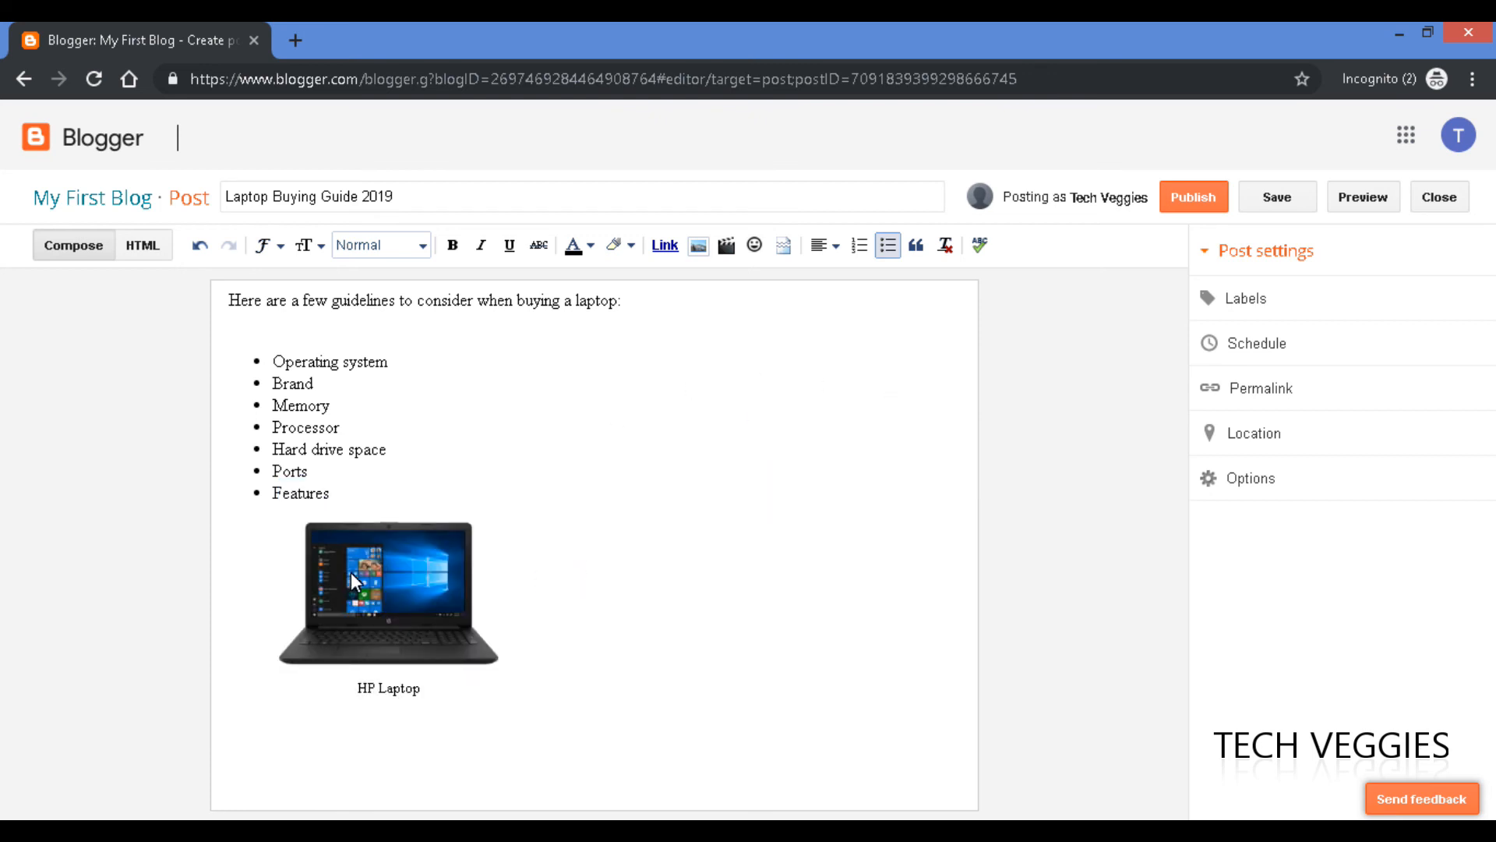
pyautogui.click(389, 562)
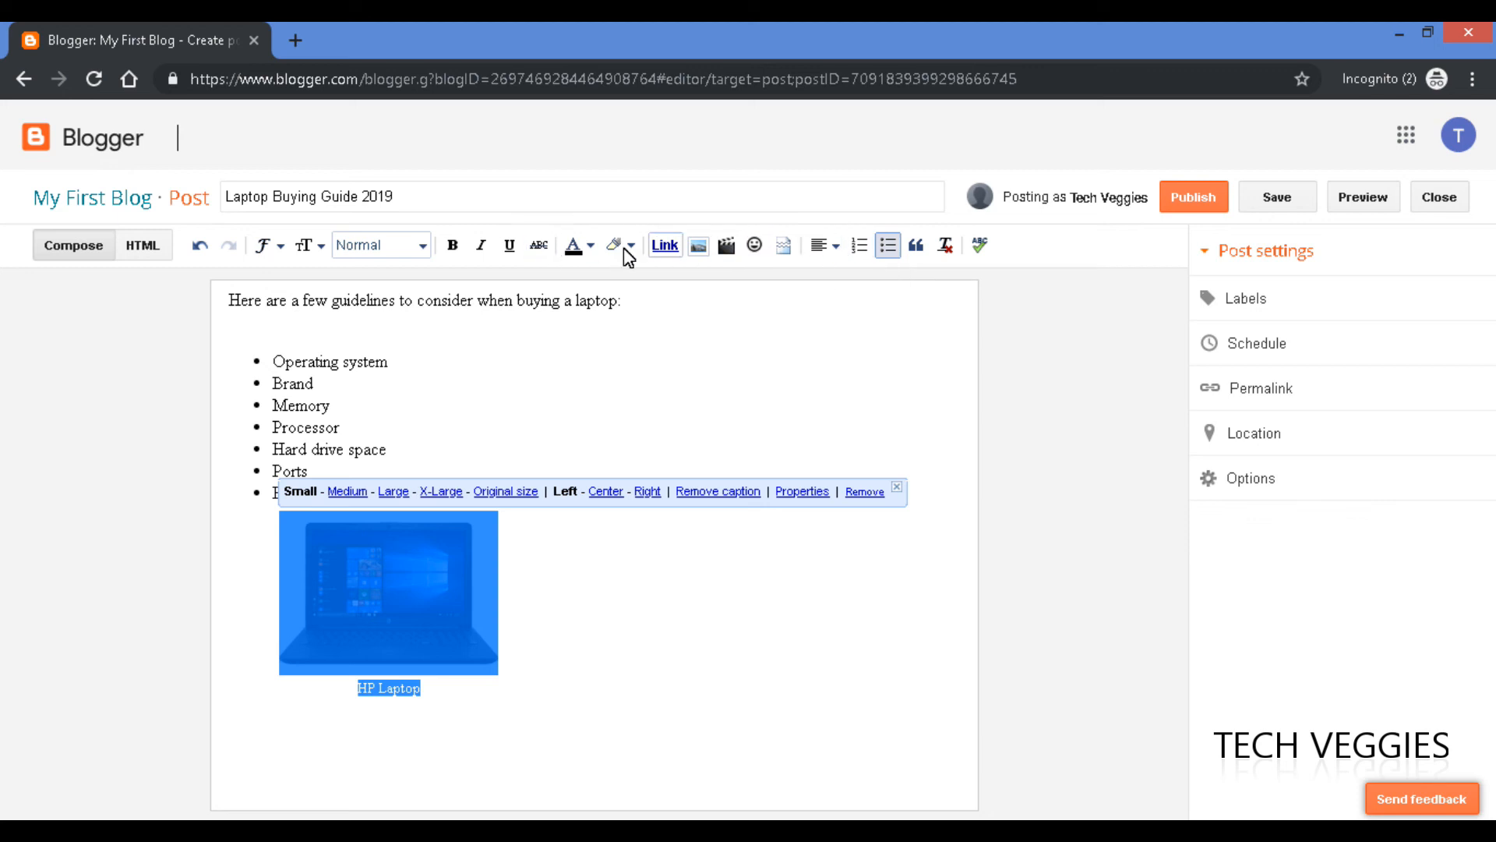
# Make the intro sentence Small and format it as a Heading.
pyautogui.click(517, 325)
pyautogui.moveTo(647, 307); pyautogui.dragTo(333, 309)
pyautogui.click(323, 312)
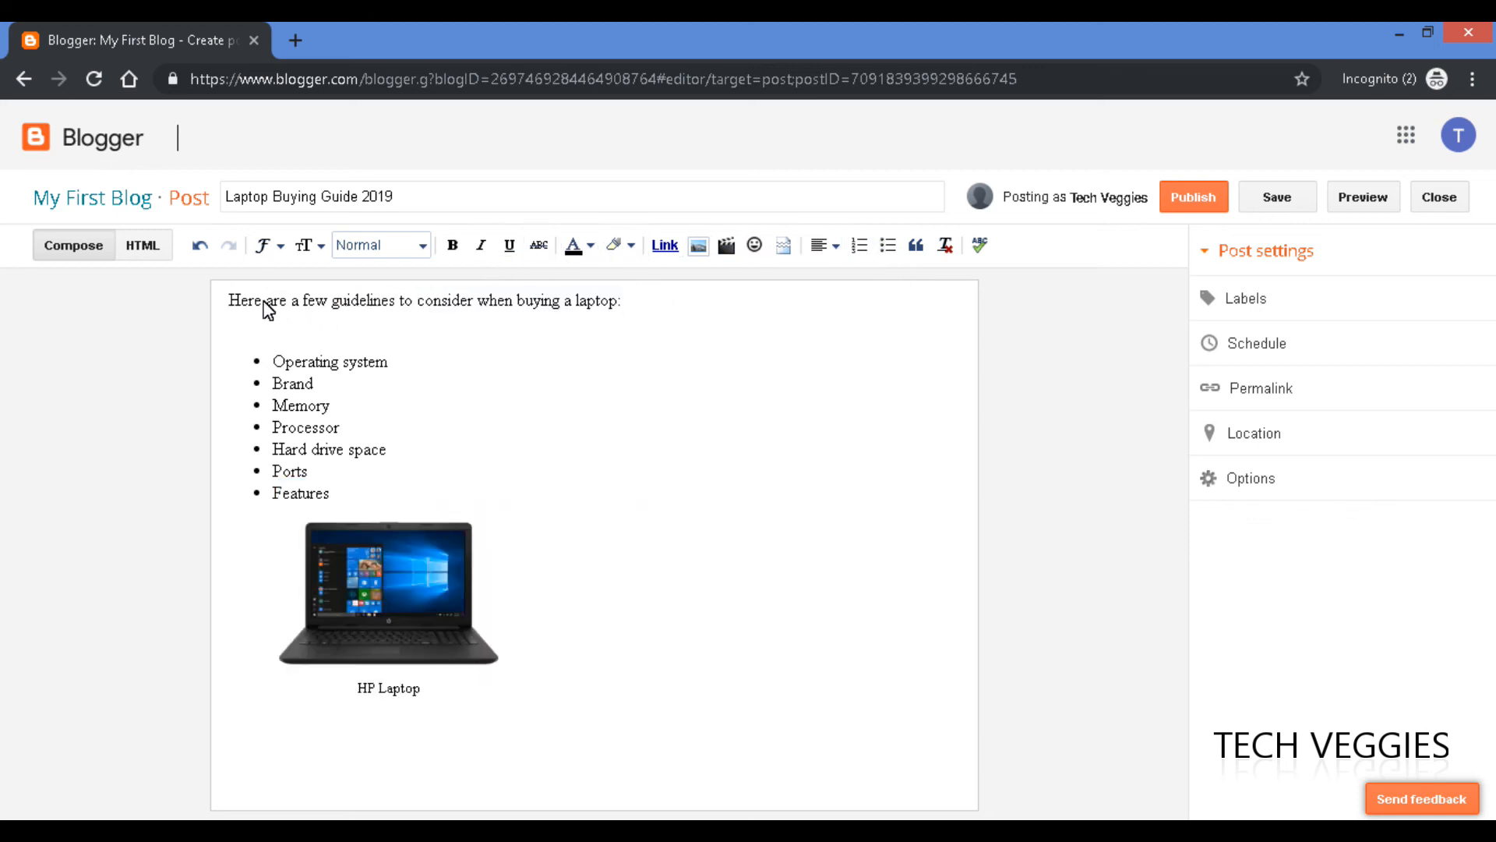
pyautogui.moveTo(231, 310); pyautogui.dragTo(638, 312)
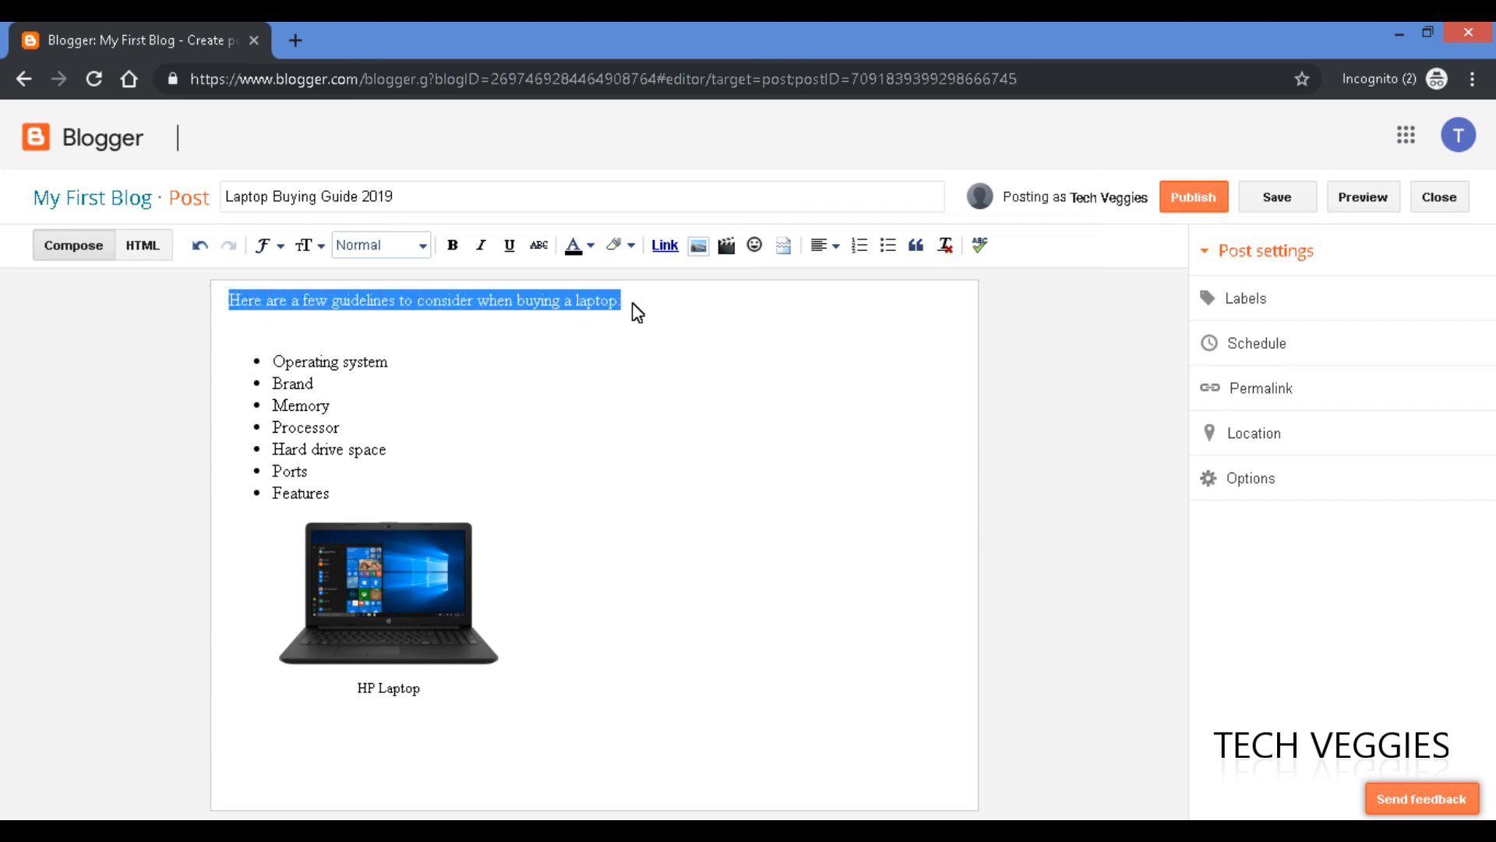
pyautogui.click(320, 248)
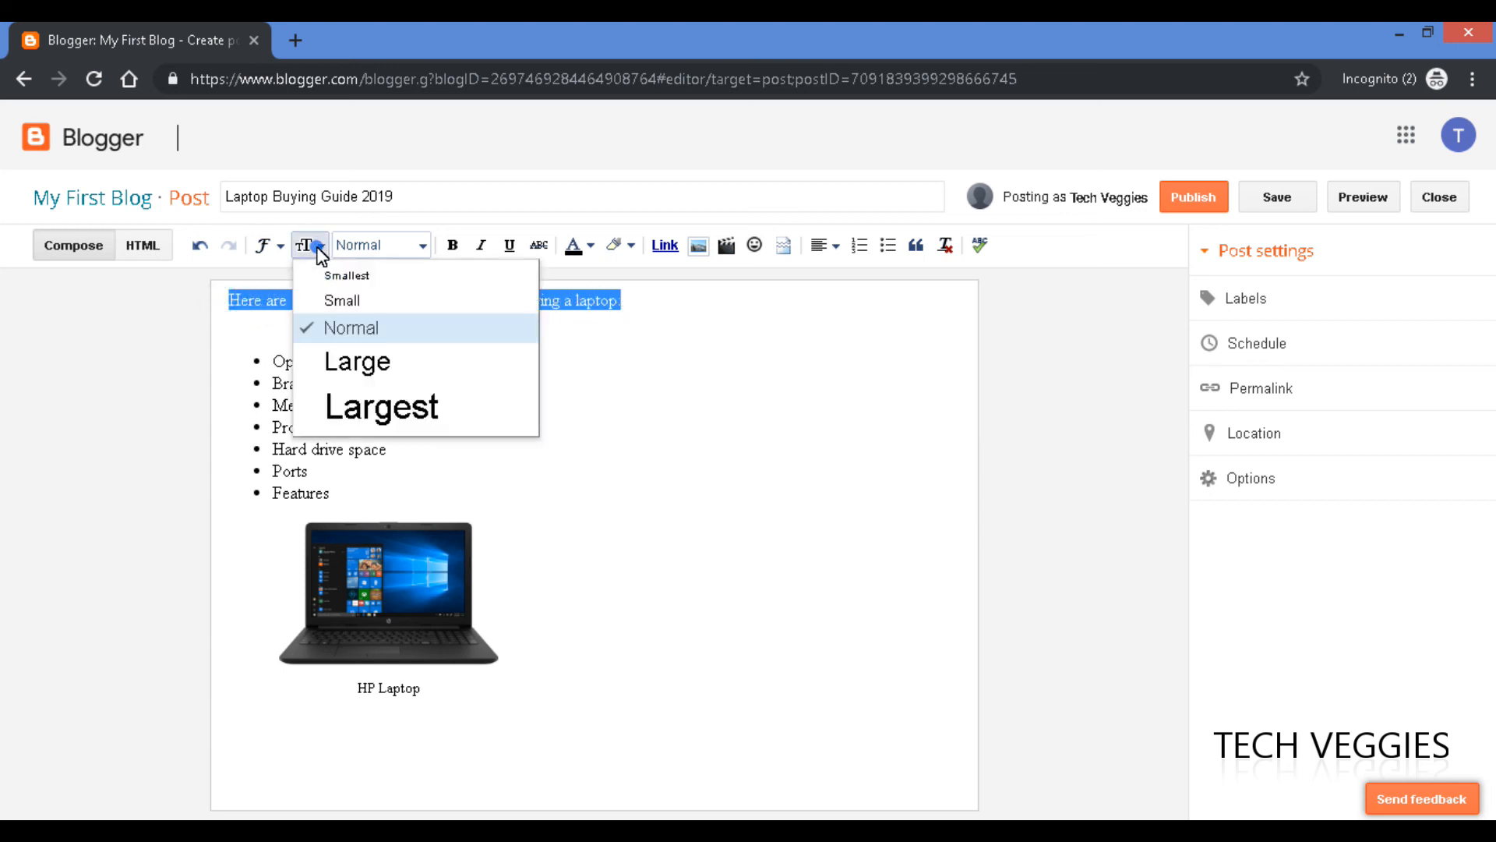
pyautogui.click(352, 303)
pyautogui.click(422, 246)
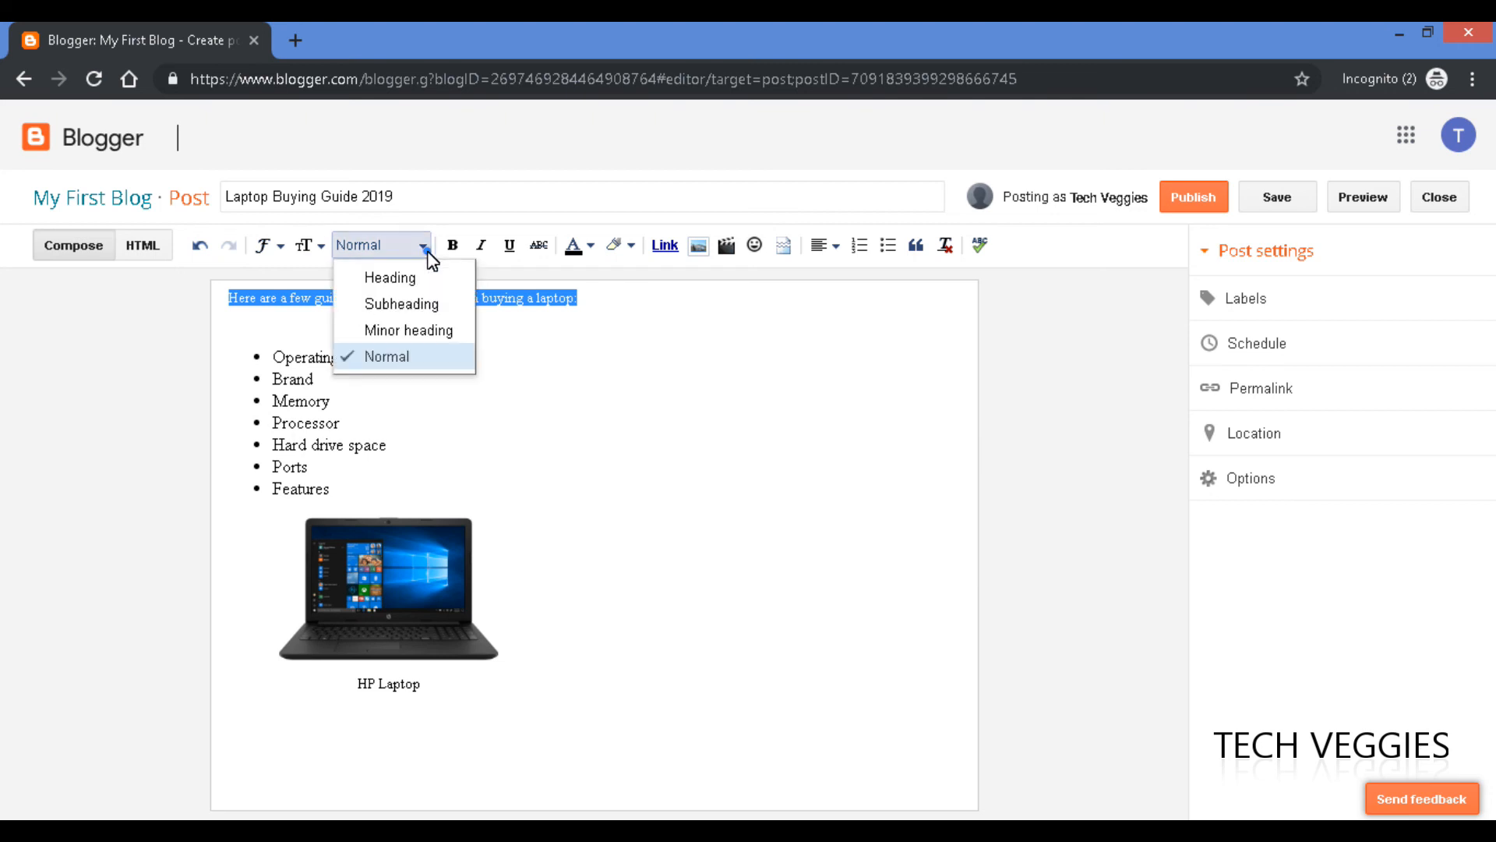
pyautogui.click(396, 280)
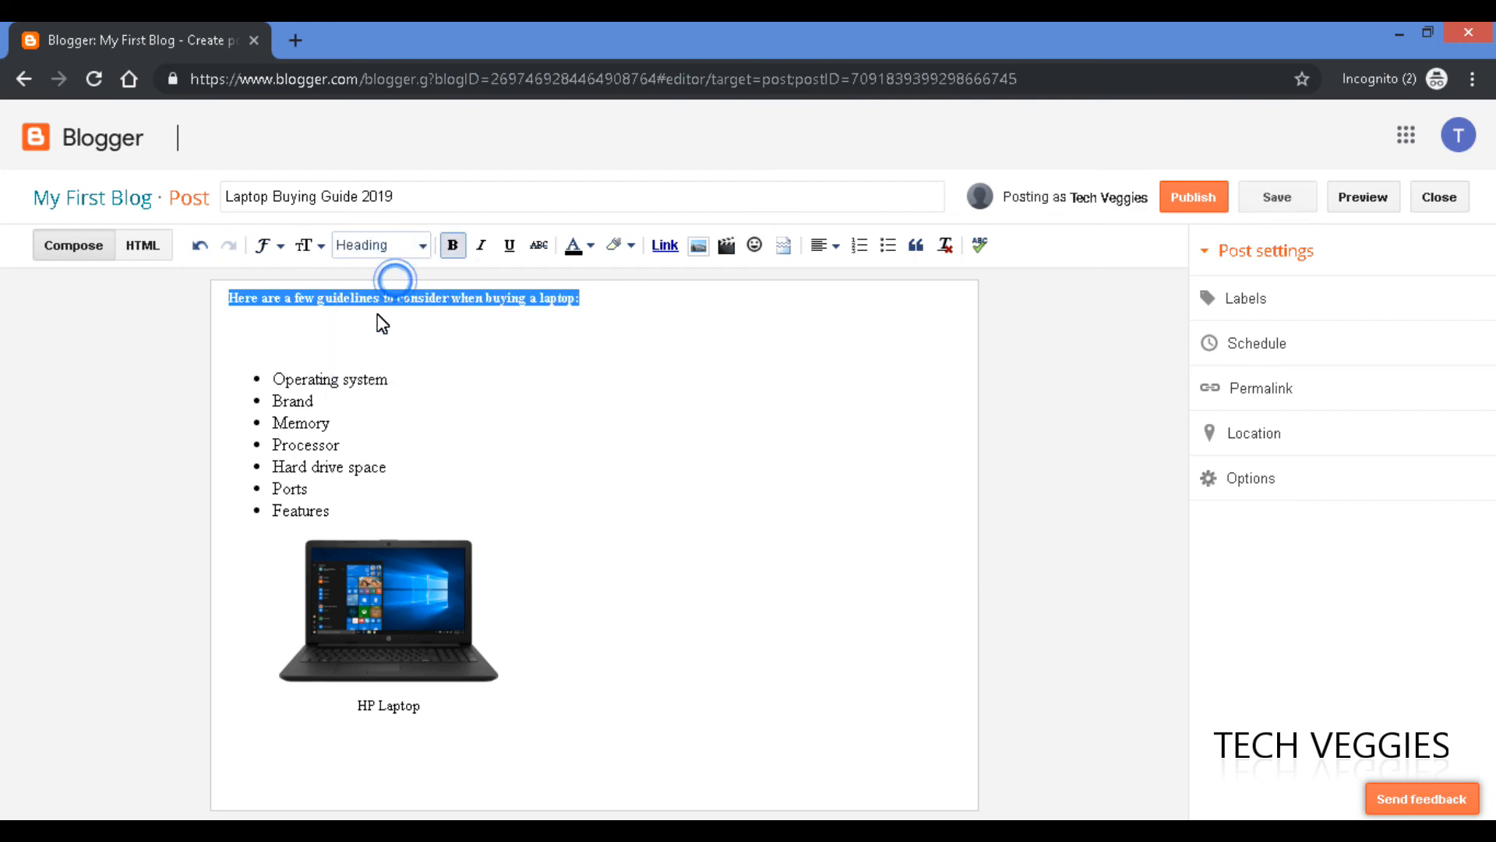
# Remove the empty line between the heading and the bullet list.
pyautogui.click(374, 318)
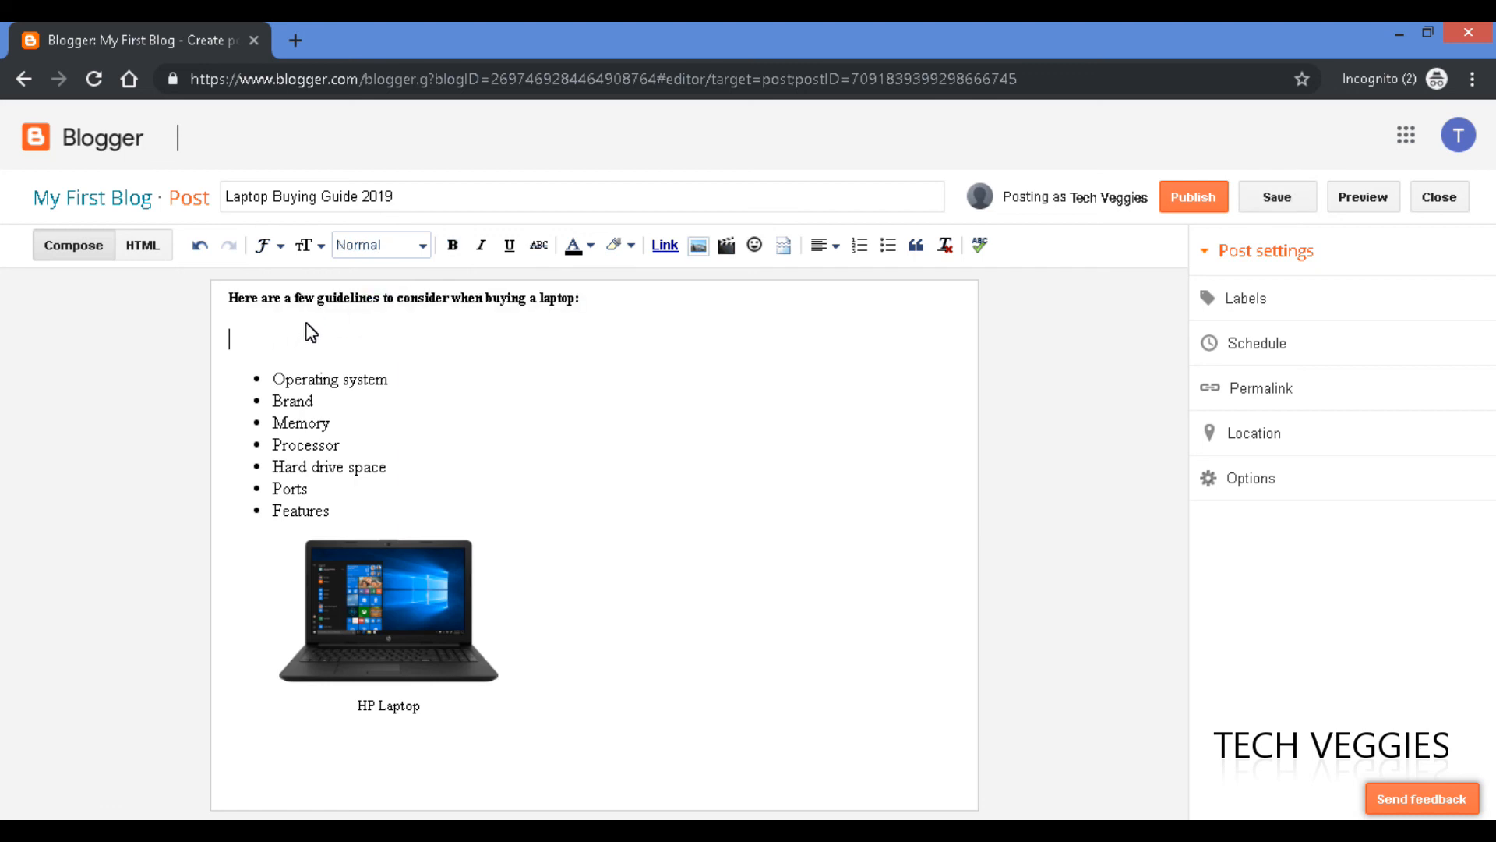
pyautogui.press('BackSpace')
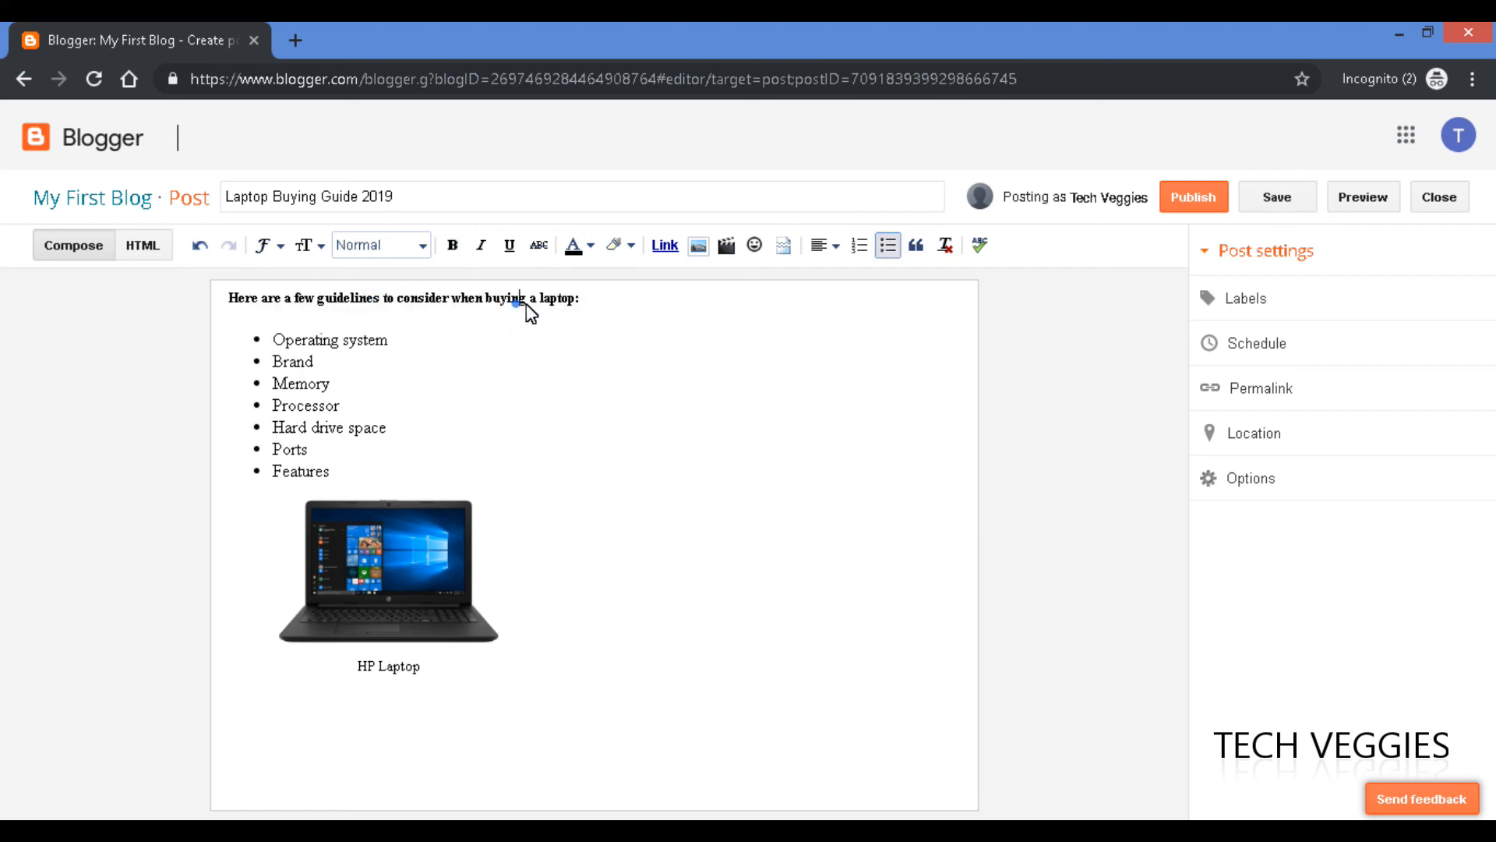
pyautogui.click(514, 304)
pyautogui.moveTo(588, 312); pyautogui.dragTo(117, 307)
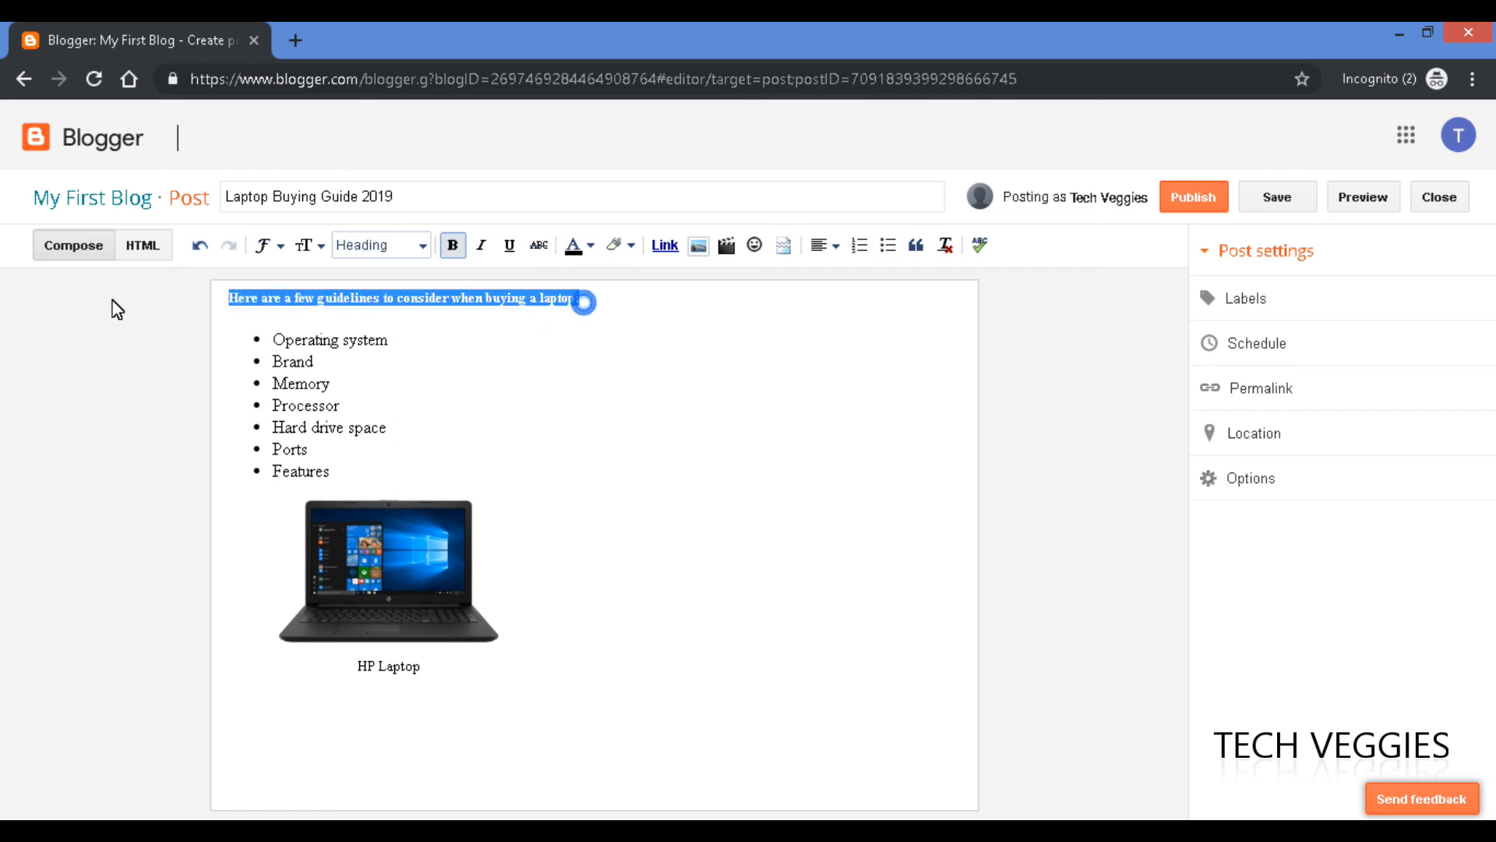
pyautogui.click(307, 320)
# Set the bullet list text to Small and place the caret after Features.
pyautogui.click(331, 471)
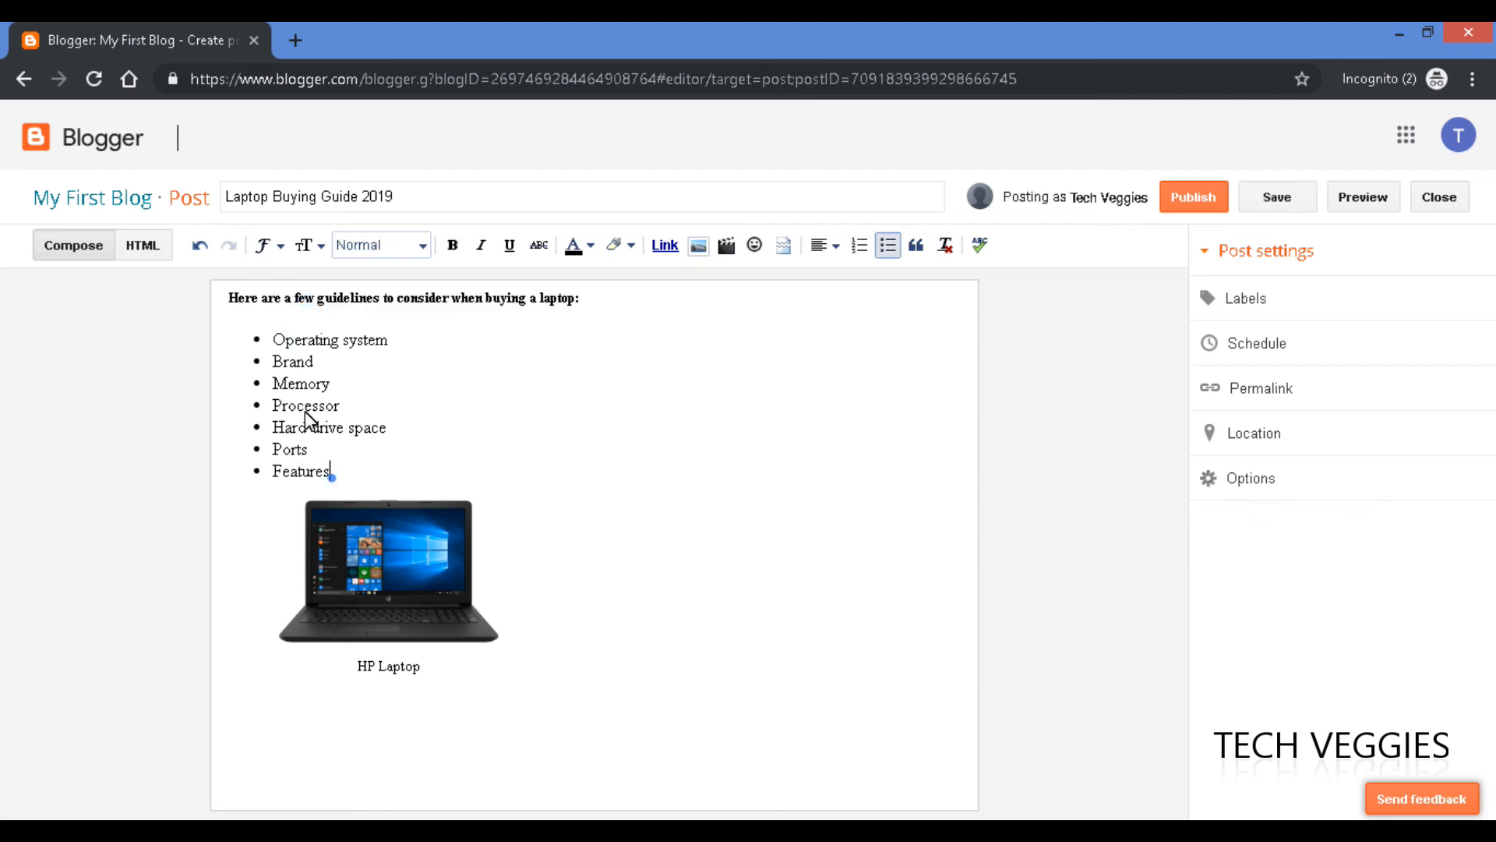
pyautogui.moveTo(331, 471); pyautogui.dragTo(279, 340)
pyautogui.click(322, 247)
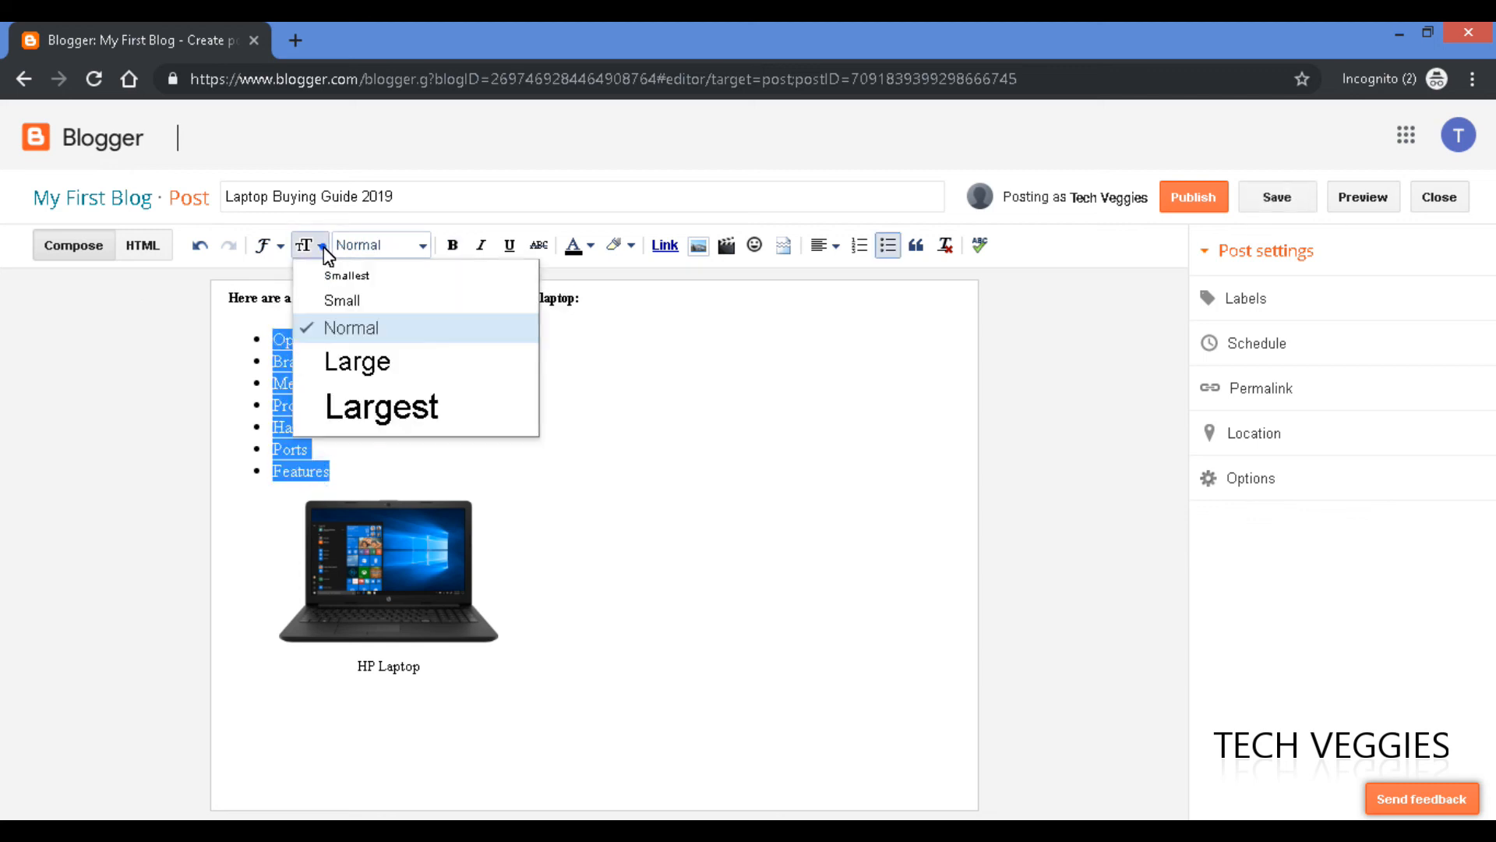
pyautogui.click(341, 300)
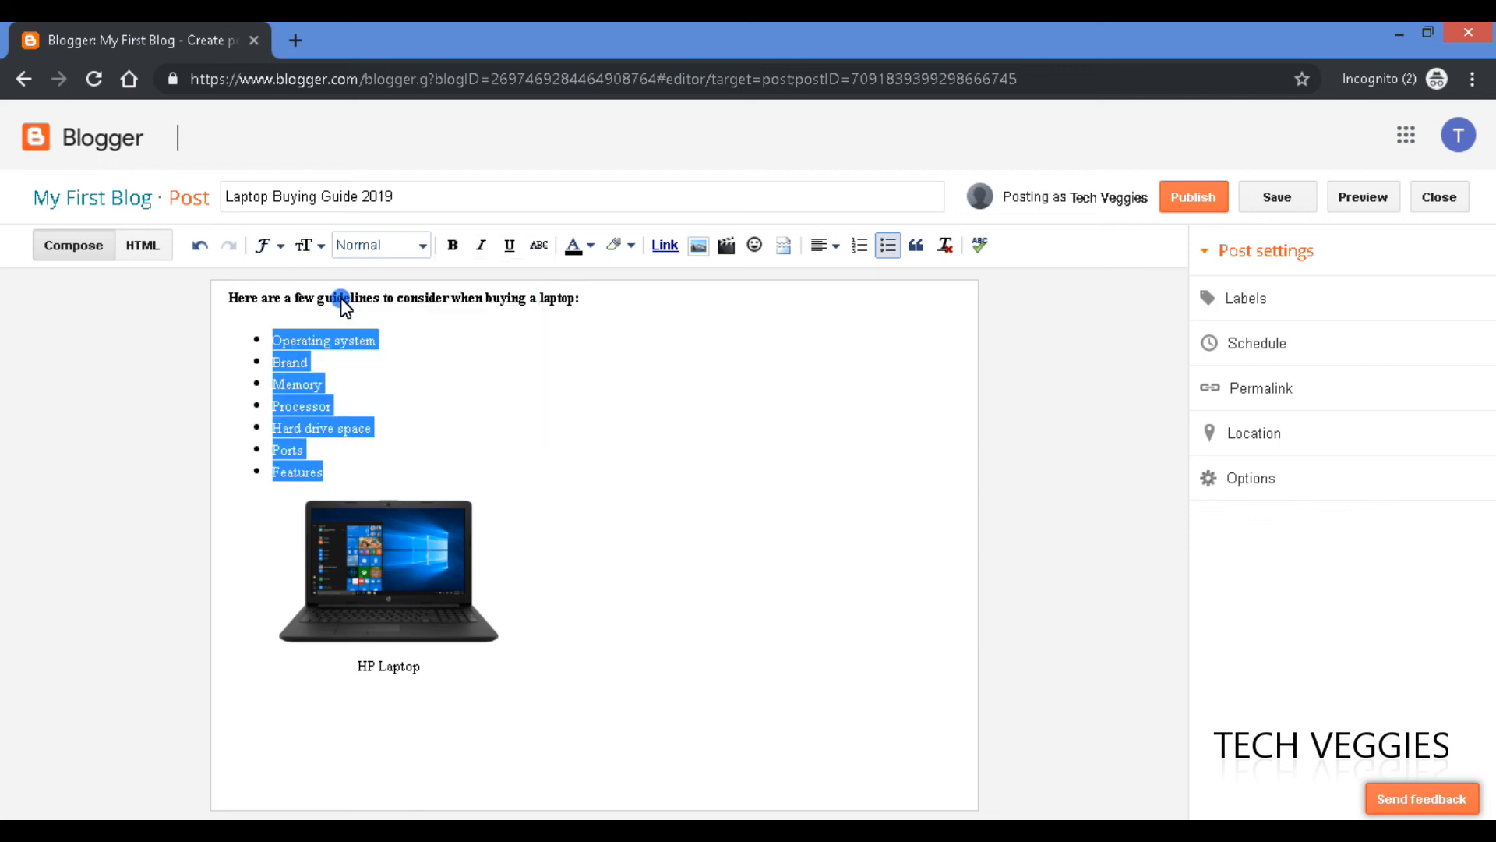
pyautogui.click(345, 383)
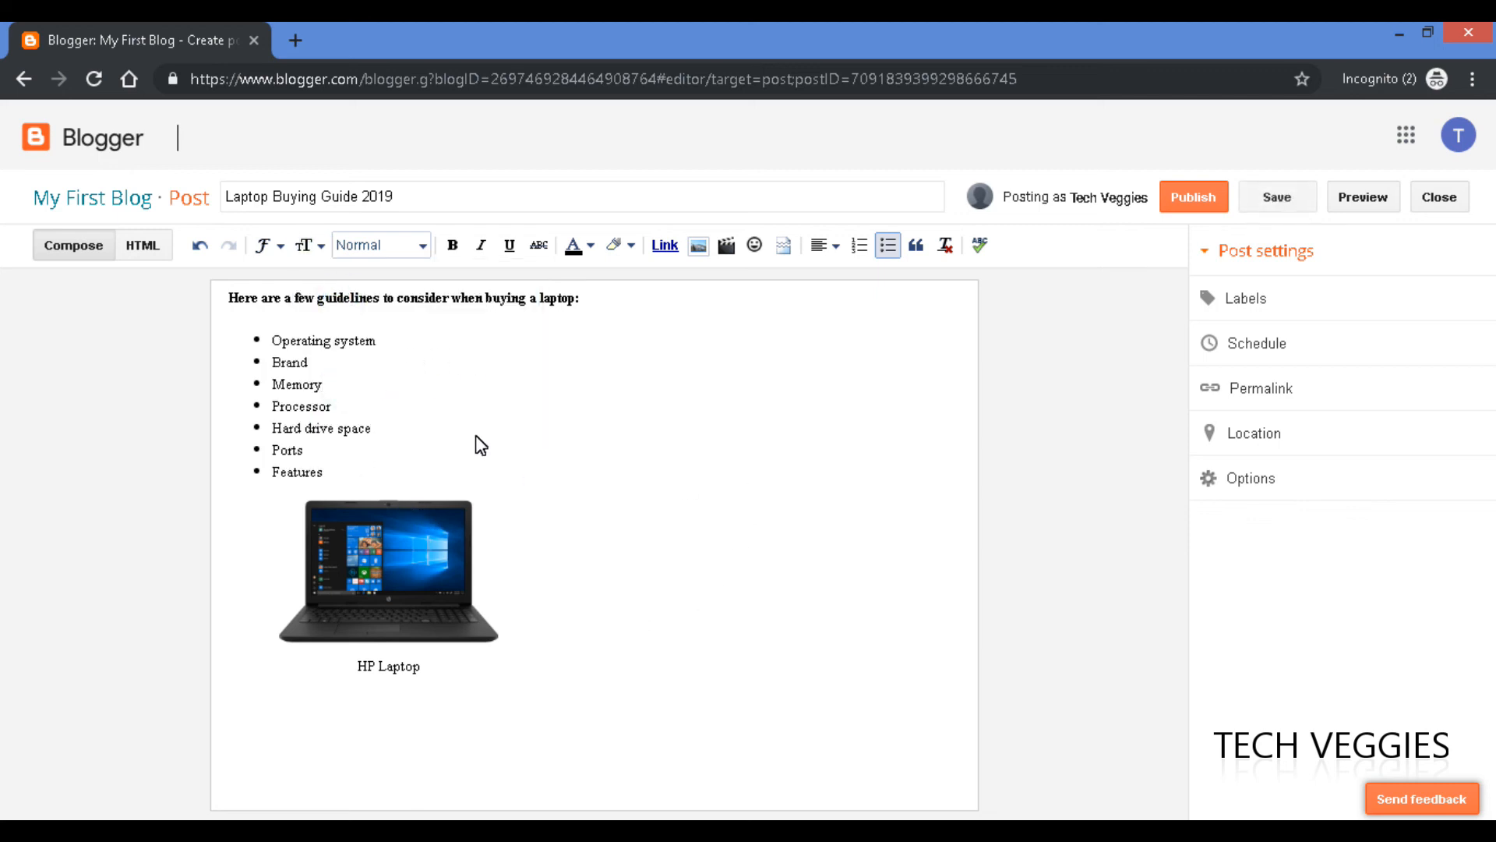
pyautogui.click(617, 502)
# Upload Tablet1.jpg from Downloads through Add Images and insert it into the post.
pyautogui.click(699, 246)
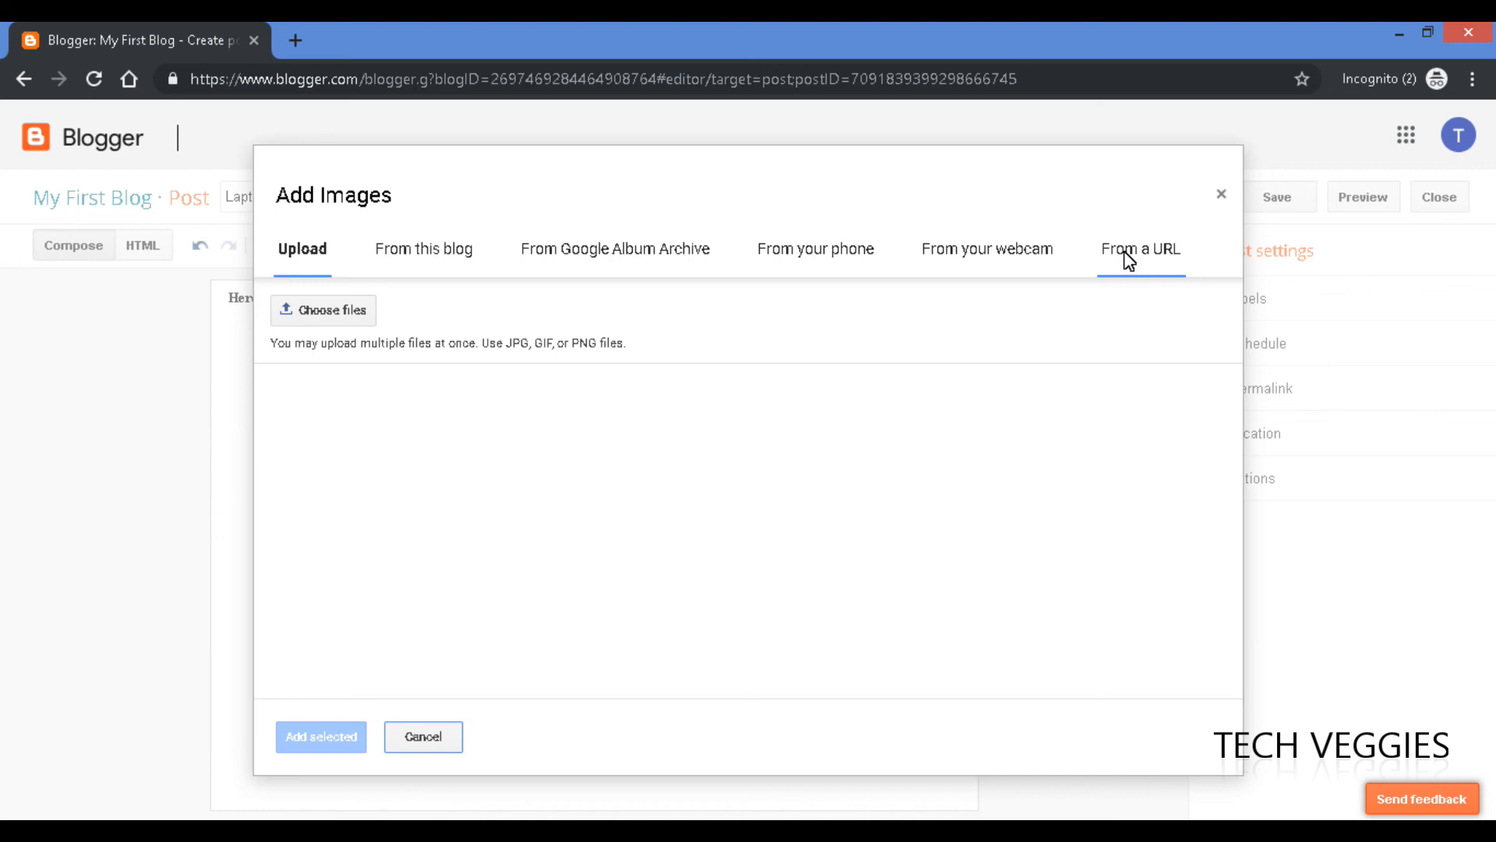
pyautogui.click(336, 316)
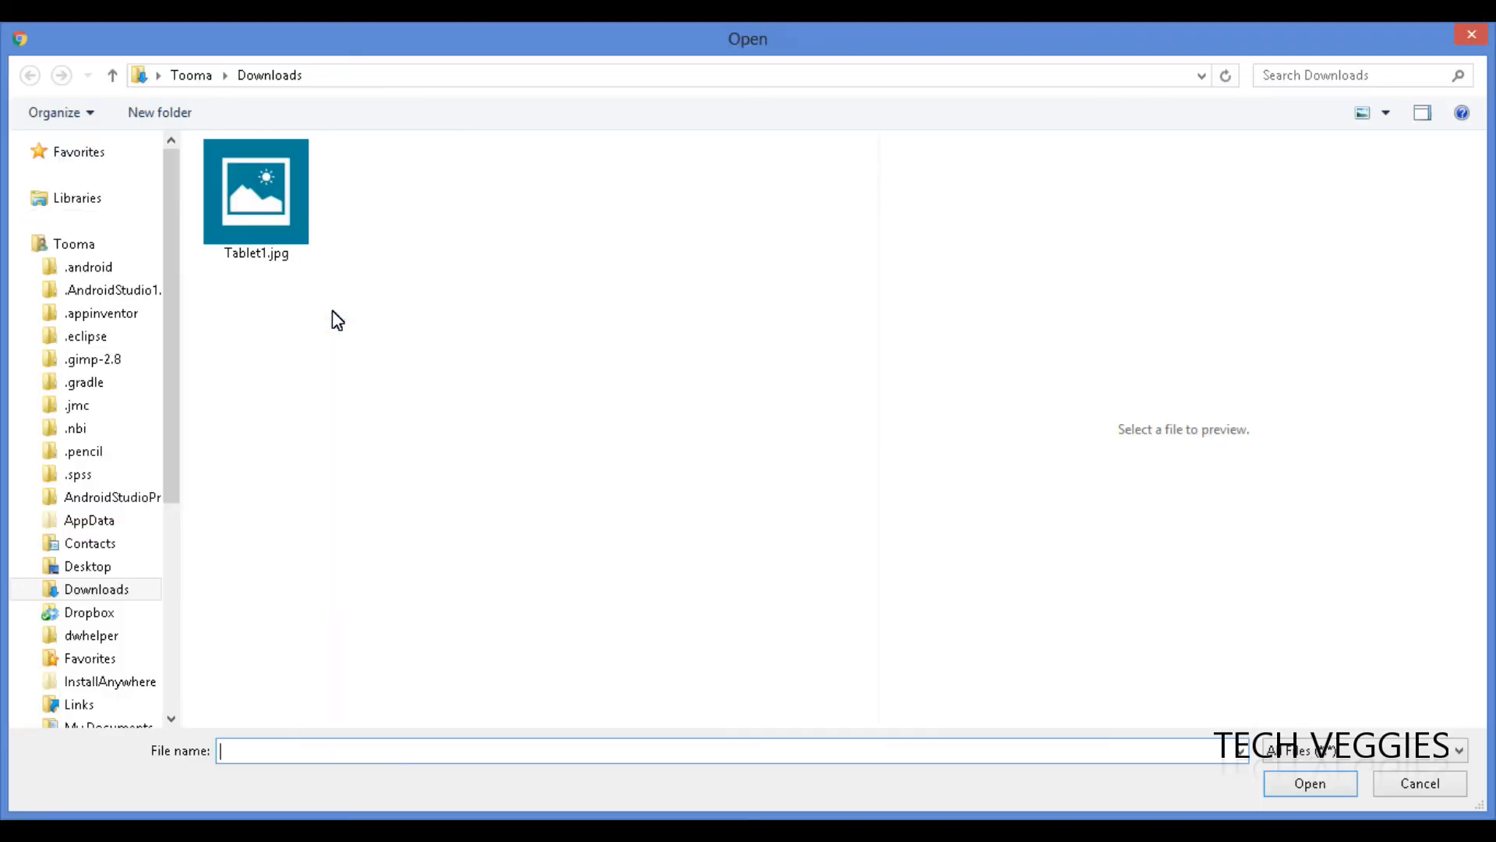
pyautogui.click(265, 222)
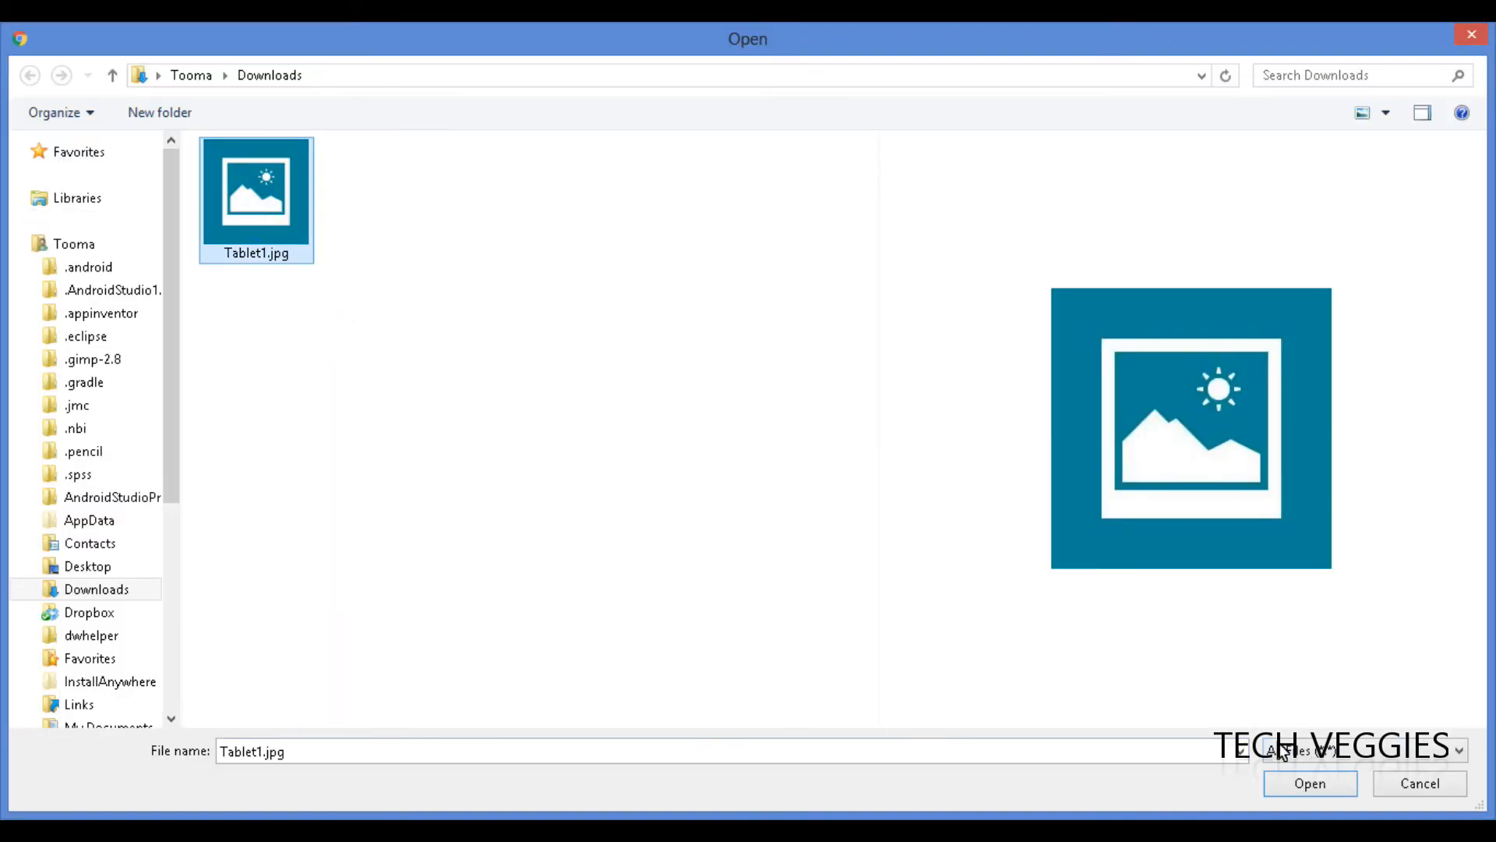
pyautogui.click(1300, 784)
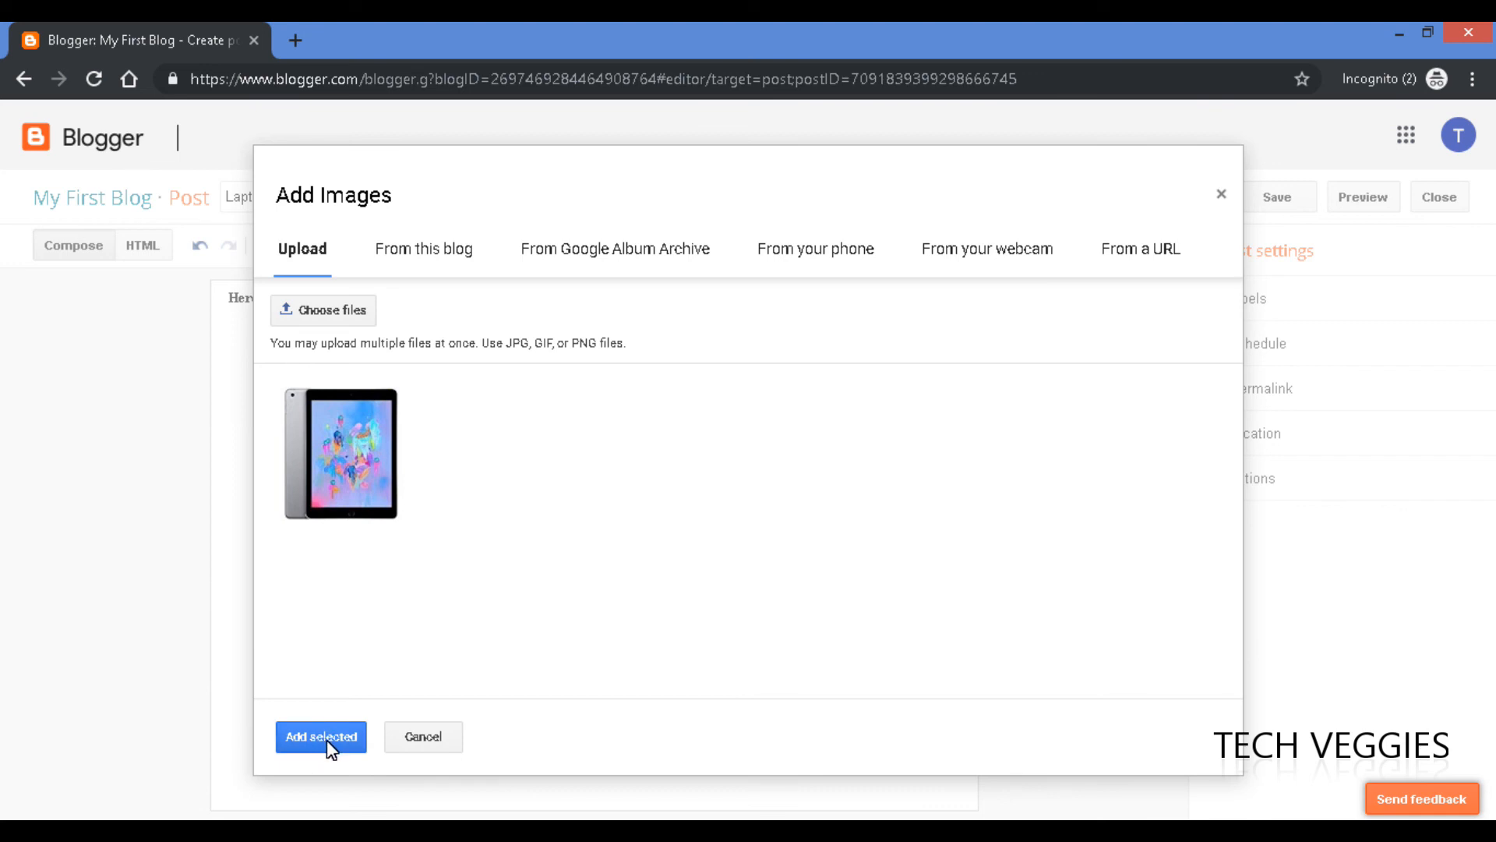
pyautogui.click(325, 737)
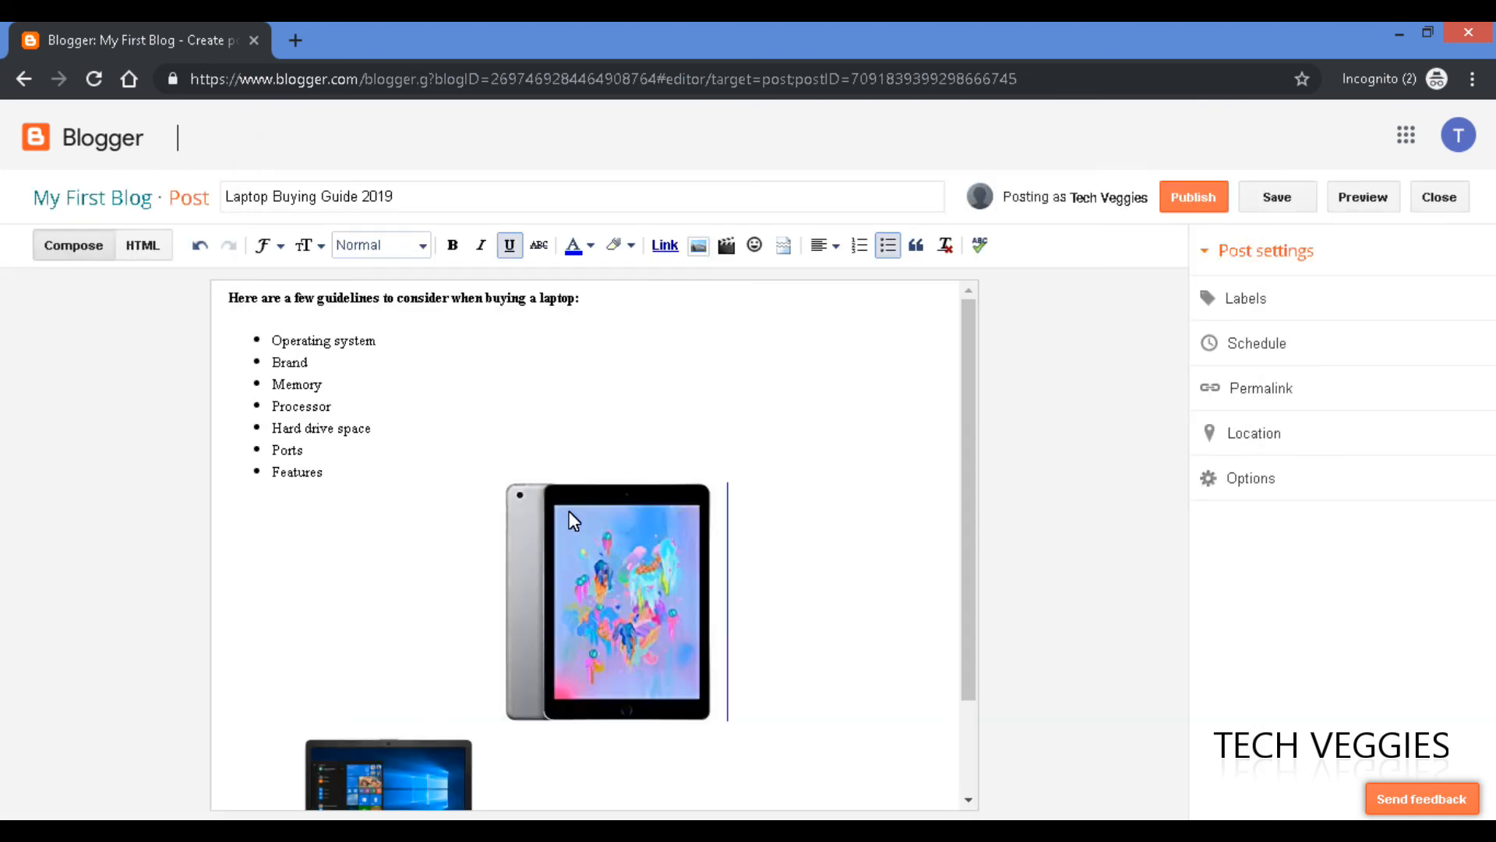
# Delete the tablet picture so only the captioned HP laptop image remains below the list.
pyautogui.scroll(-3, 545, 586)
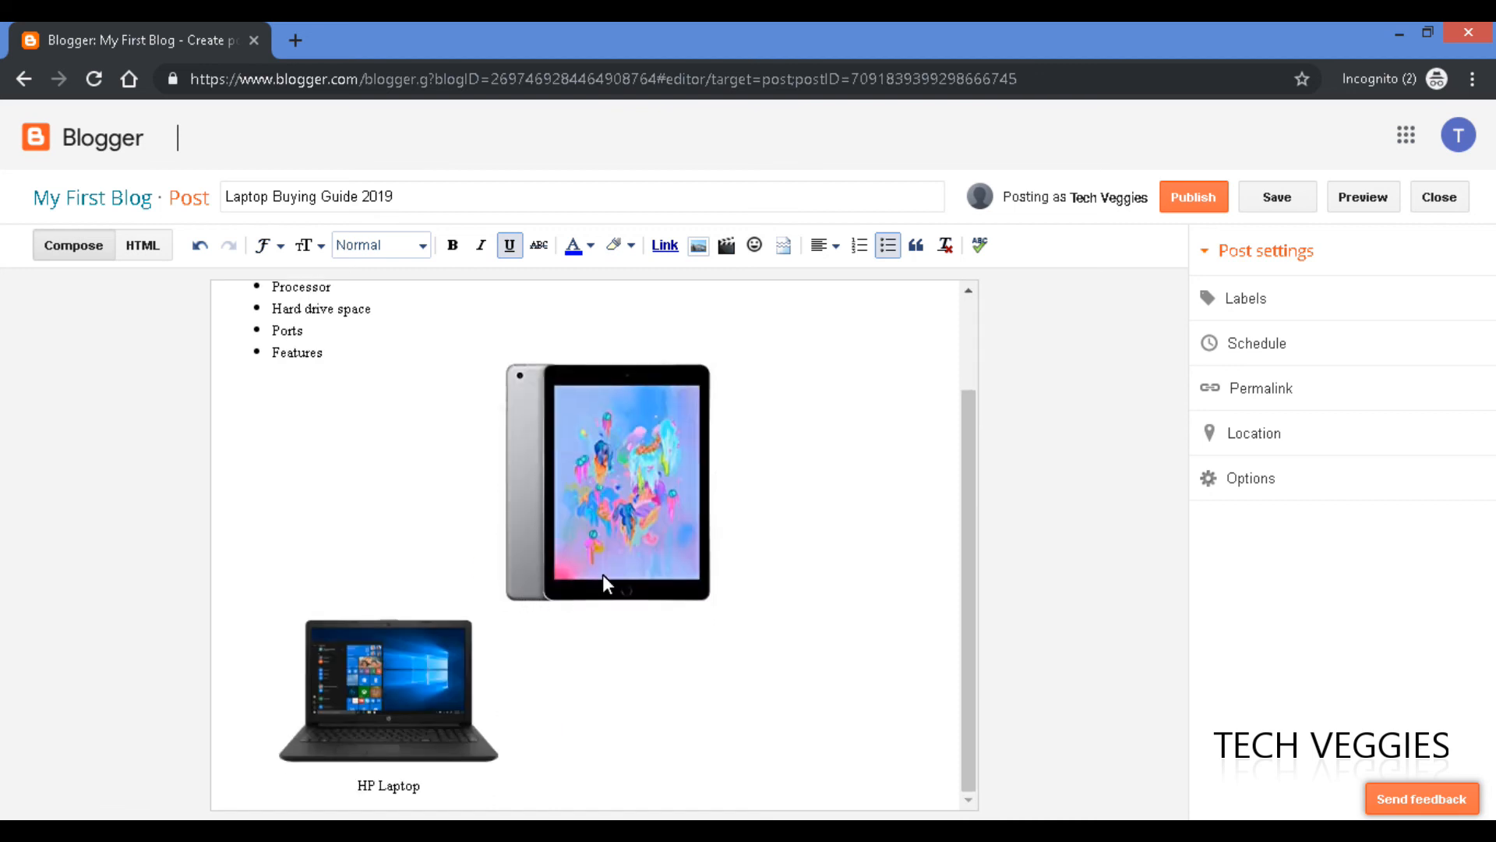
pyautogui.click(517, 518)
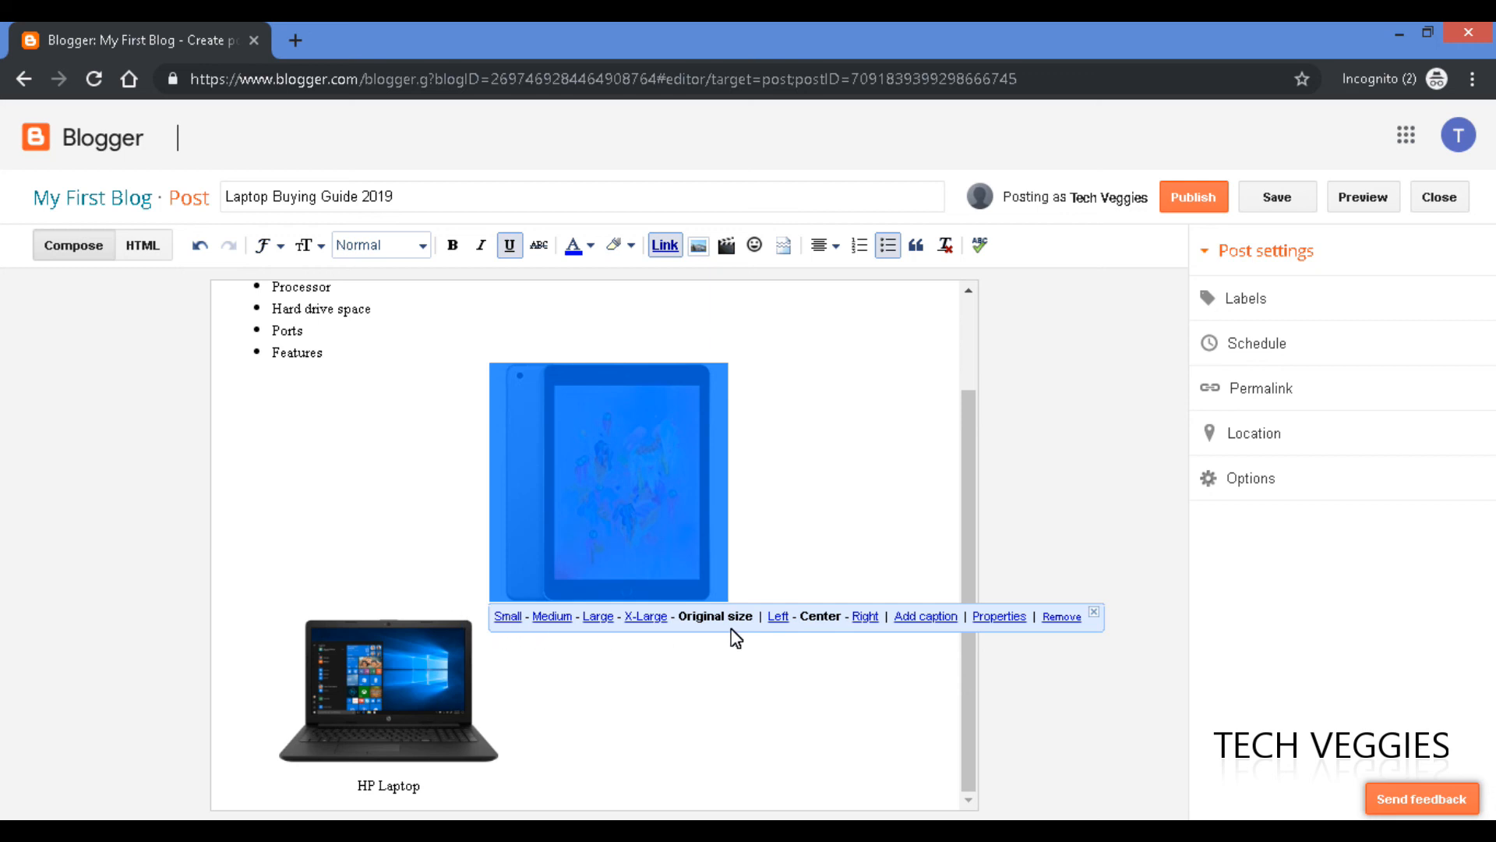
pyautogui.click(1061, 617)
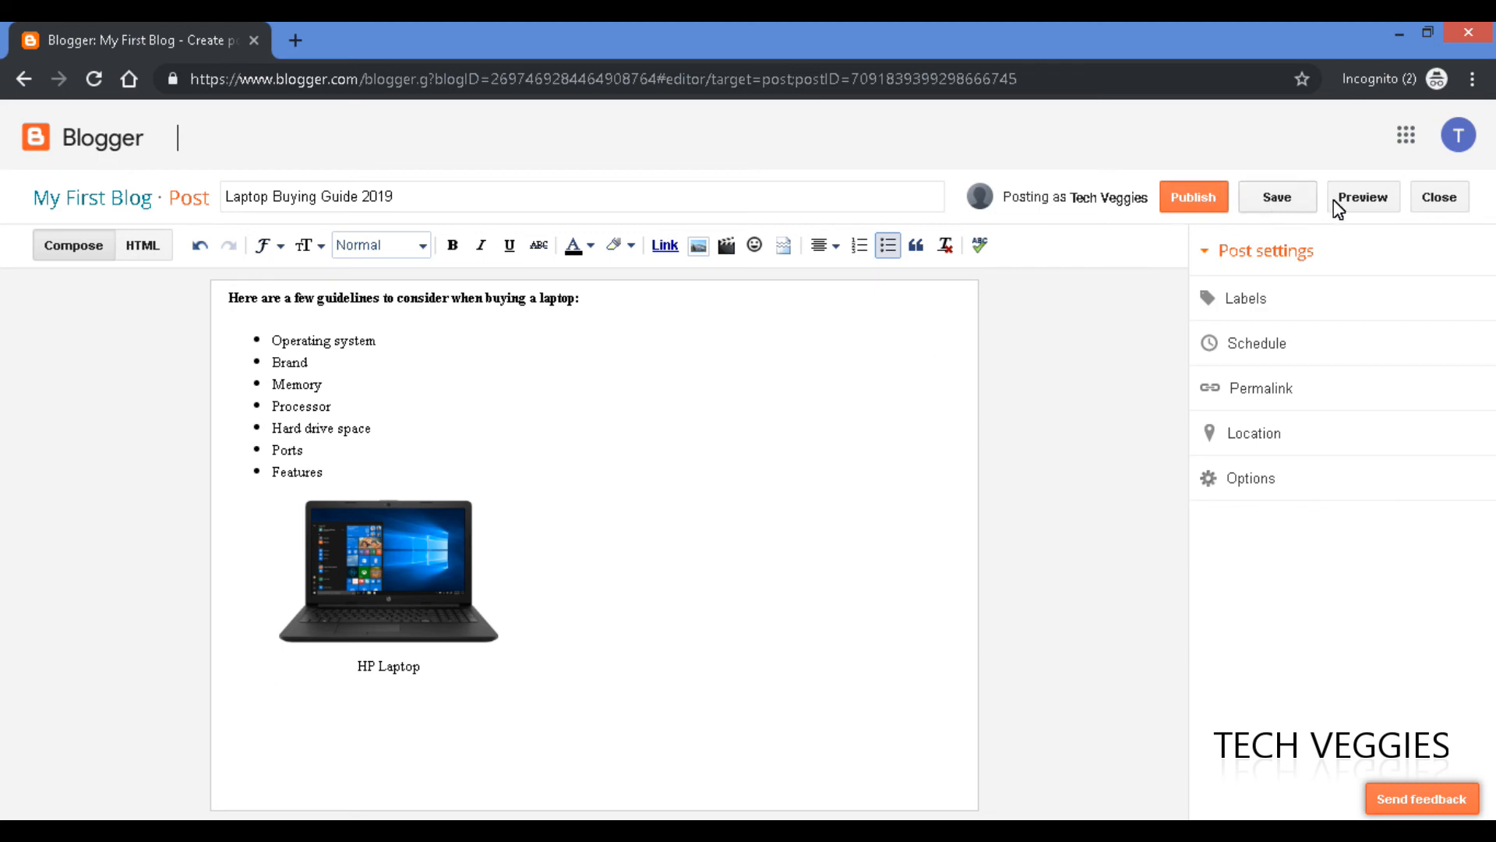
# Save the draft, look through its preview in a new tab, then return to the editor.
pyautogui.click(1275, 201)
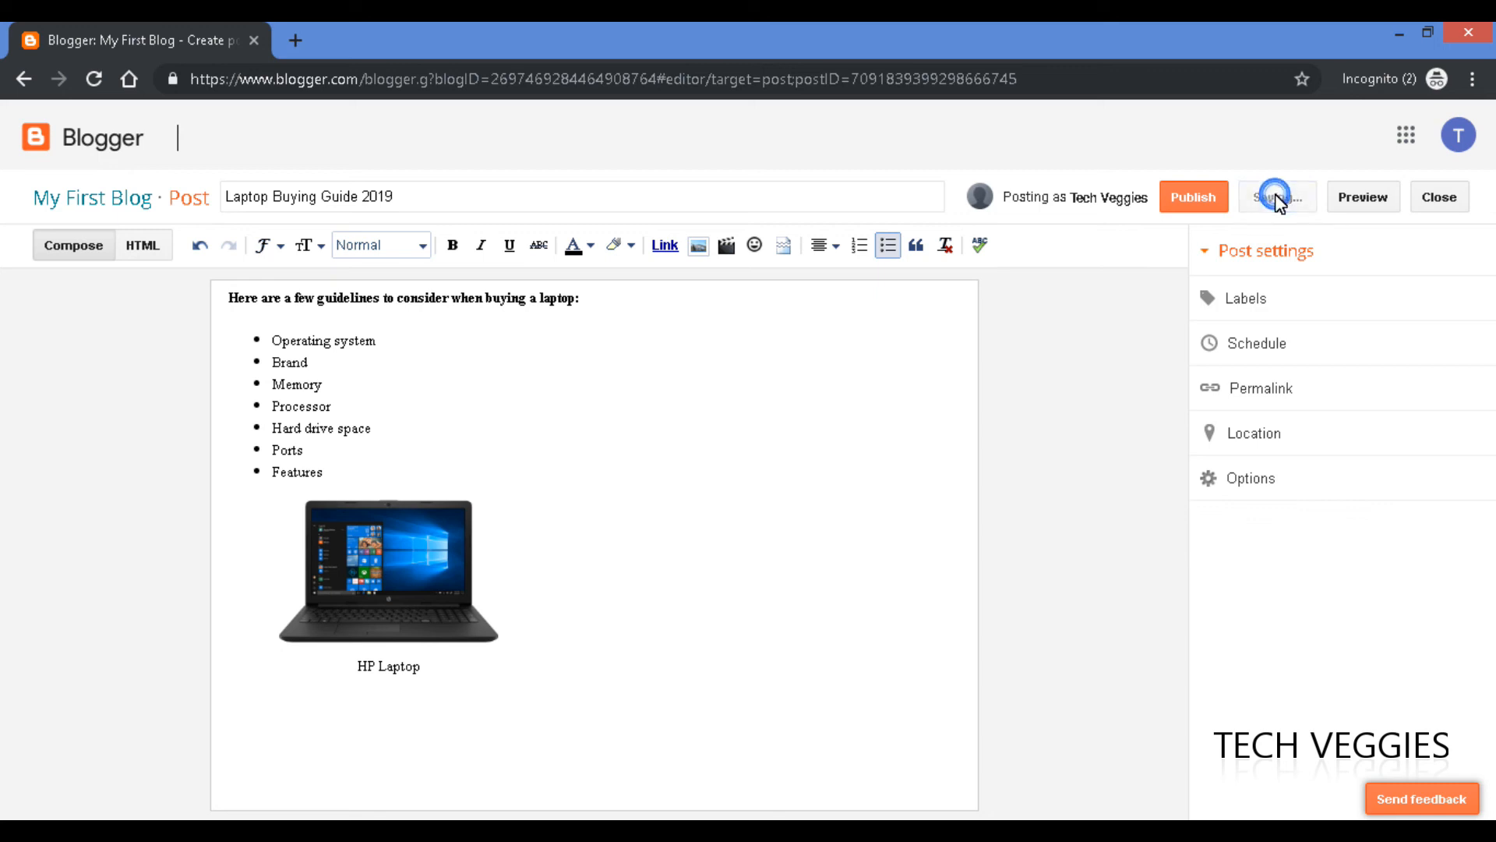
pyautogui.click(1371, 204)
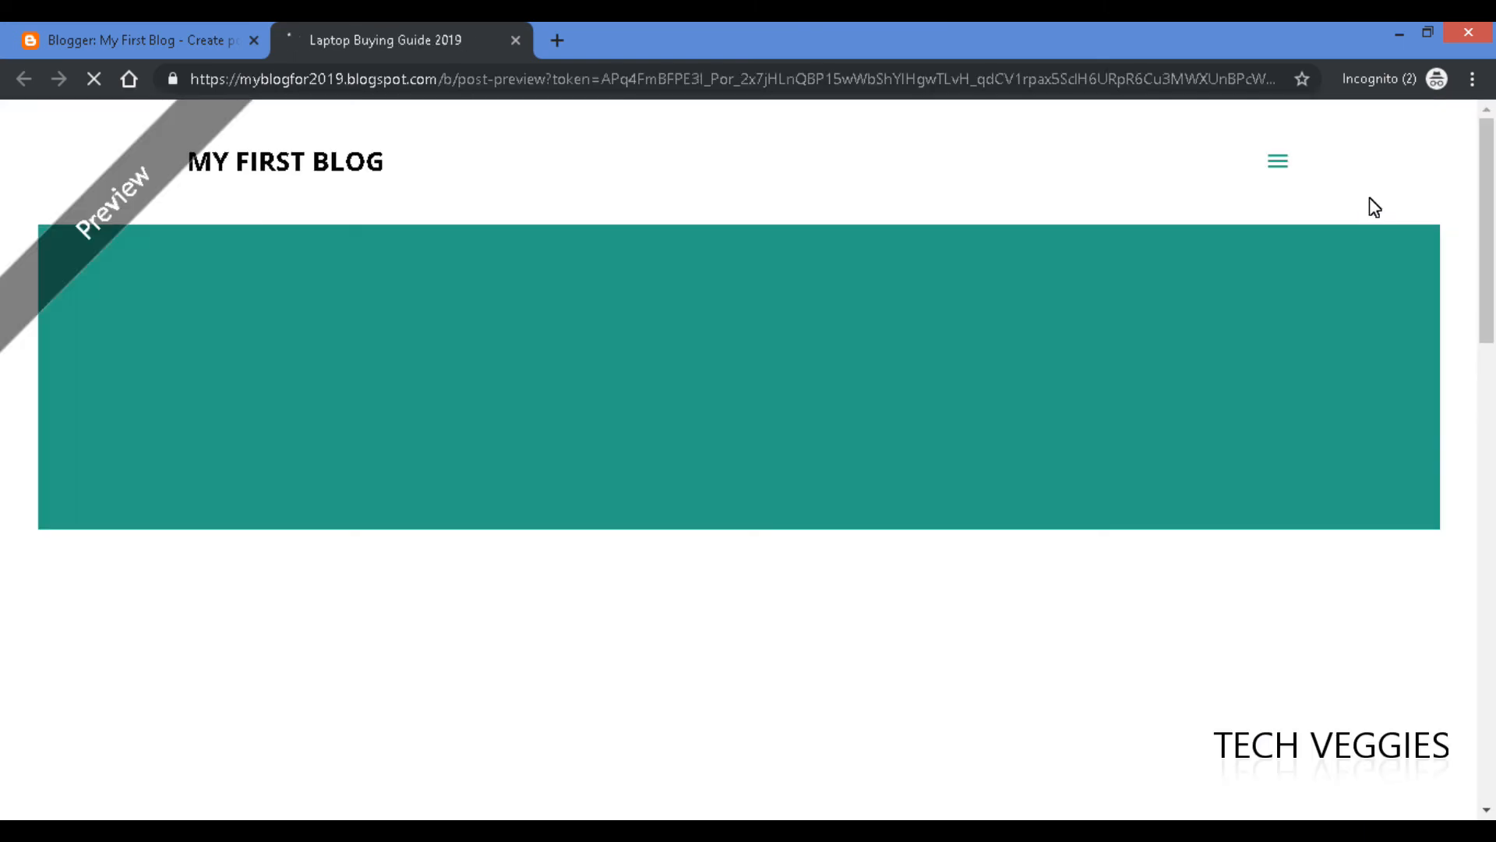
pyautogui.moveTo(1490, 289); pyautogui.dragTo(1475, 416)
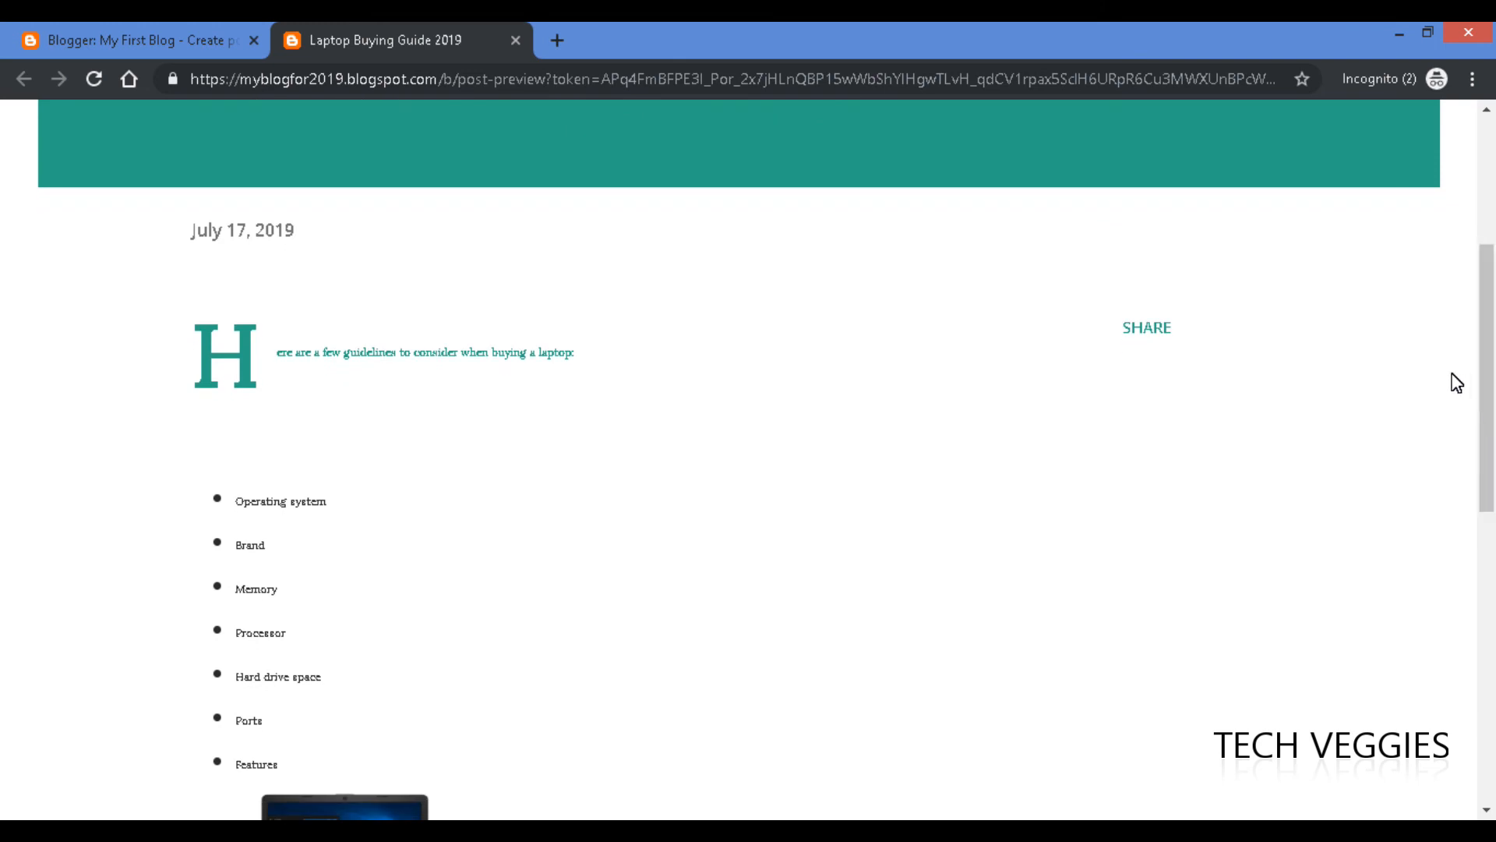
pyautogui.moveTo(1489, 361); pyautogui.dragTo(1488, 199)
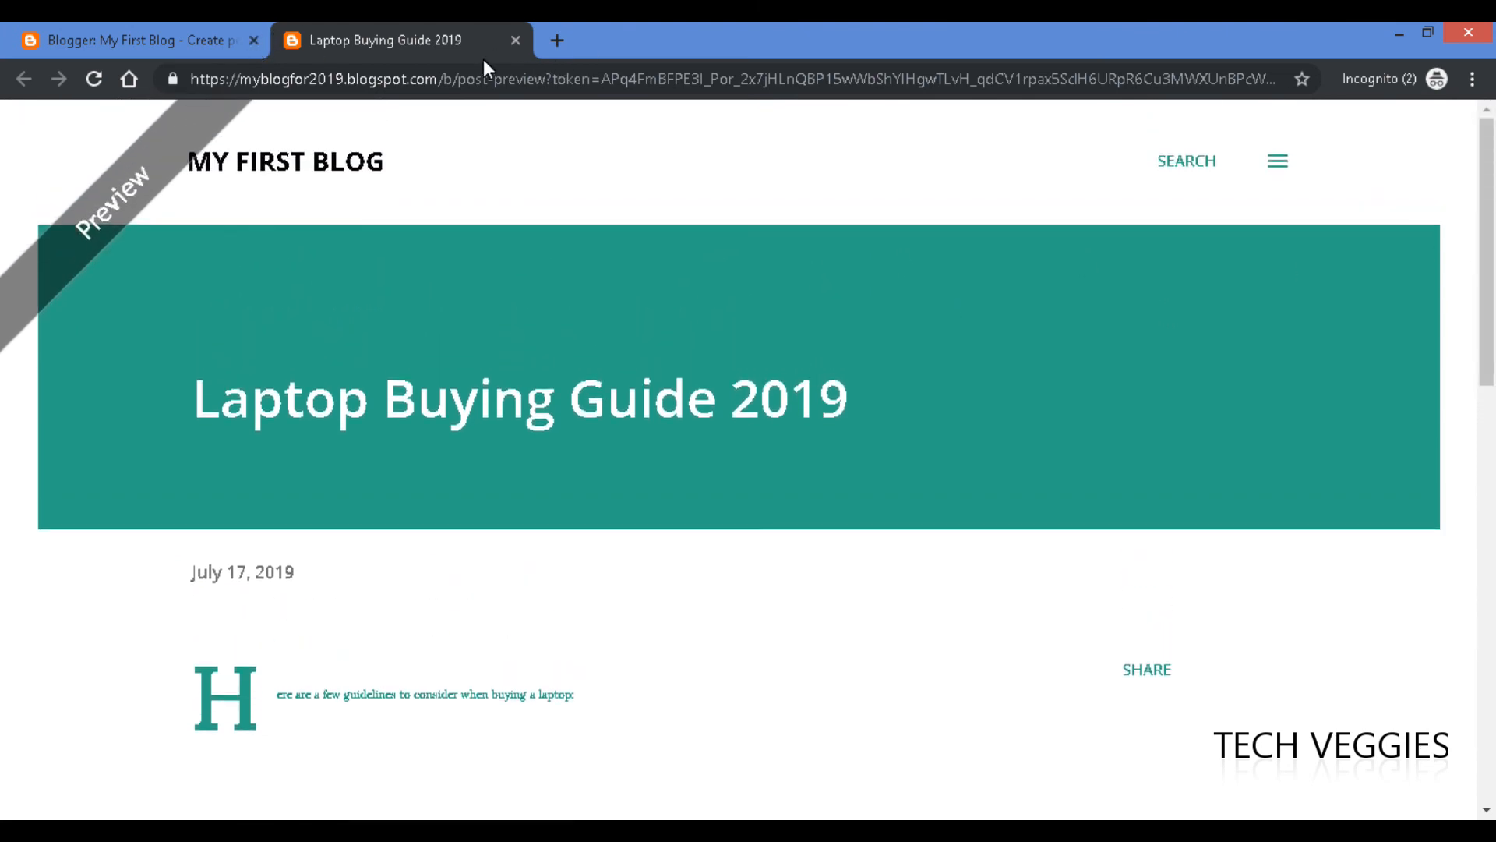
pyautogui.click(170, 39)
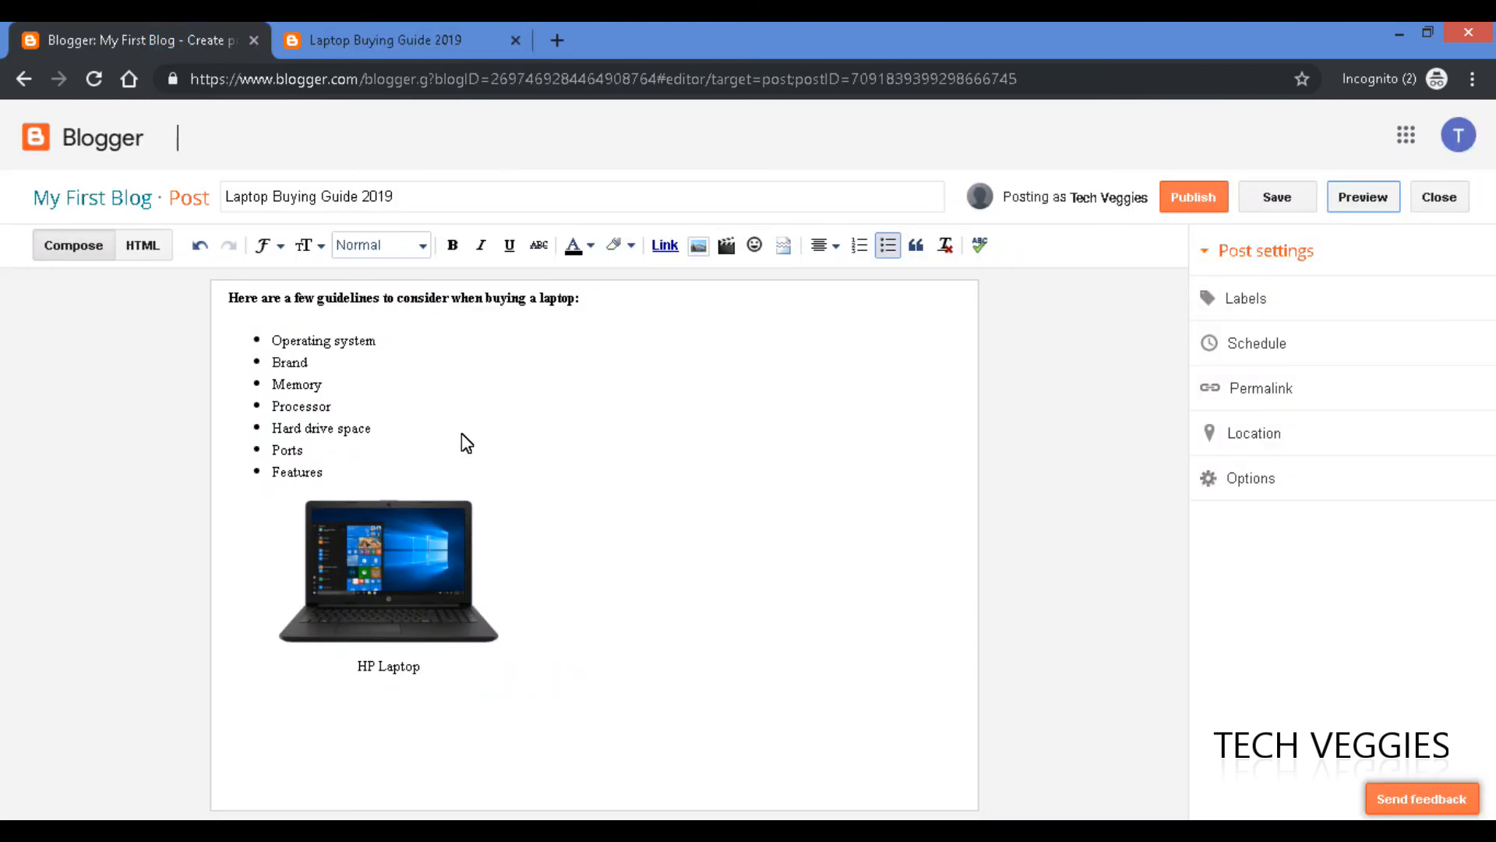
# Set the bold intro heading line to the Large font size and save the post.
pyautogui.moveTo(590, 312); pyautogui.dragTo(208, 269)
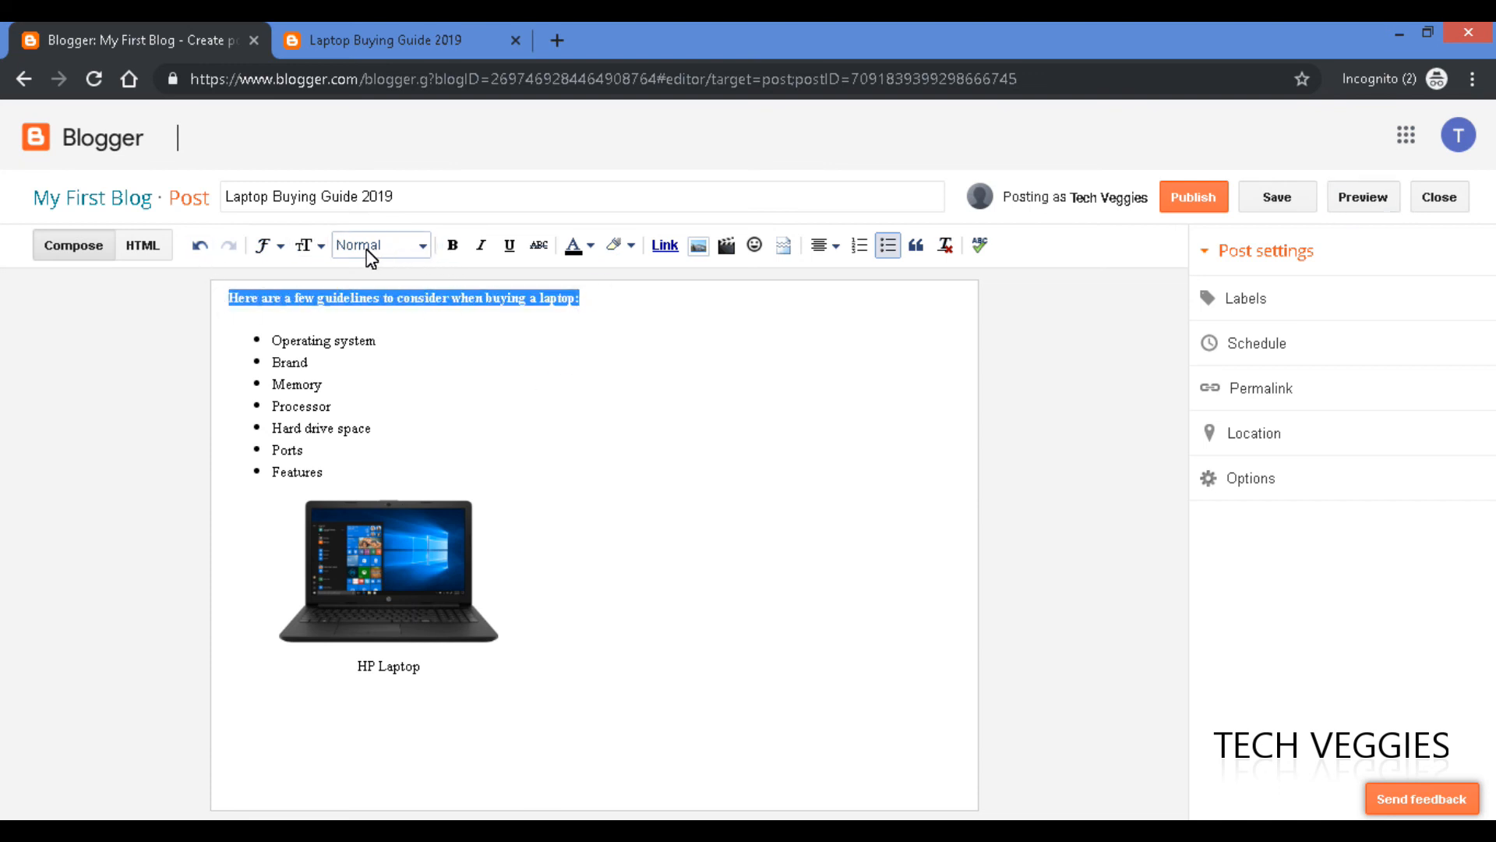
pyautogui.click(316, 248)
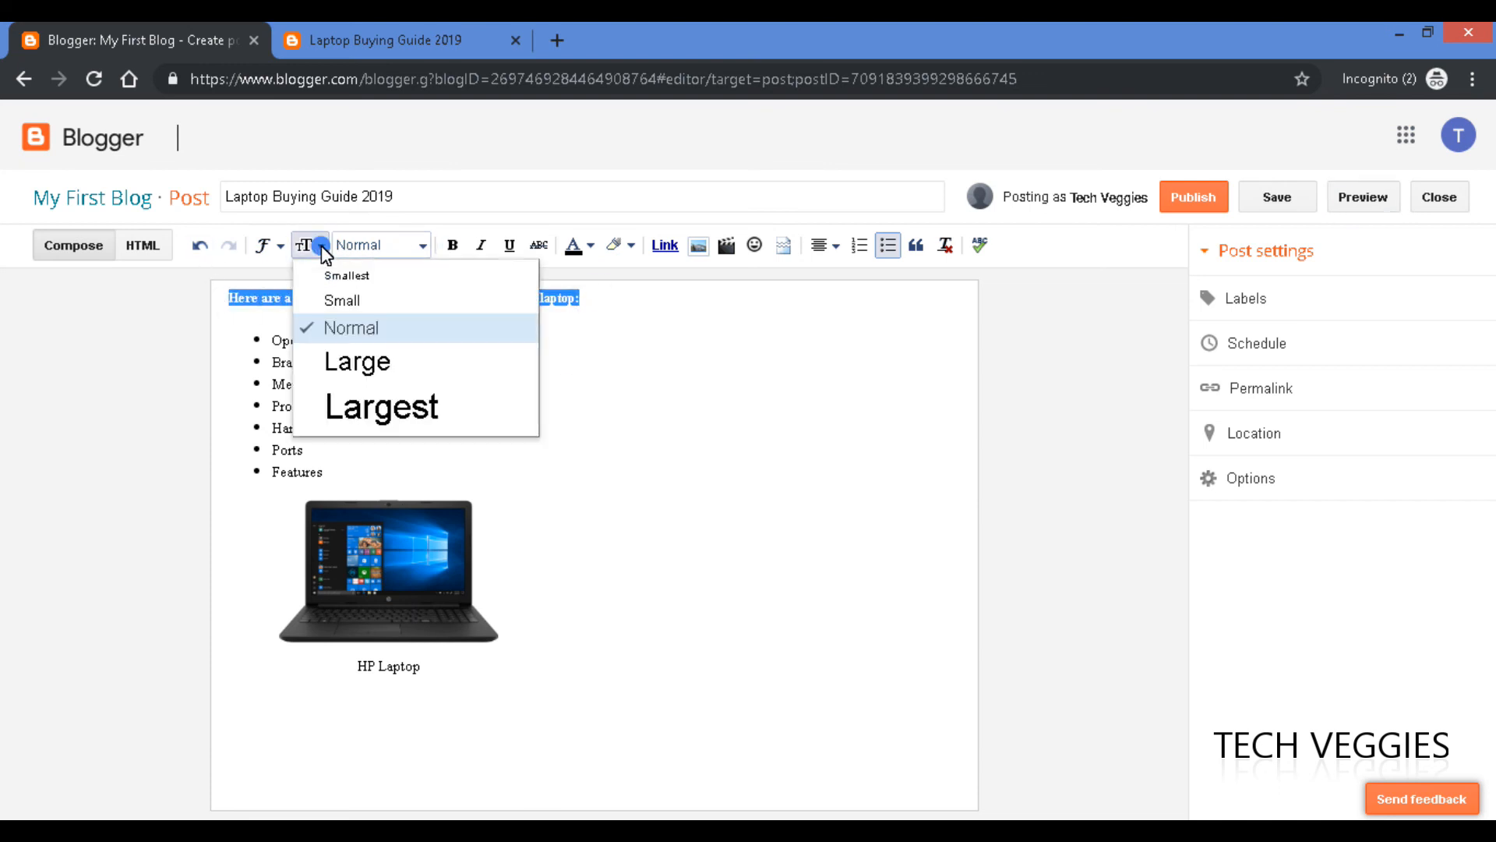
pyautogui.click(371, 366)
pyautogui.click(393, 364)
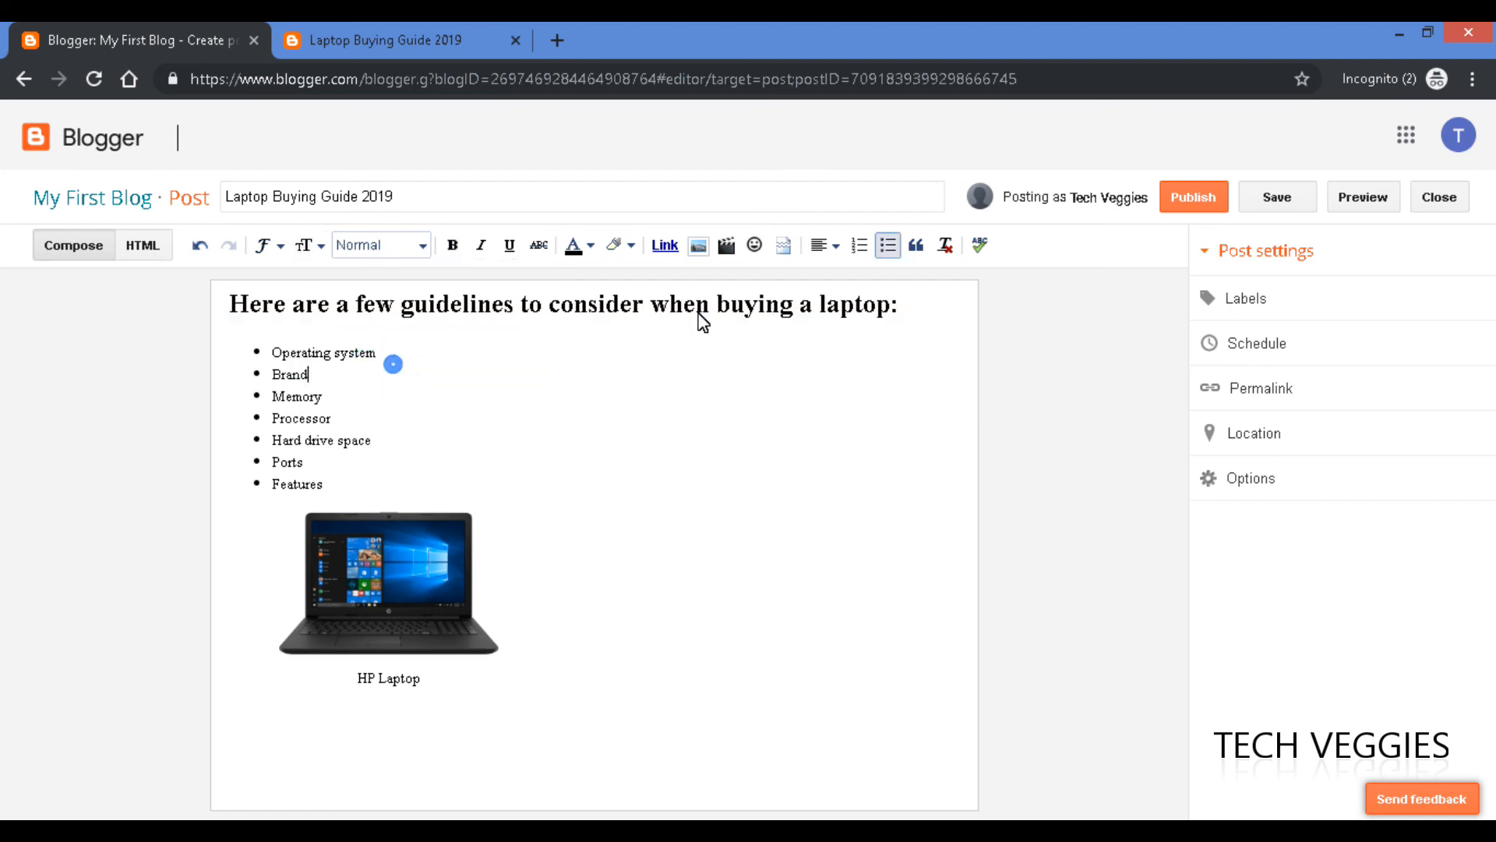
pyautogui.moveTo(904, 304); pyautogui.dragTo(193, 276)
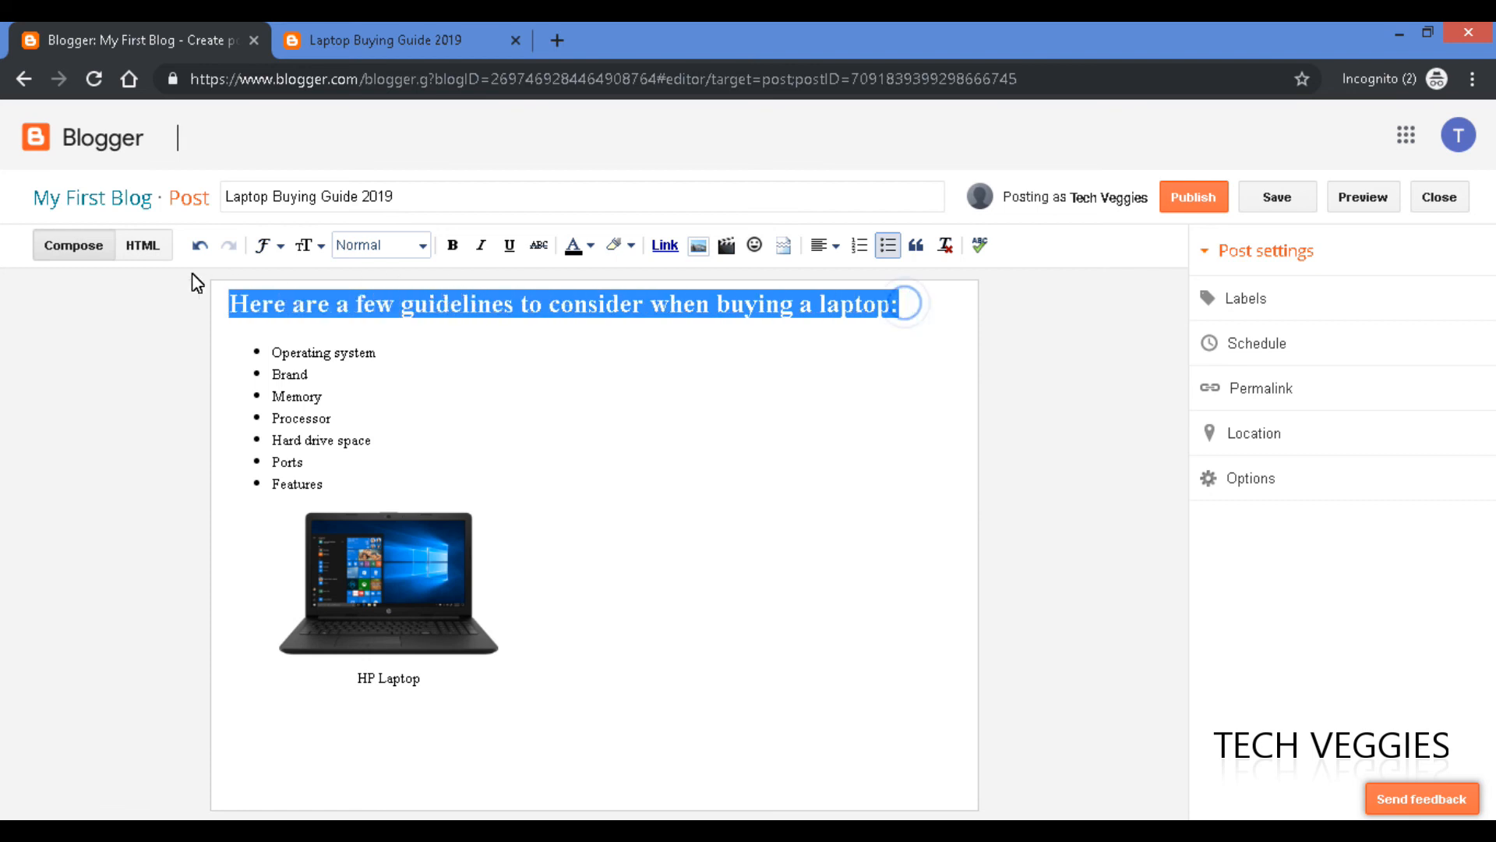
pyautogui.click(422, 246)
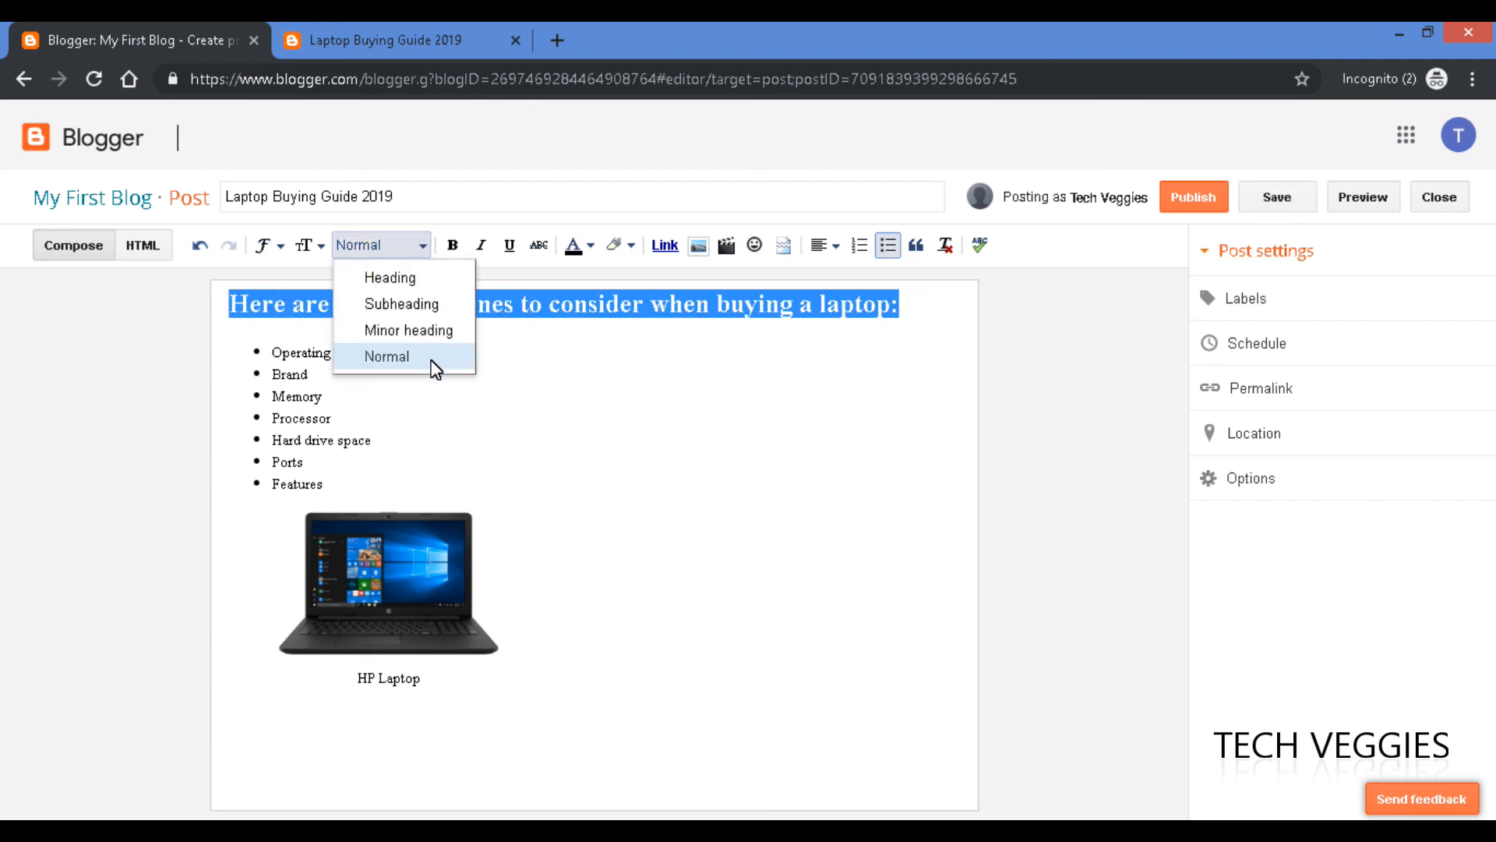
pyautogui.click(474, 391)
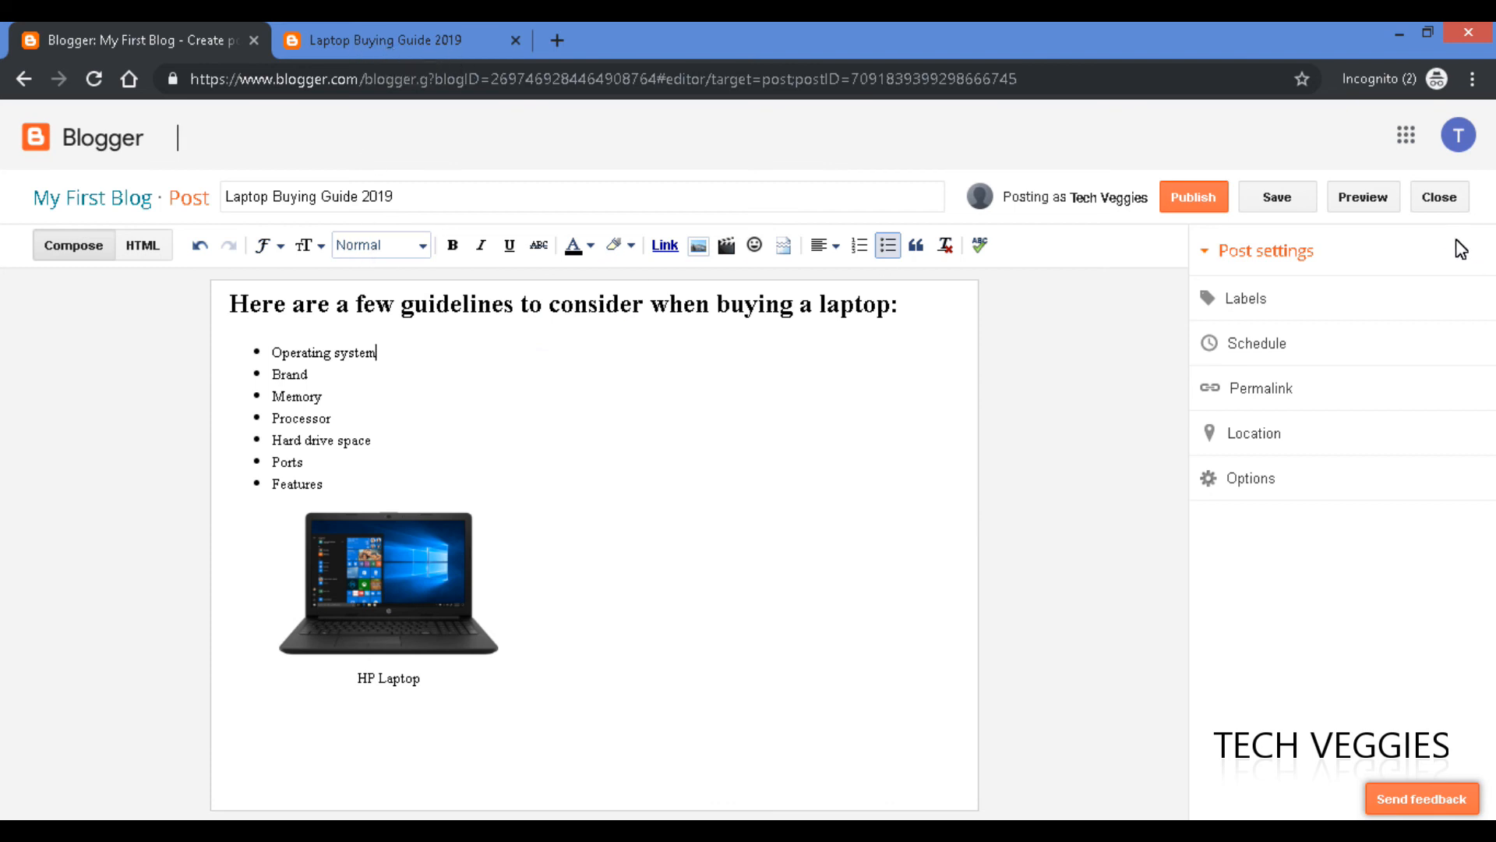
pyautogui.click(1282, 202)
# Reload the preview to confirm the enlarged intro heading, then return to the post editor.
pyautogui.click(448, 48)
pyautogui.scroll(-4, 702, 377)
pyautogui.scroll(4, 702, 377)
pyautogui.click(670, 81)
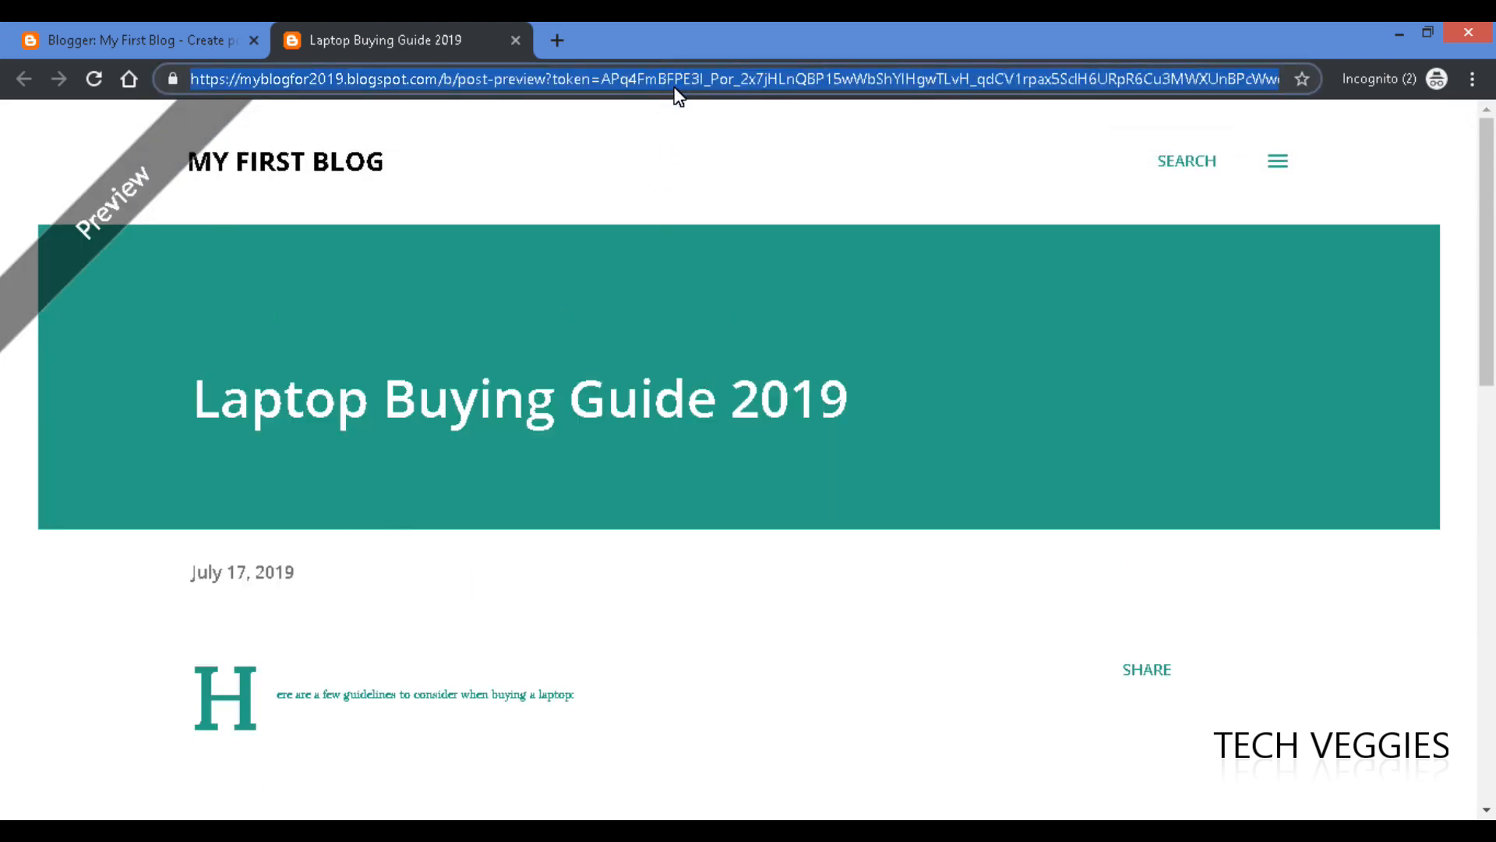
pyautogui.press('Return')
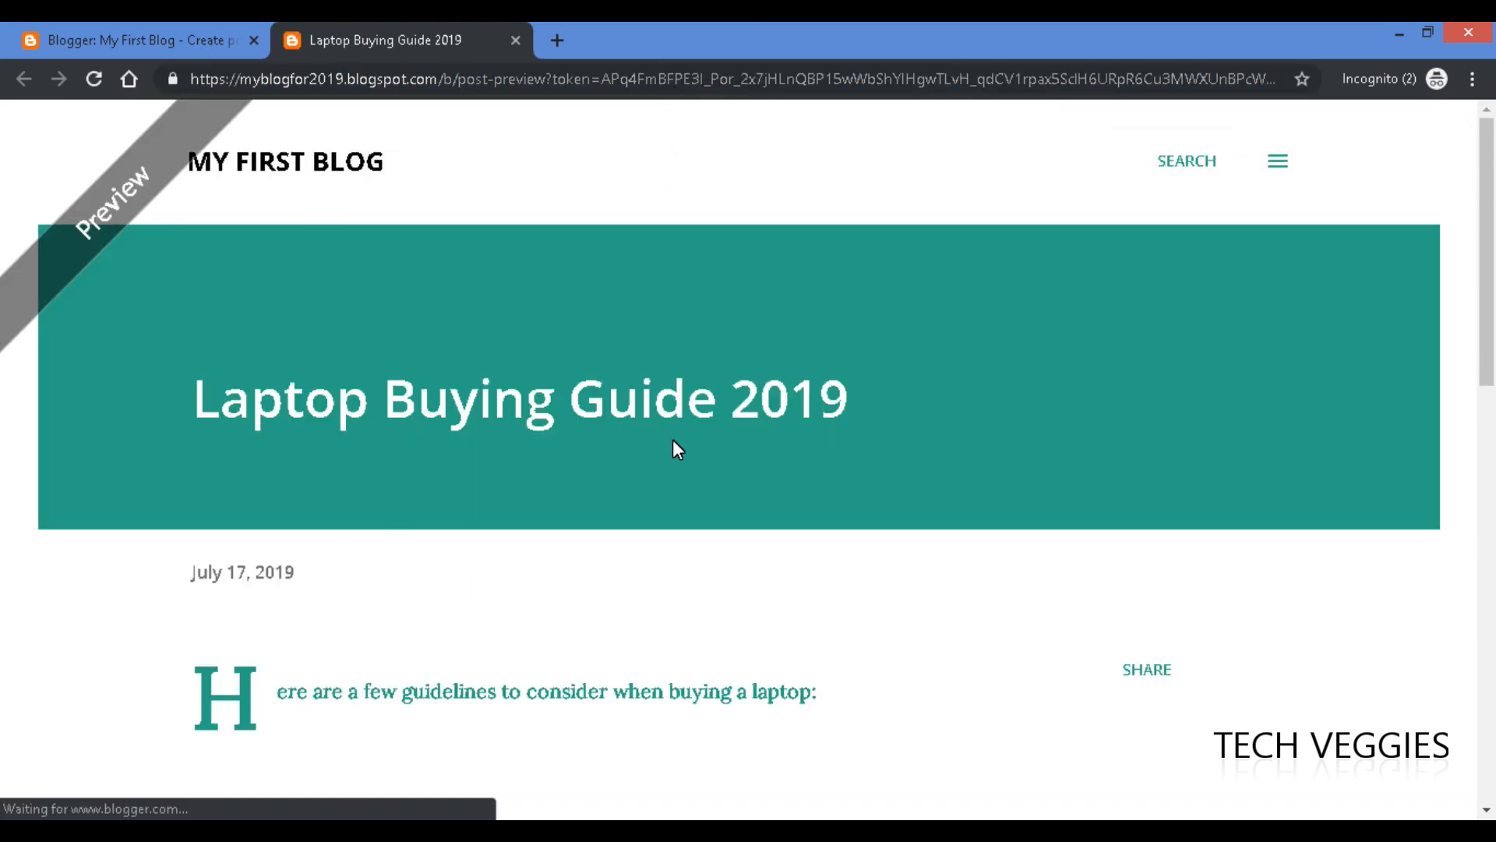
pyautogui.scroll(-4, 1488, 366)
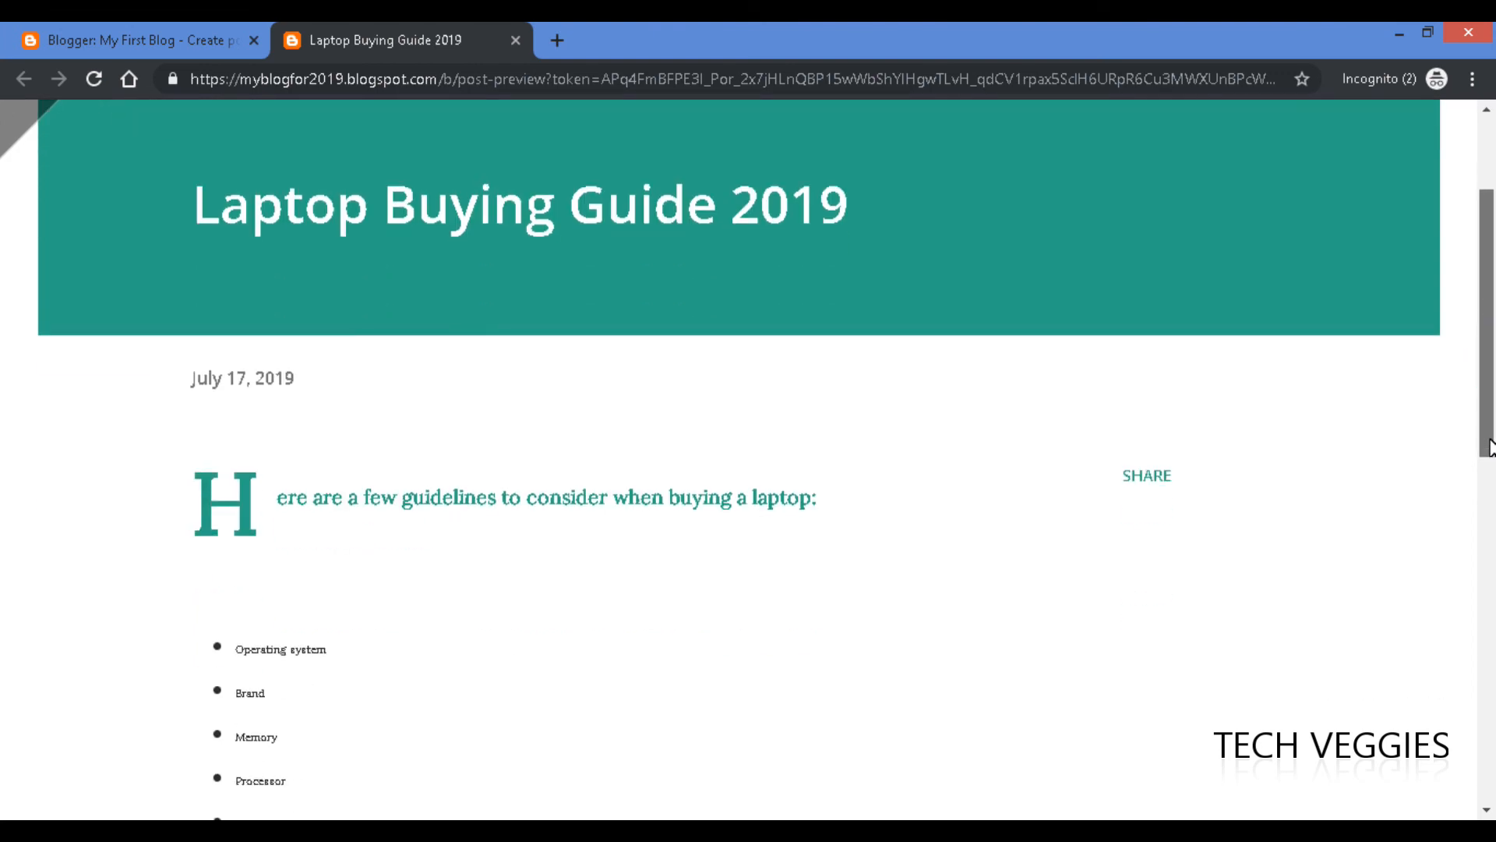
pyautogui.moveTo(1493, 483); pyautogui.dragTo(1459, 311)
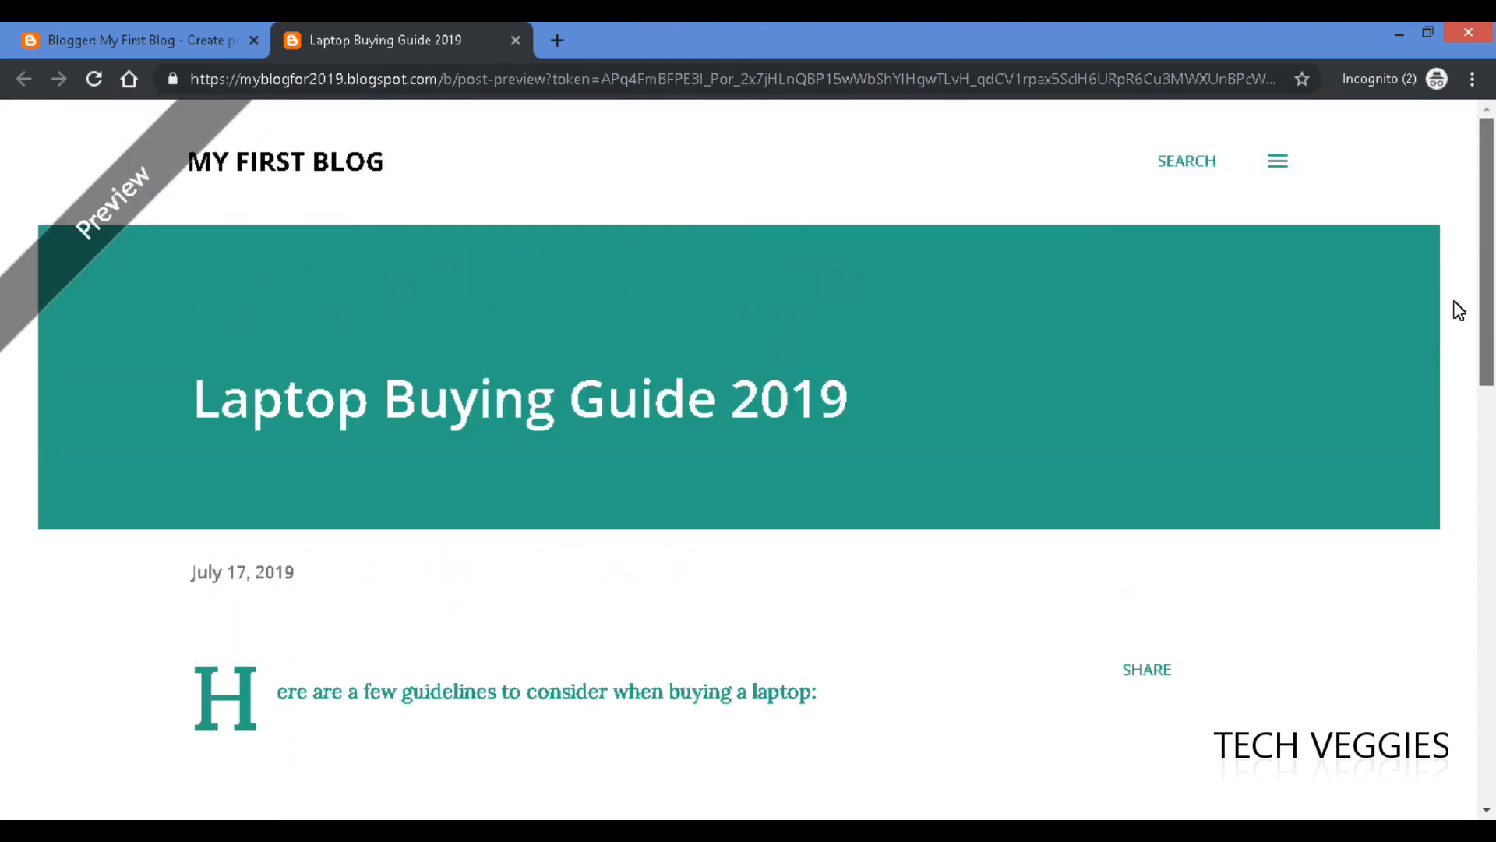
pyautogui.click(204, 38)
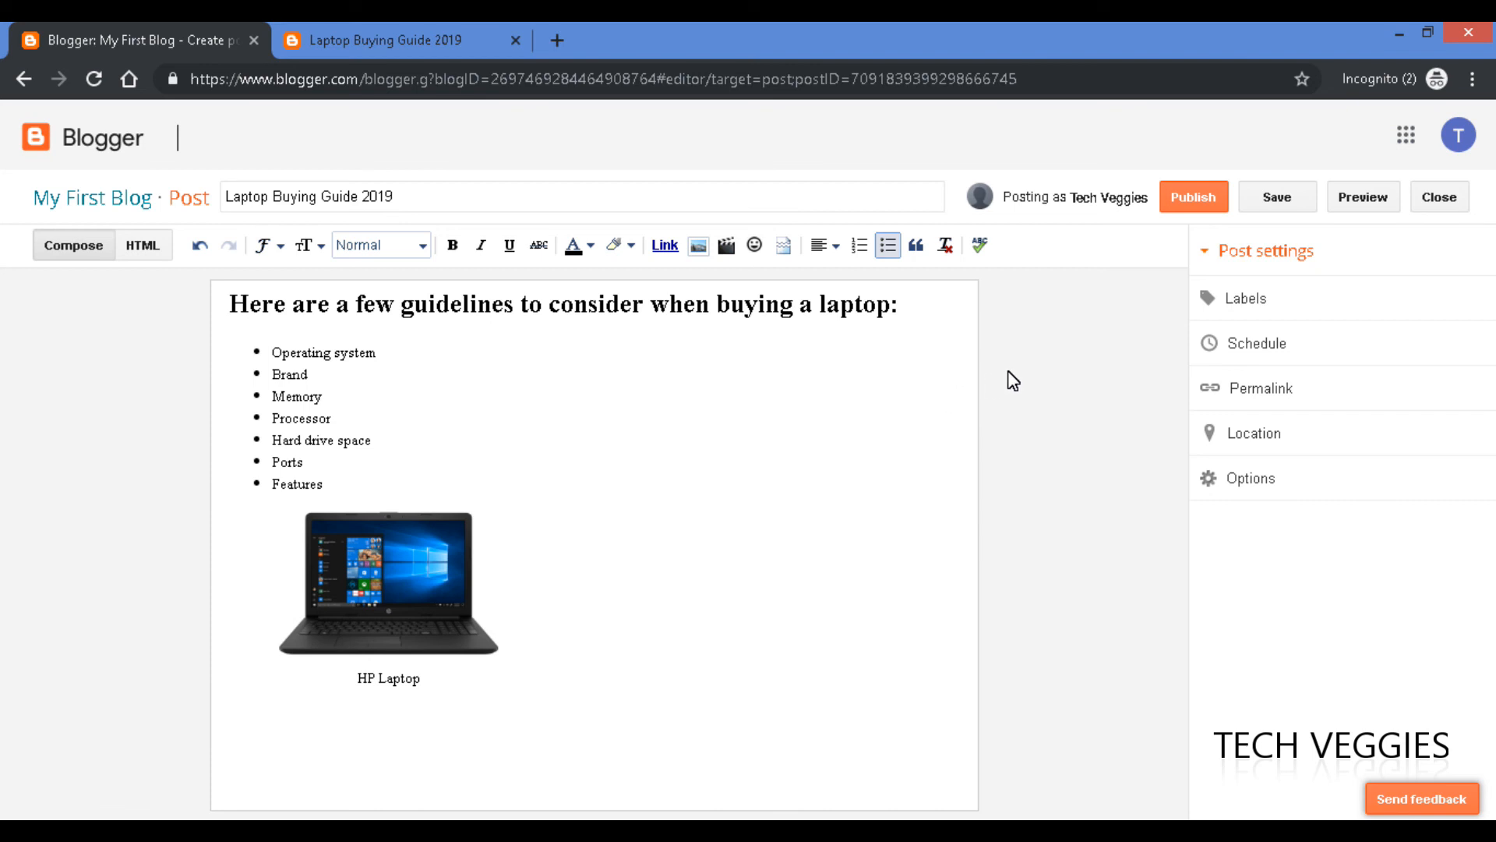
# Add a left-aligned 'References' line after the HP Laptop caption, followed by a blank line.
pyautogui.click(528, 687)
pyautogui.click(471, 689)
pyautogui.press('Return')
pyautogui.press('Return')
pyautogui.click(834, 246)
pyautogui.click(837, 251)
pyautogui.click(837, 251)
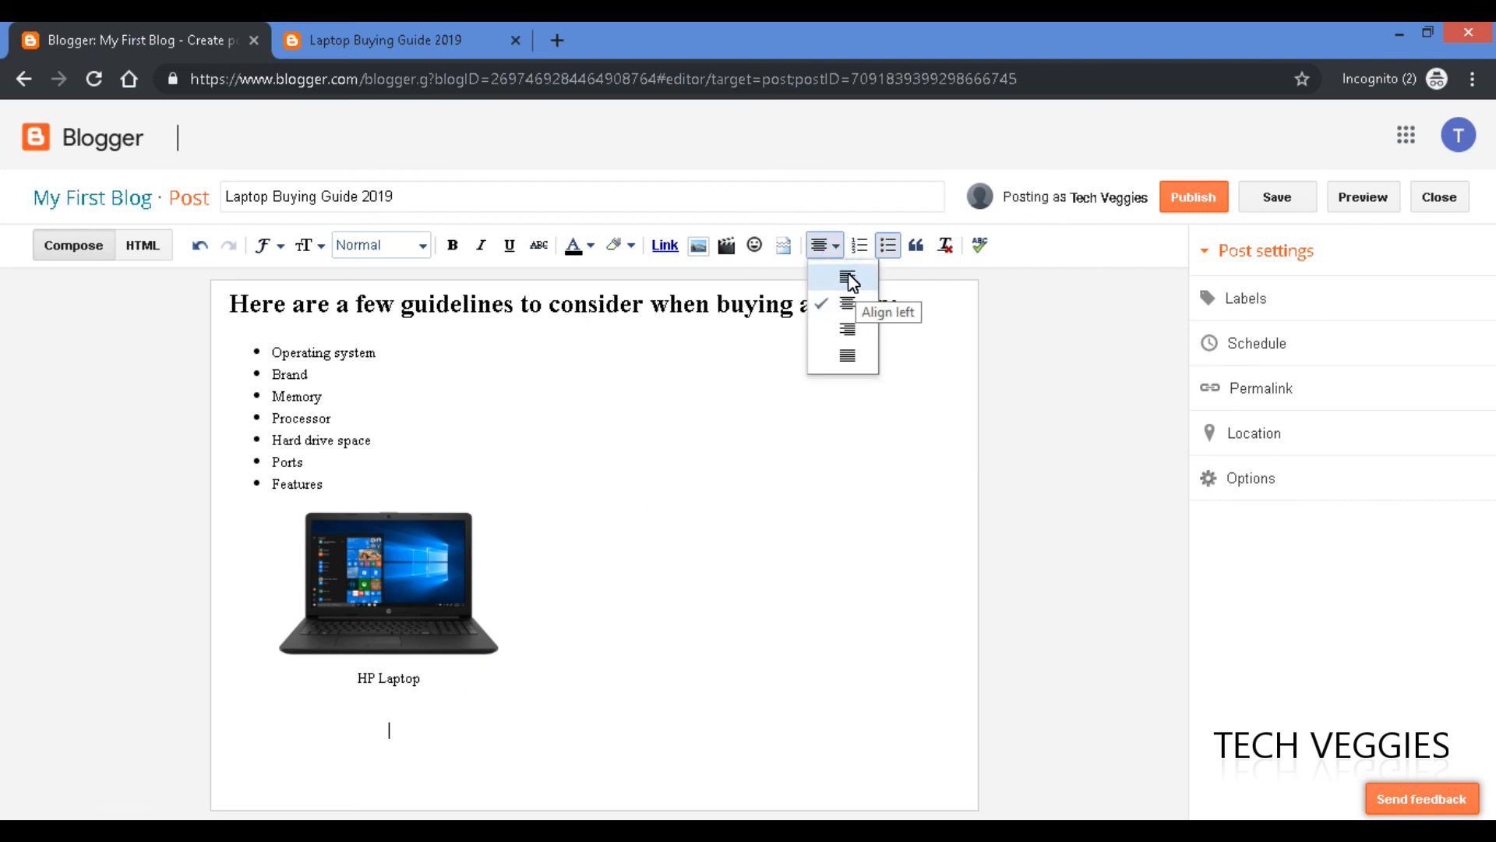
pyautogui.click(851, 274)
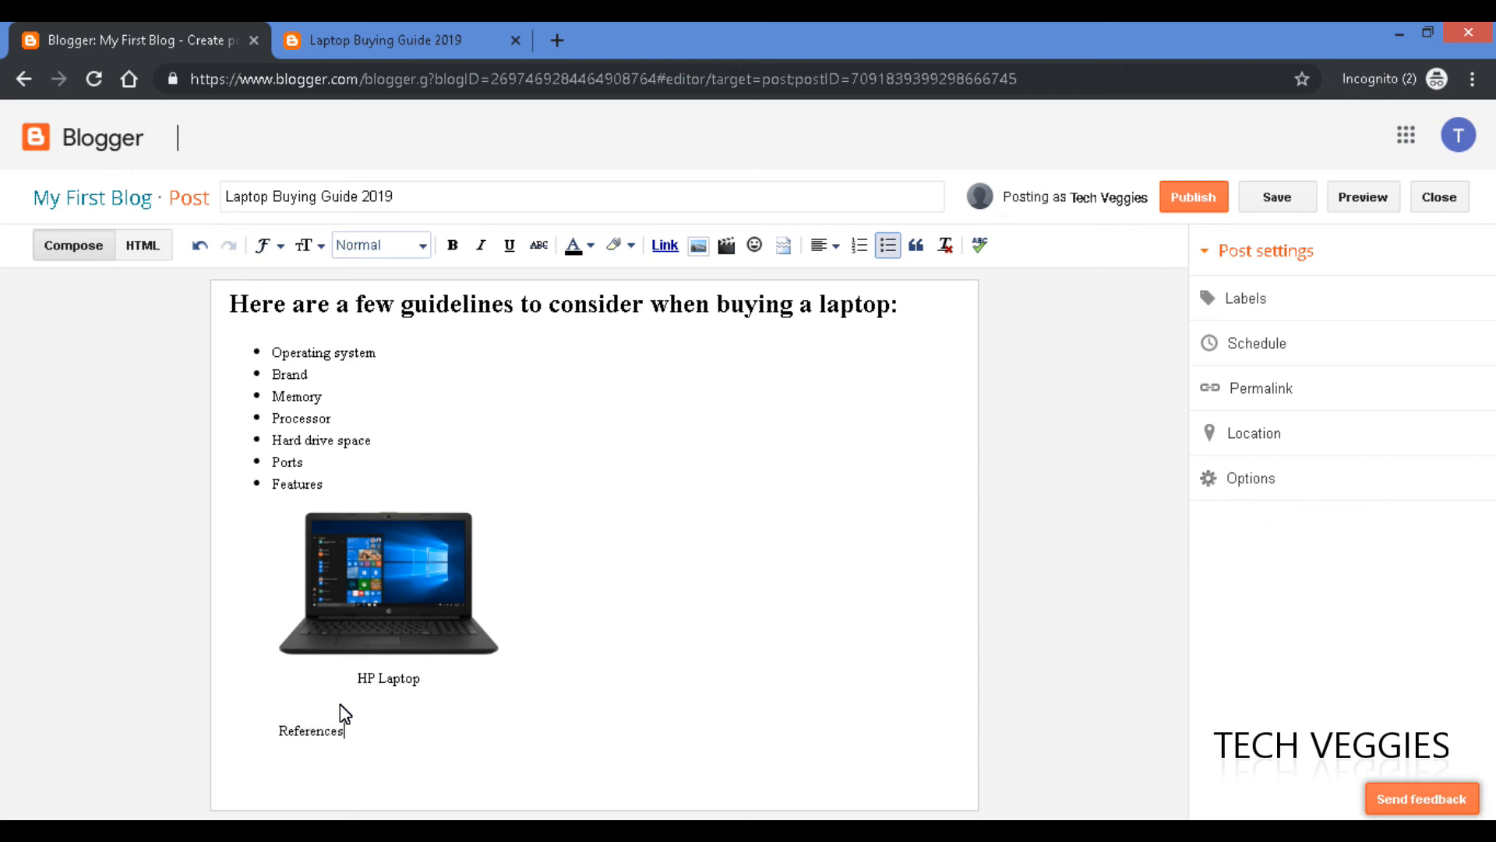
pyautogui.click(403, 726)
pyautogui.press('Return')
# Paste the HP Laptop - 15t Best Value product page address into a new post link.
pyautogui.click(664, 248)
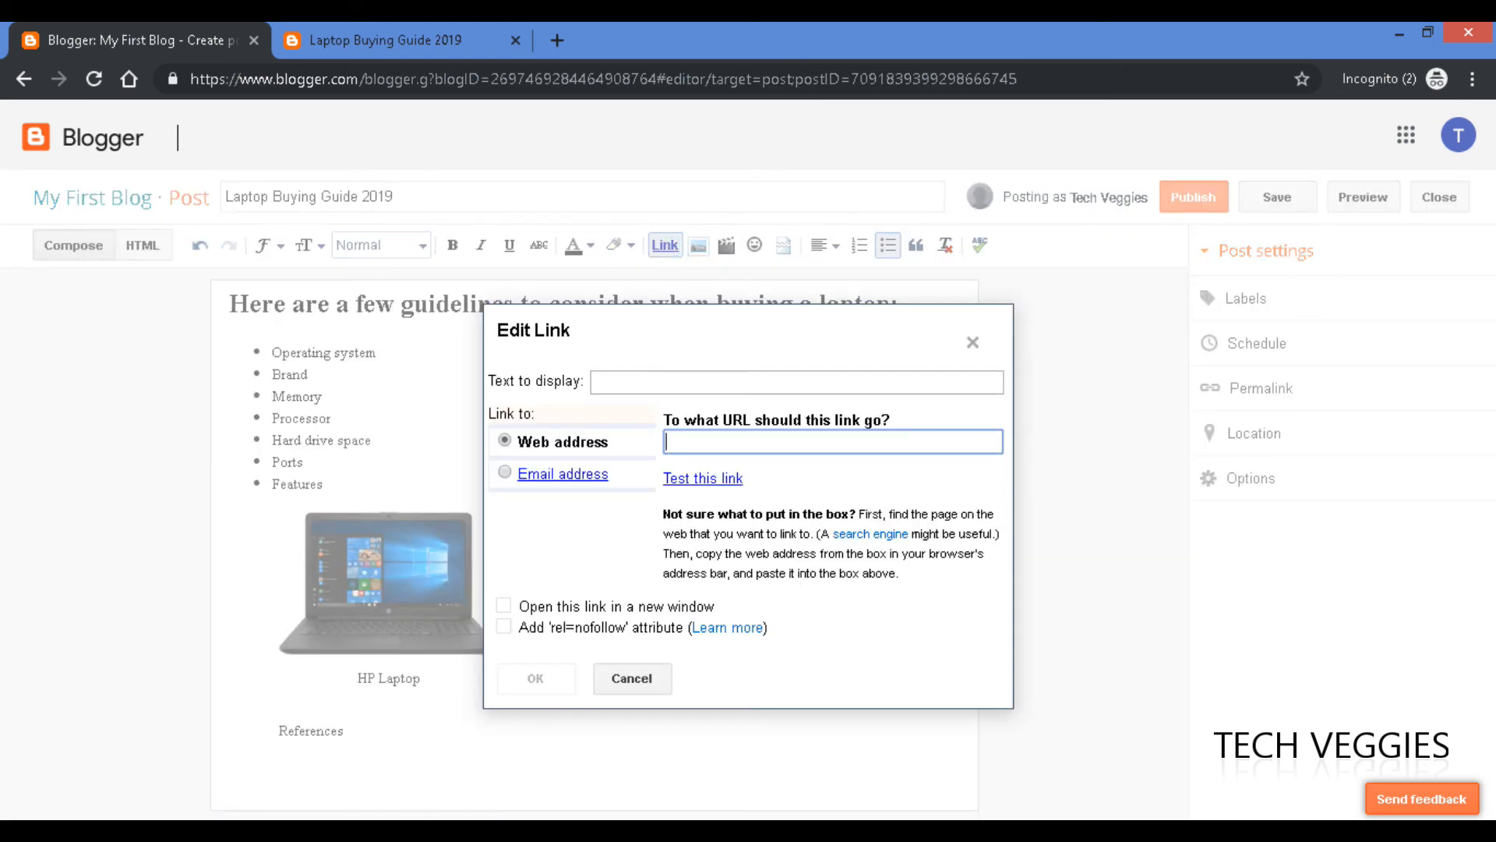
pyautogui.hotkey('alt', 'Tab')
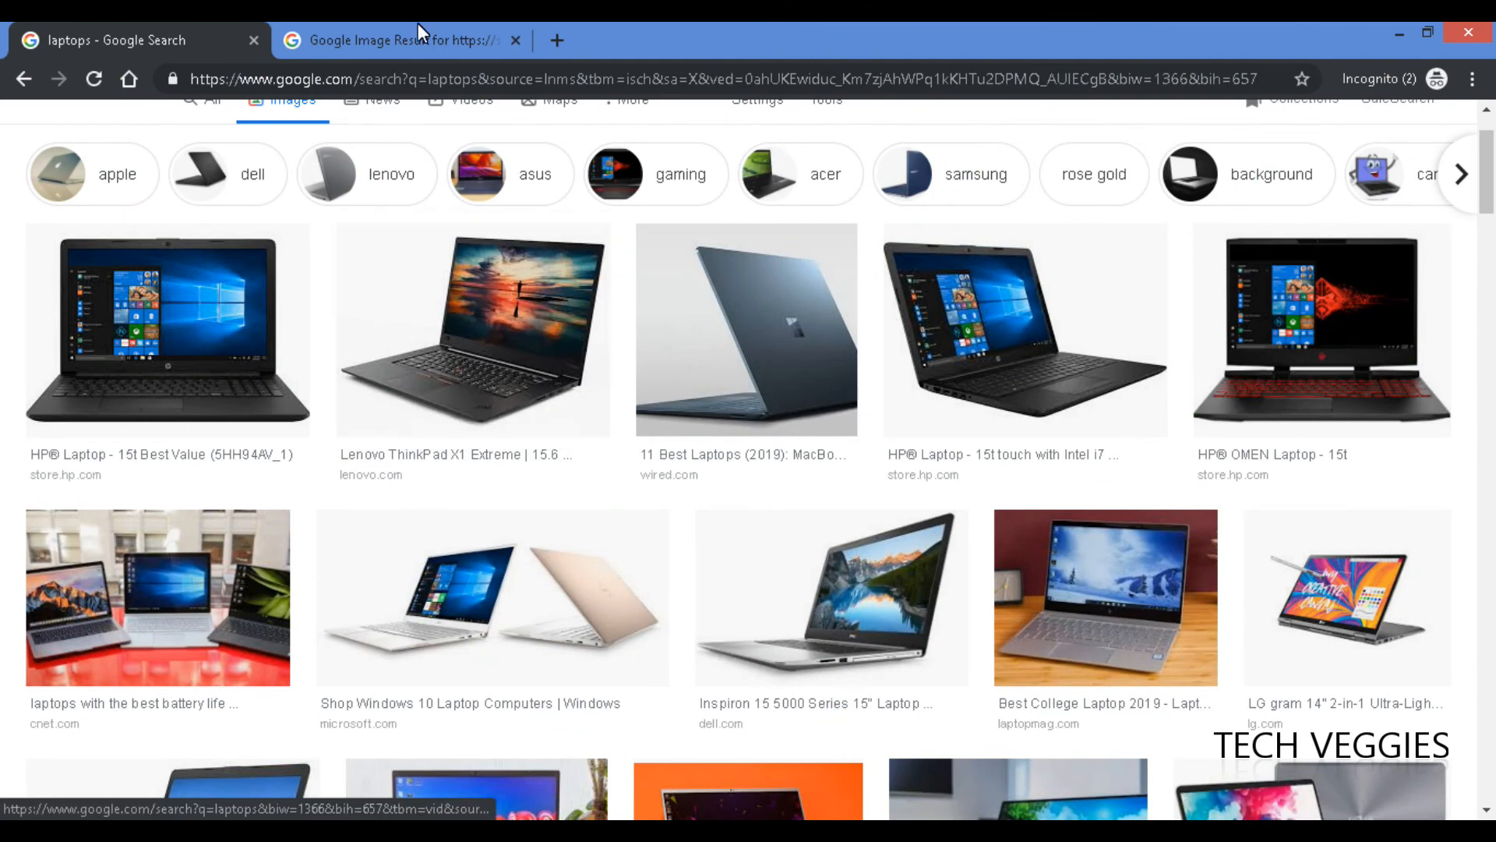
pyautogui.click(420, 28)
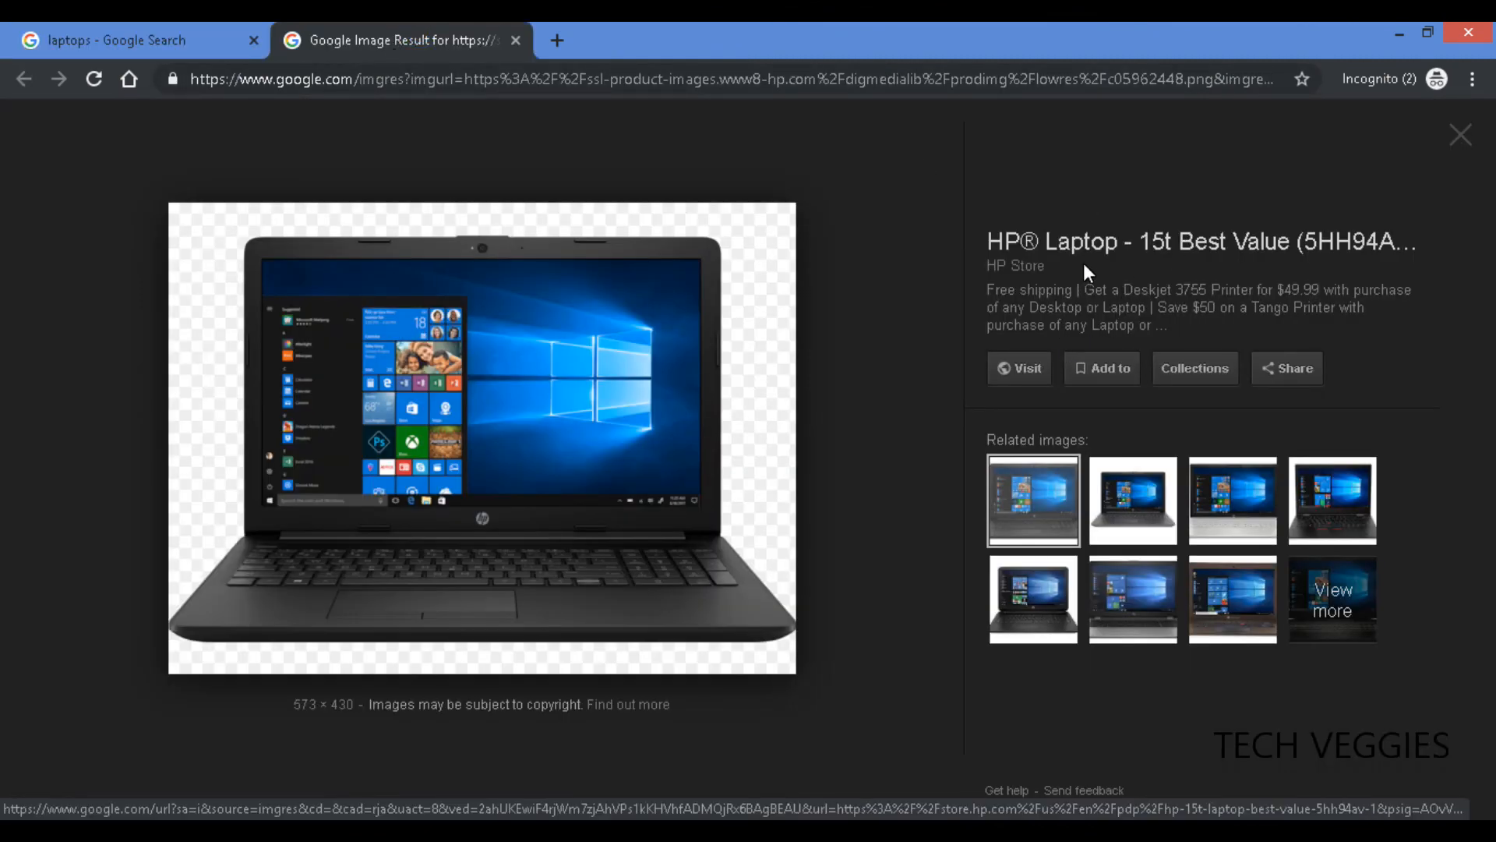
pyautogui.click(1106, 245)
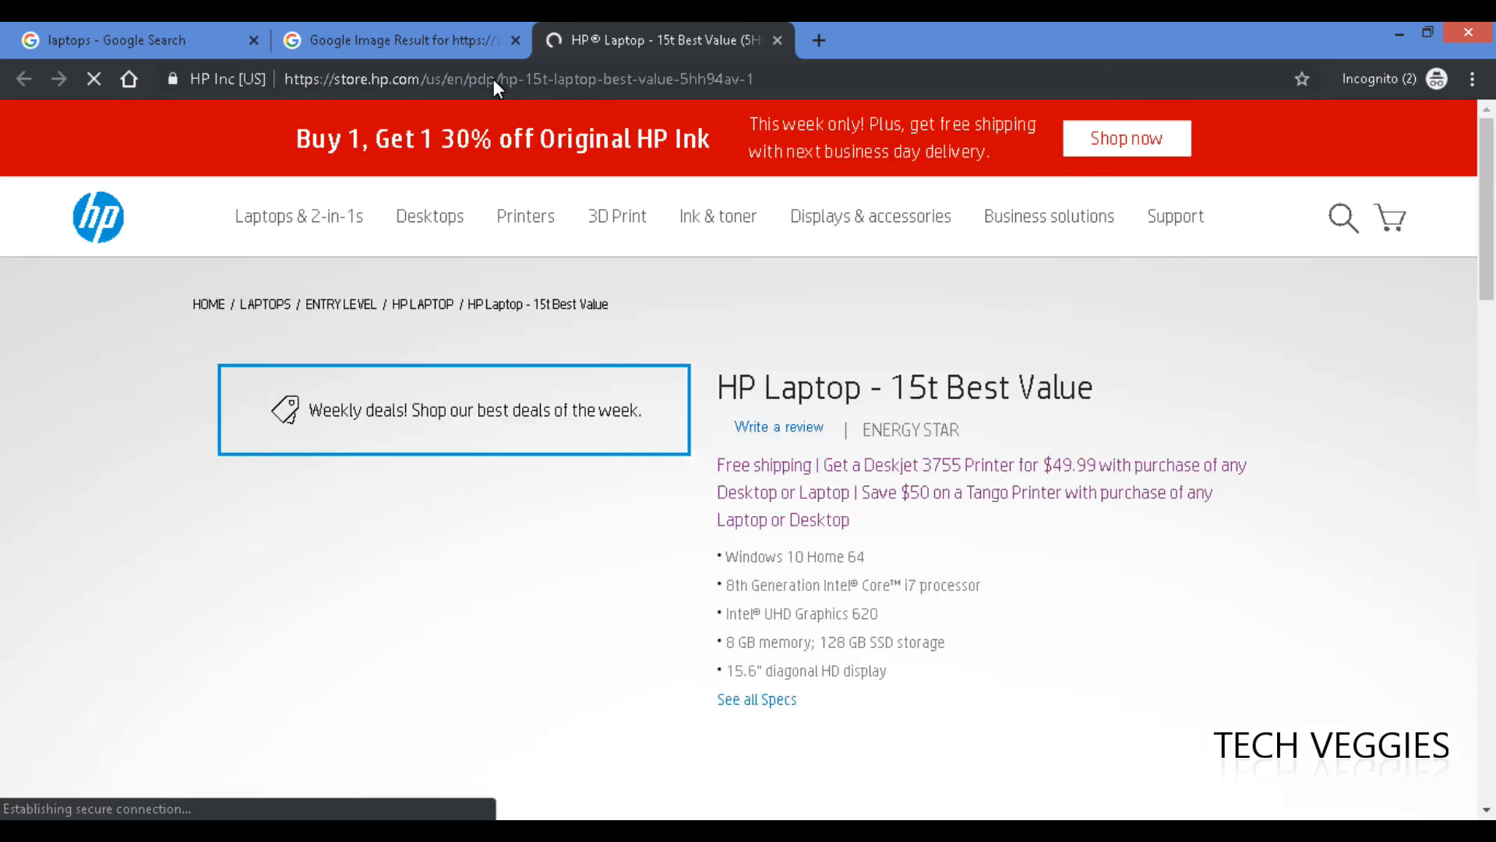
pyautogui.click(502, 81)
pyautogui.hotkey('ctrl', 'c')
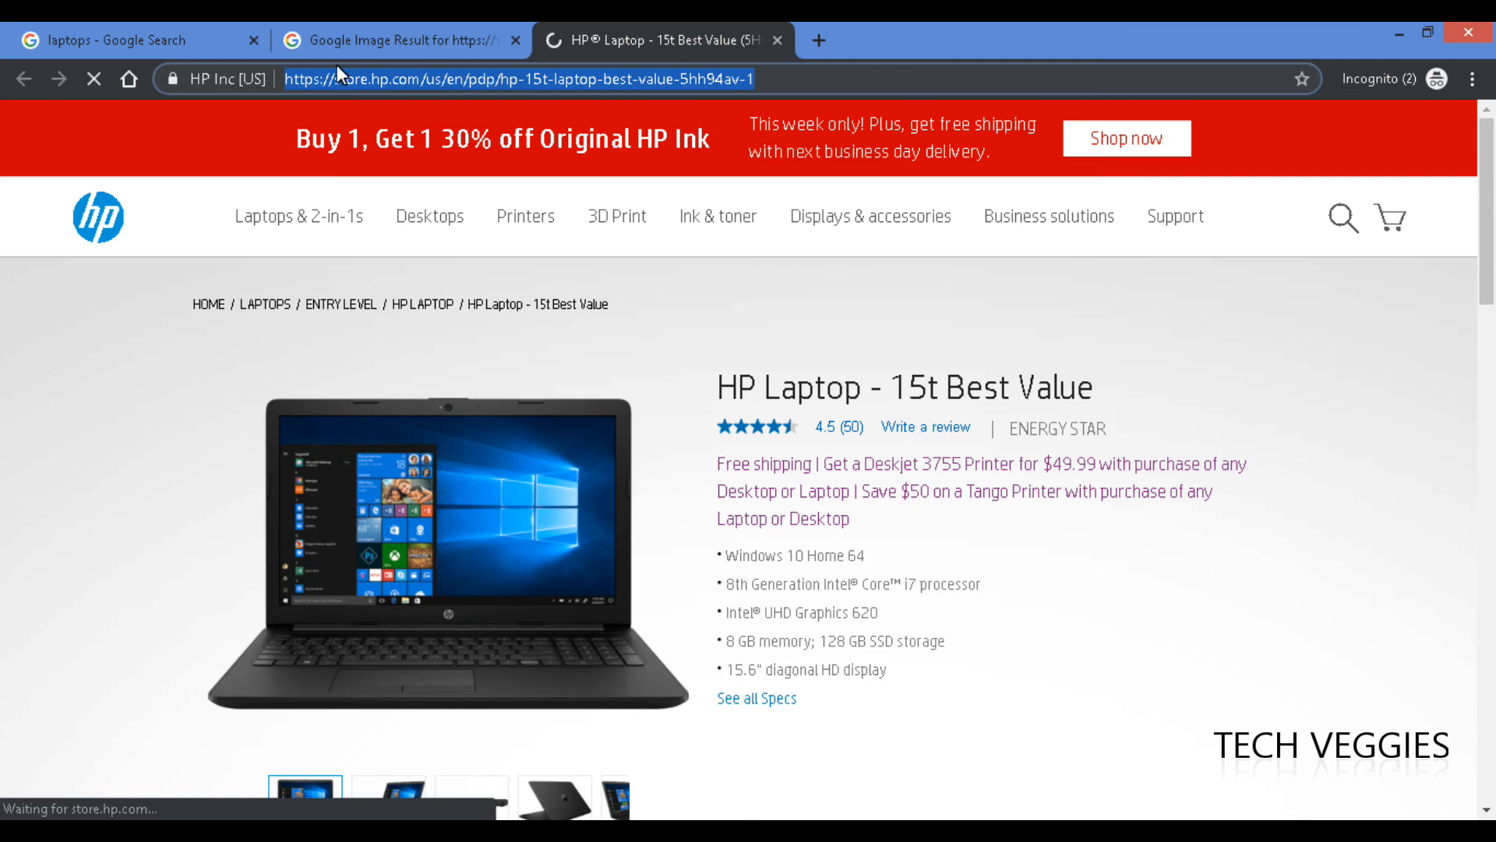
pyautogui.hotkey('alt', 'Tab')
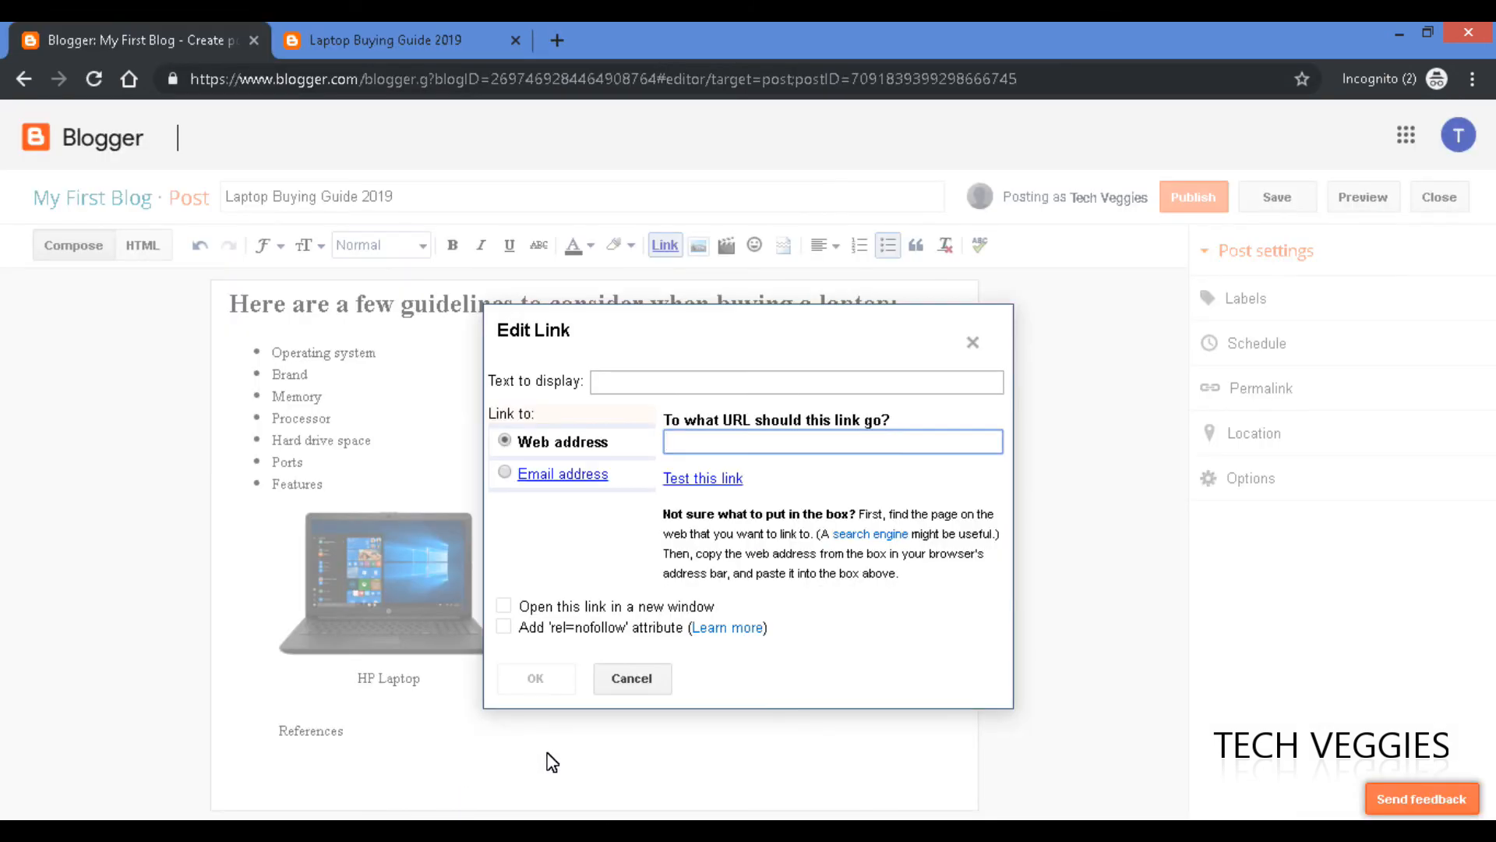
pyautogui.hotkey('ctrl', 'v')
# Confirm the HP product link under References, save the draft, and view the preview tab.
pyautogui.click(535, 678)
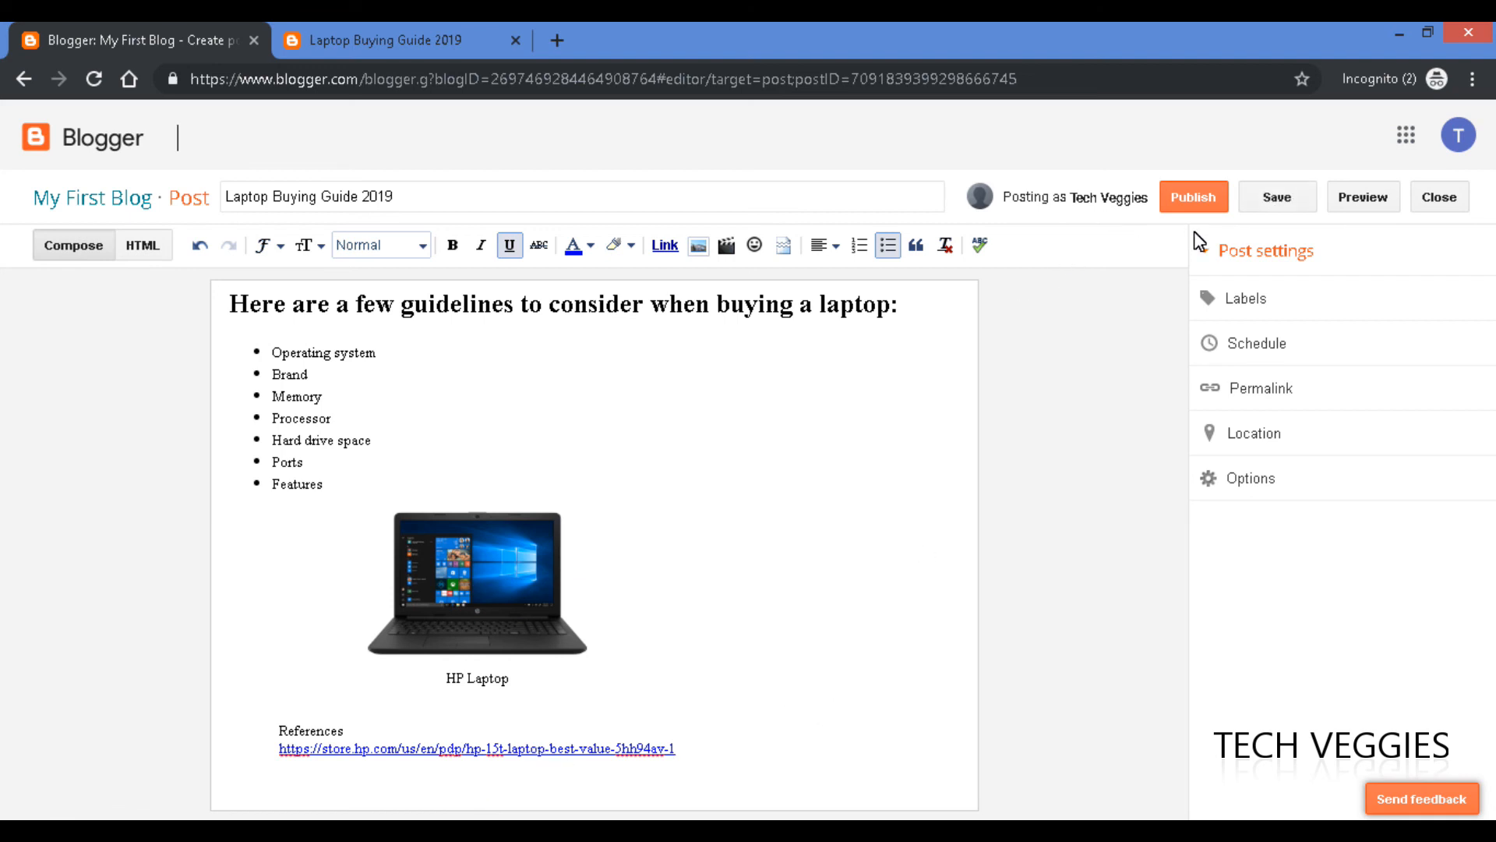
pyautogui.click(1279, 199)
pyautogui.click(420, 55)
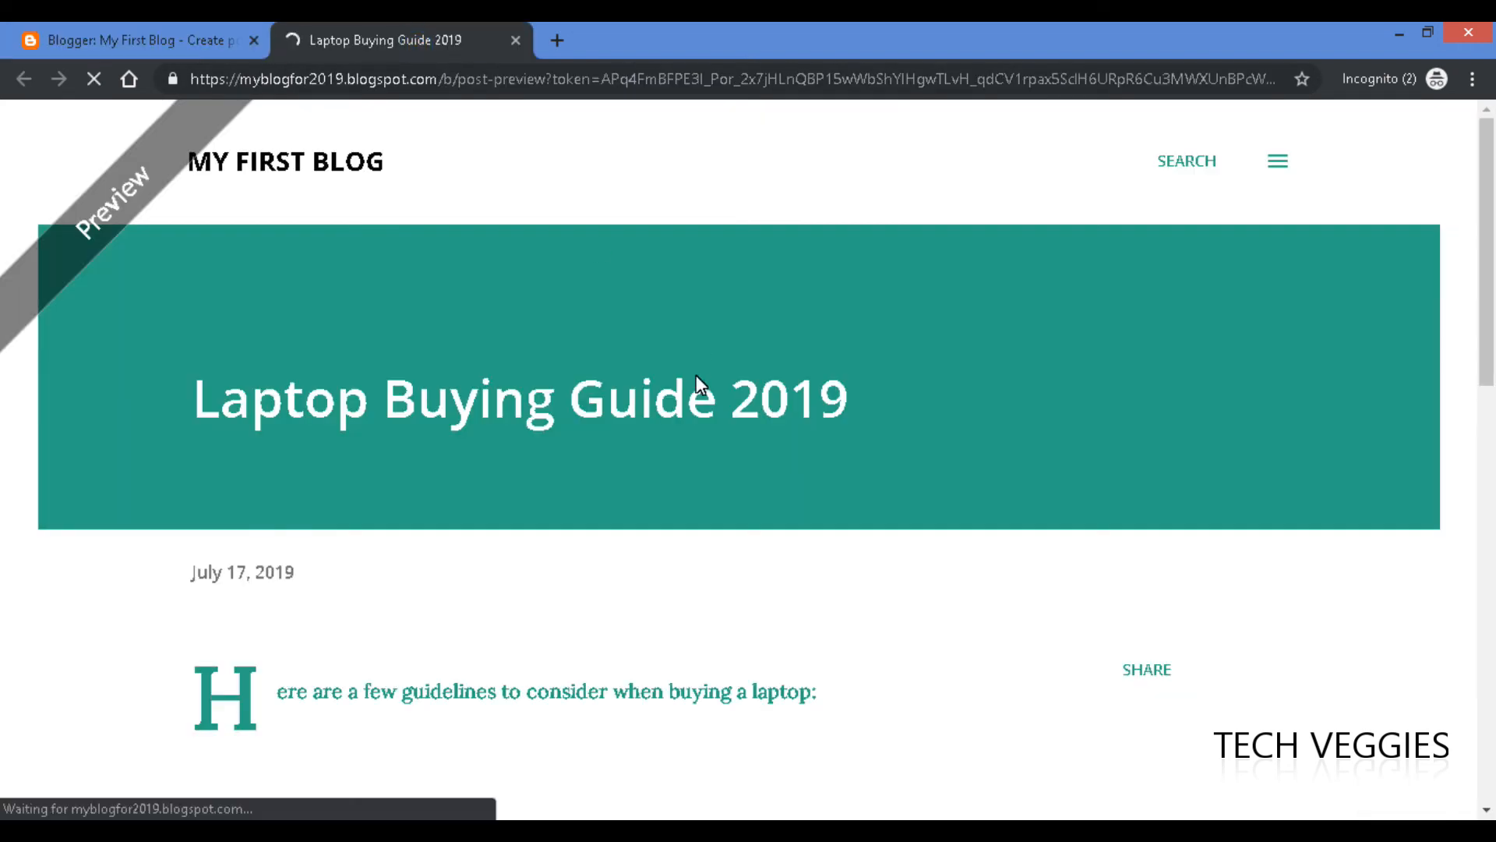
pyautogui.scroll(-5, 685, 394)
pyautogui.scroll(-7, 690, 403)
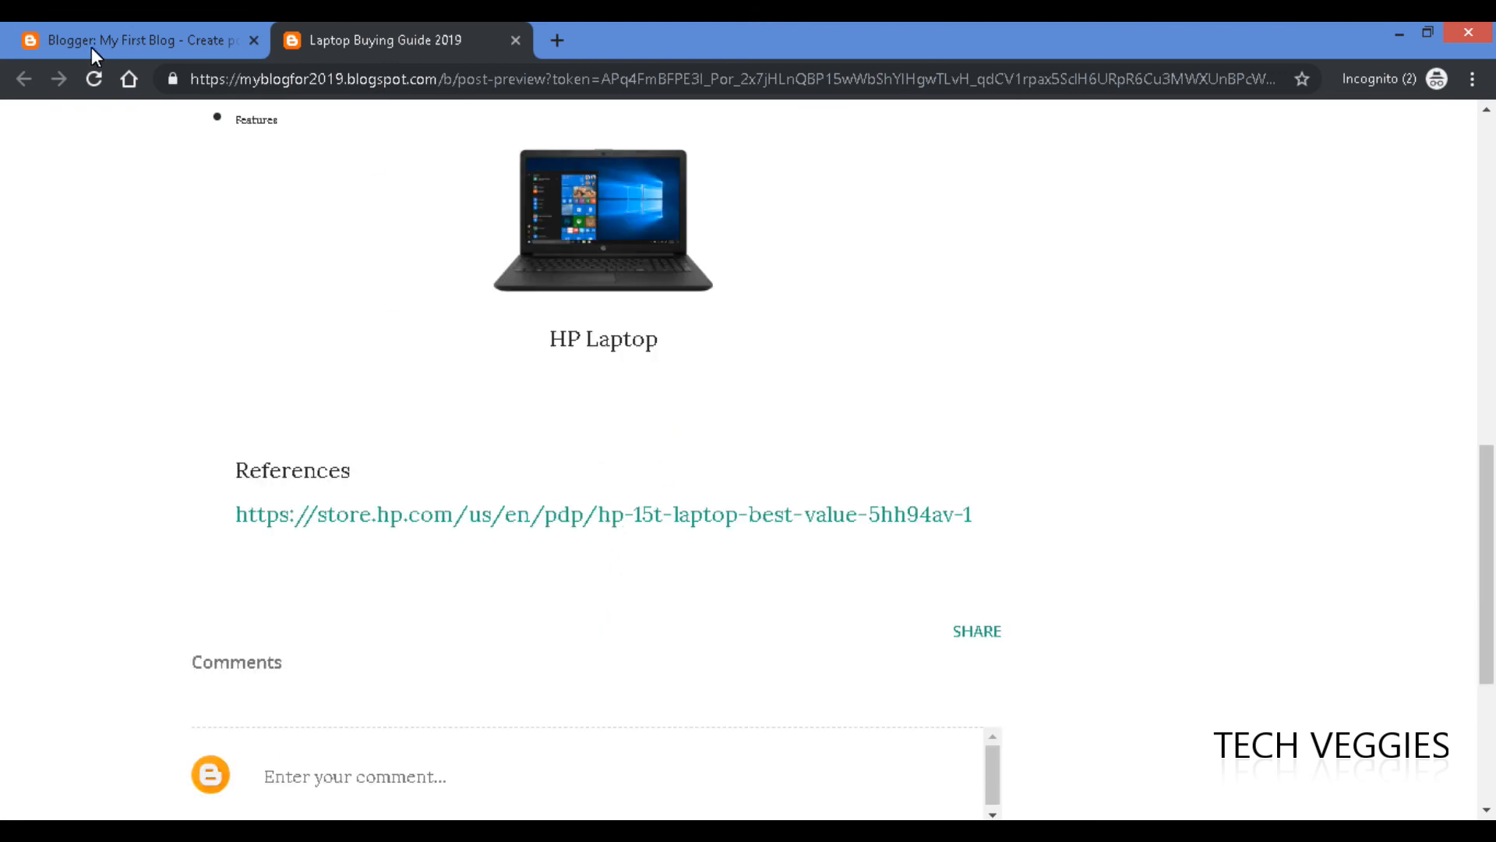
pyautogui.click(124, 43)
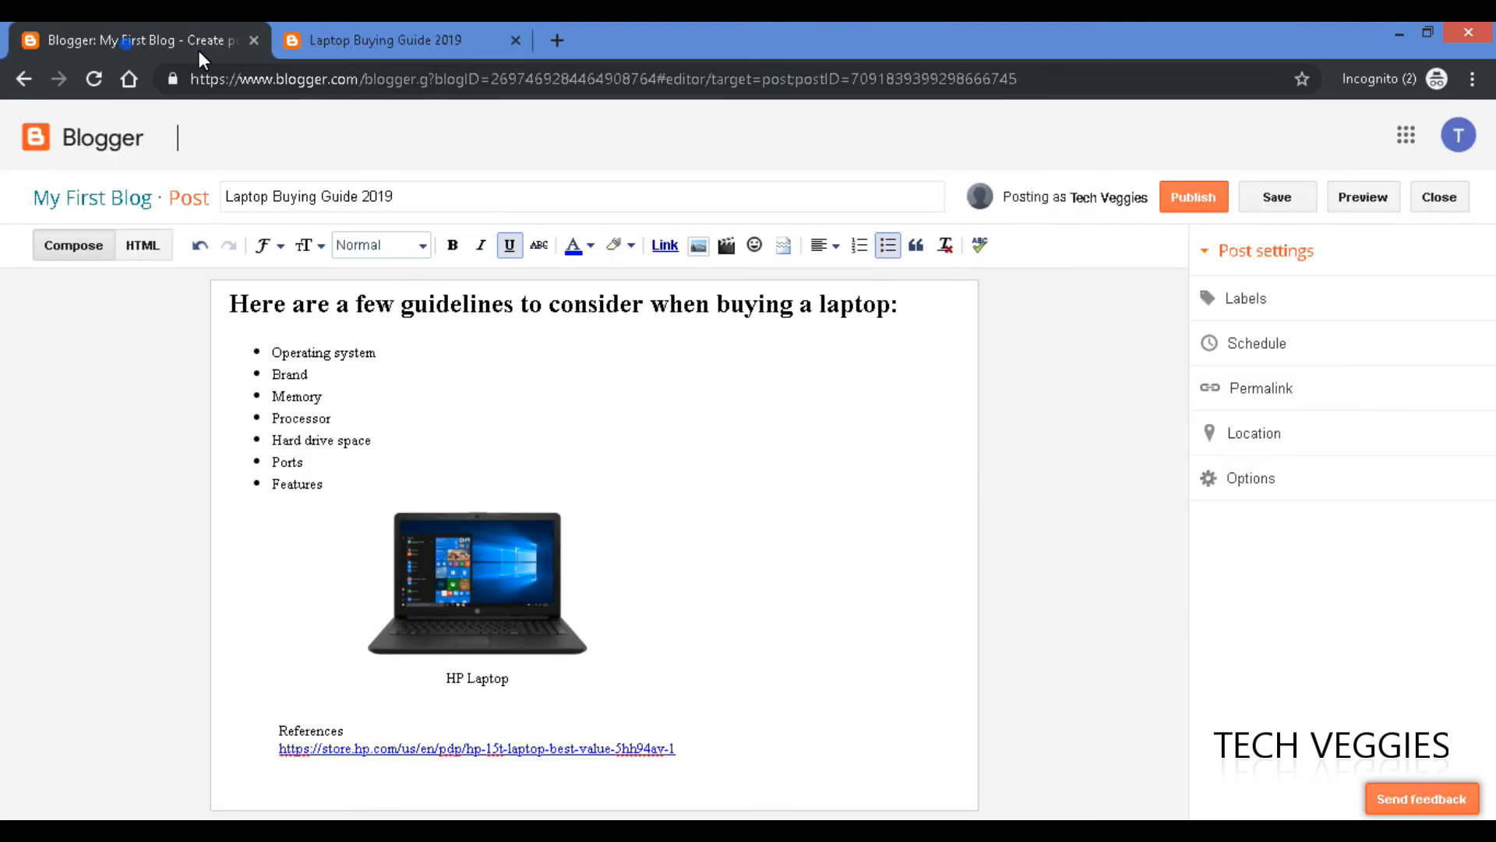
# Publish 'Laptop Buying Guide 2019' and bring up its Edit | View | Delete options in All posts.
pyautogui.click(1203, 204)
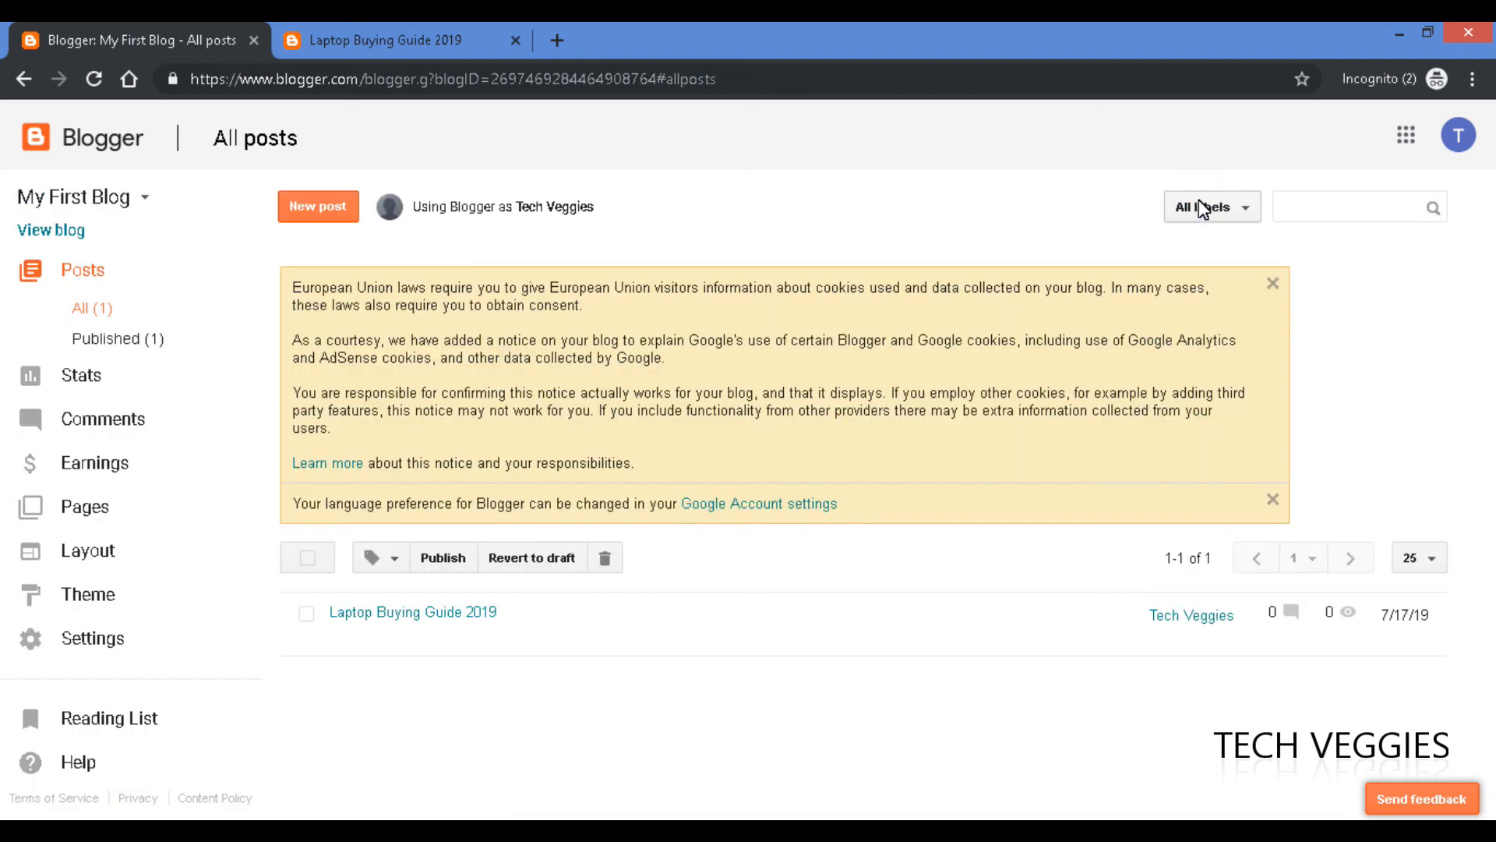
pyautogui.moveTo(441, 618)
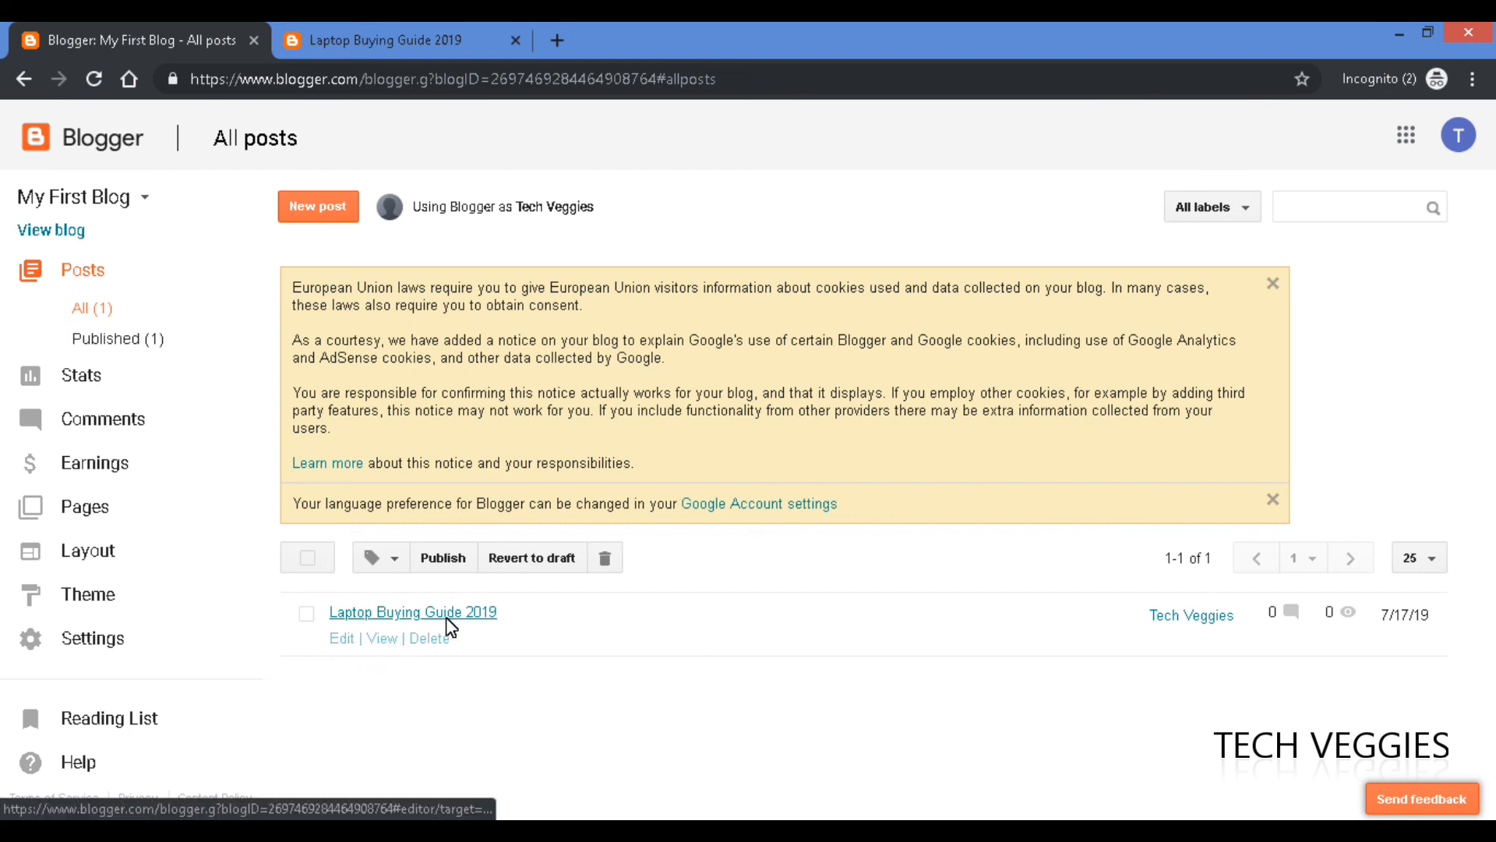
# Open the live post and copy its myblogfor2019.blogspot.com address from the address bar.
pyautogui.click(382, 639)
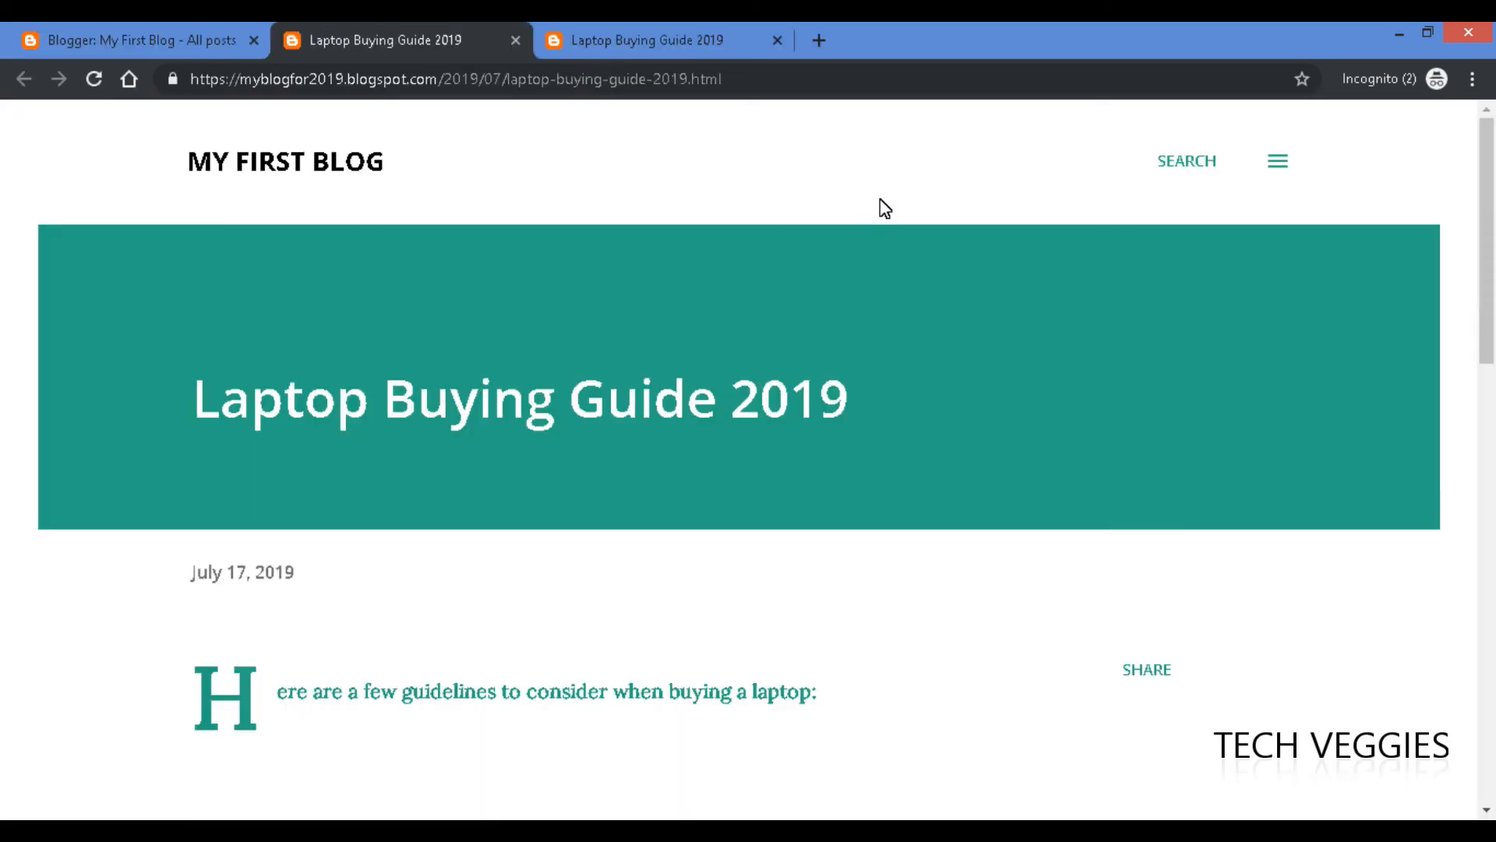
pyautogui.click(756, 78)
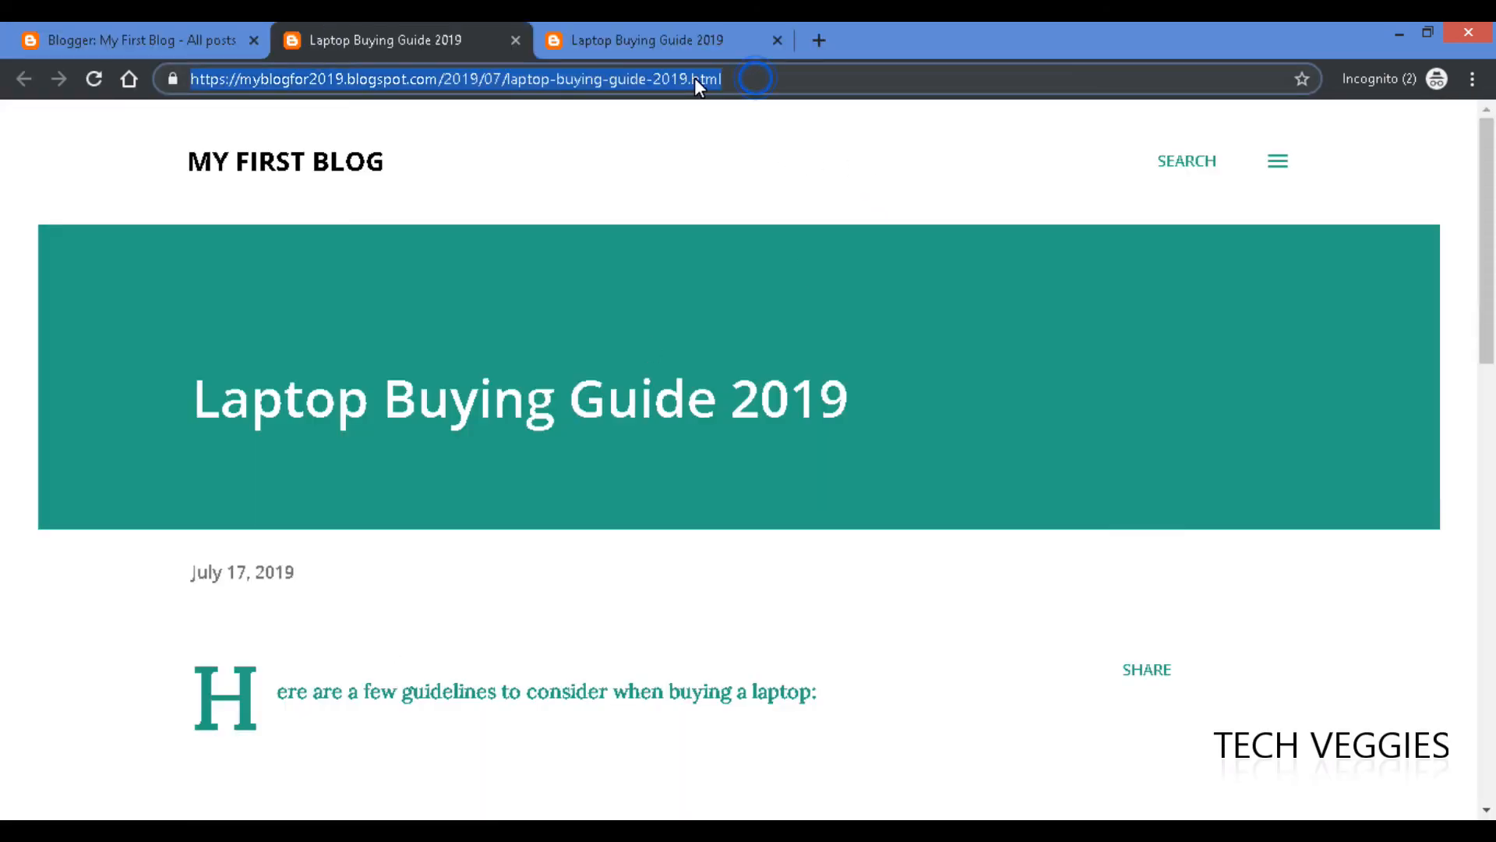
pyautogui.rightClick(635, 88)
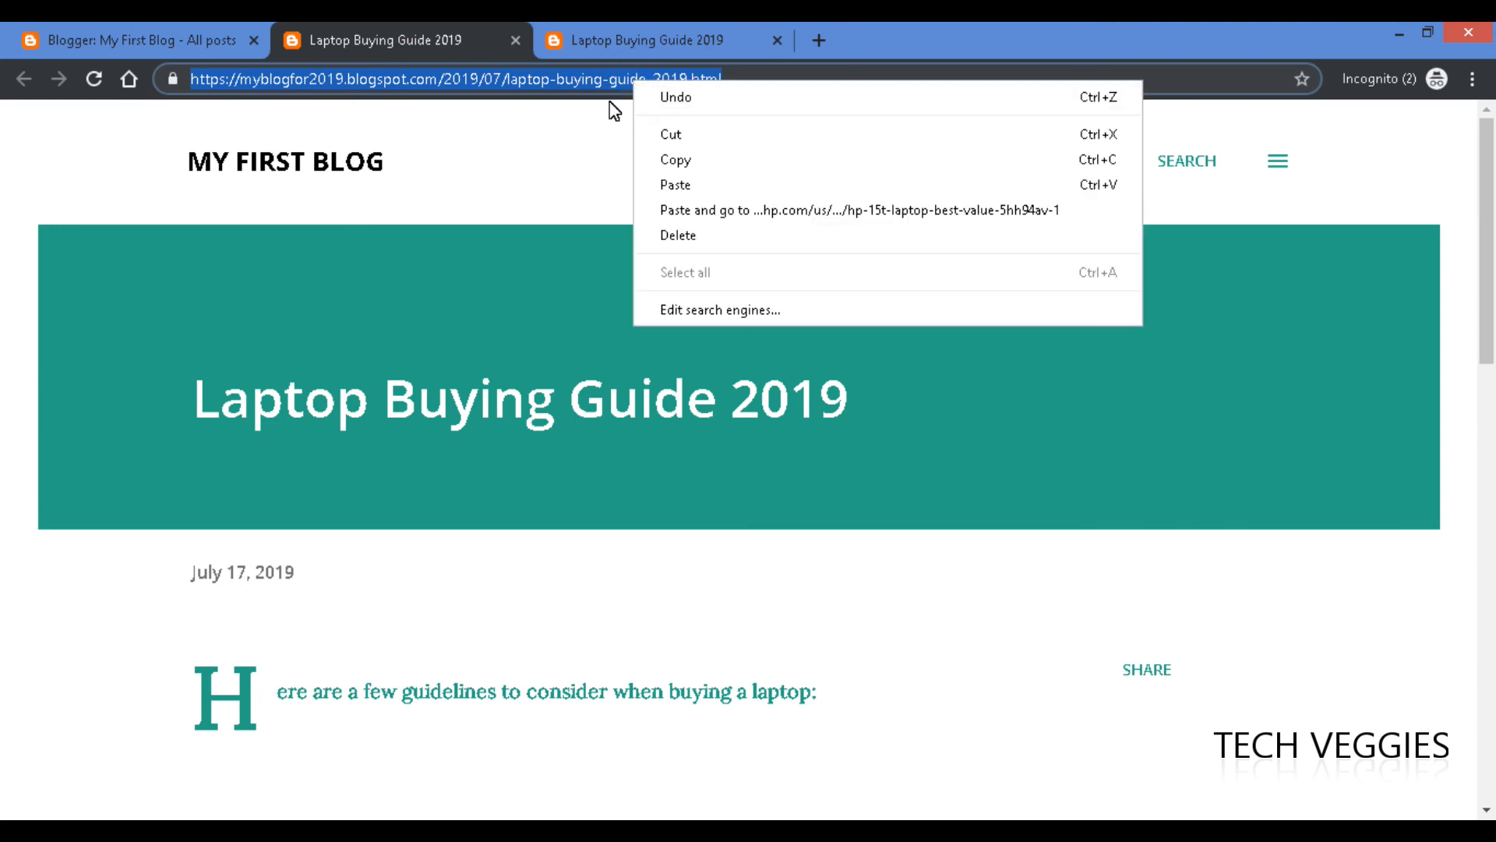
pyautogui.click(731, 169)
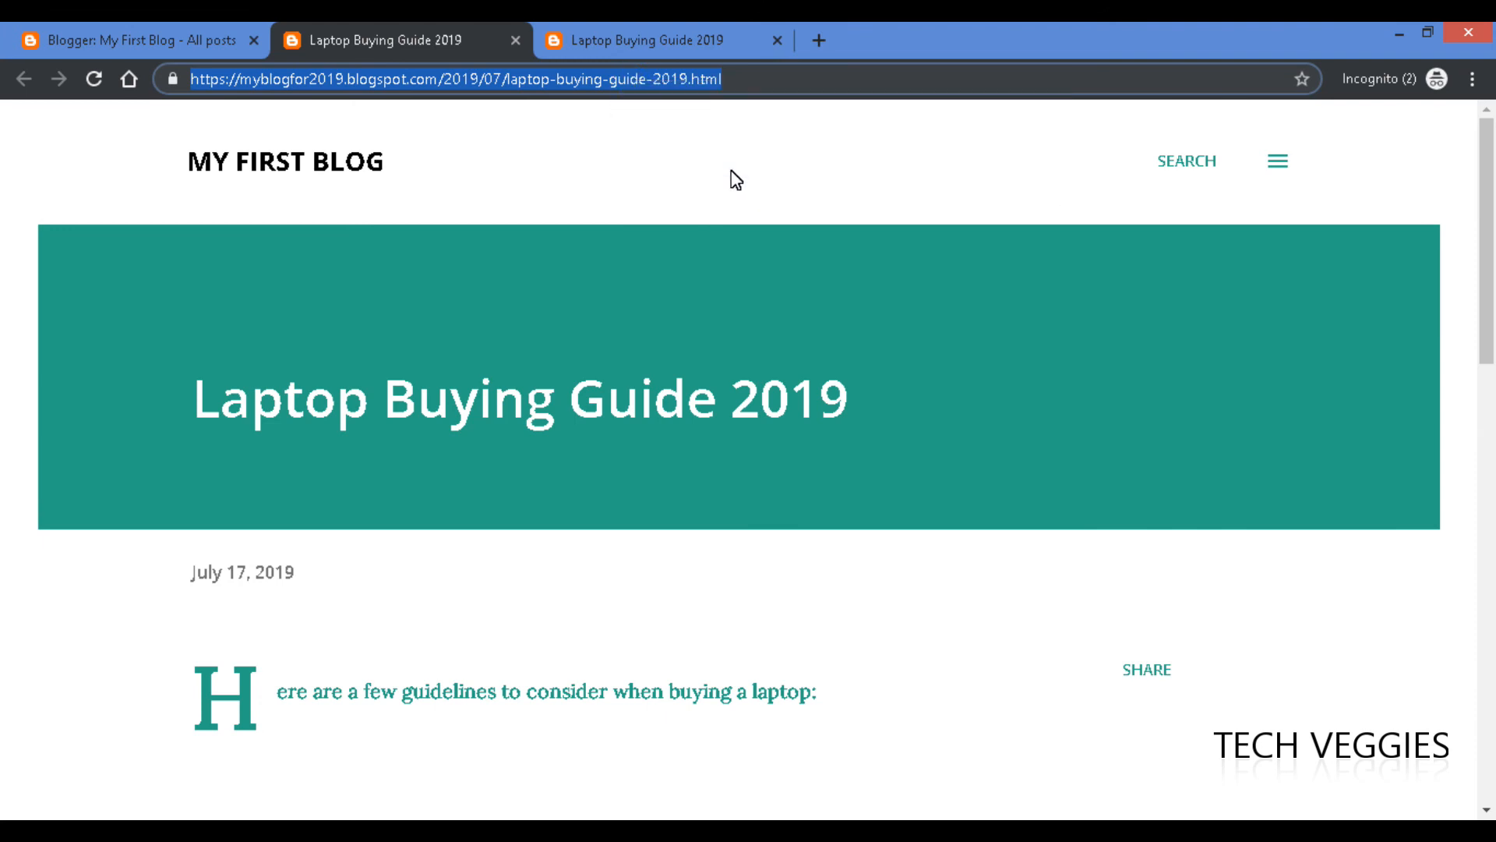
# Copy the post's share link via SHARE > Get link and close the confirmation.
pyautogui.click(1147, 668)
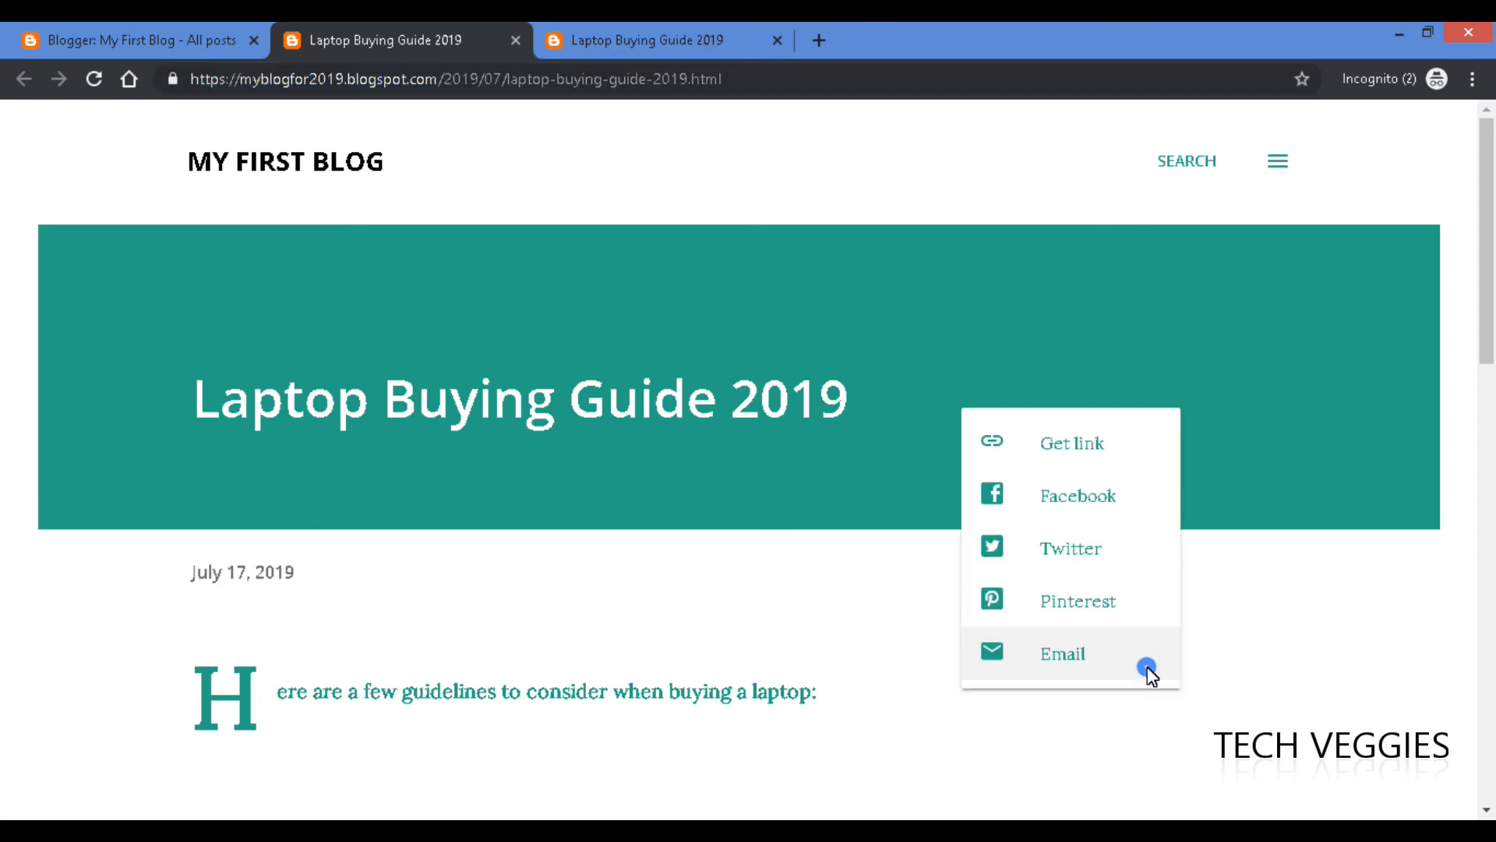
pyautogui.click(1066, 442)
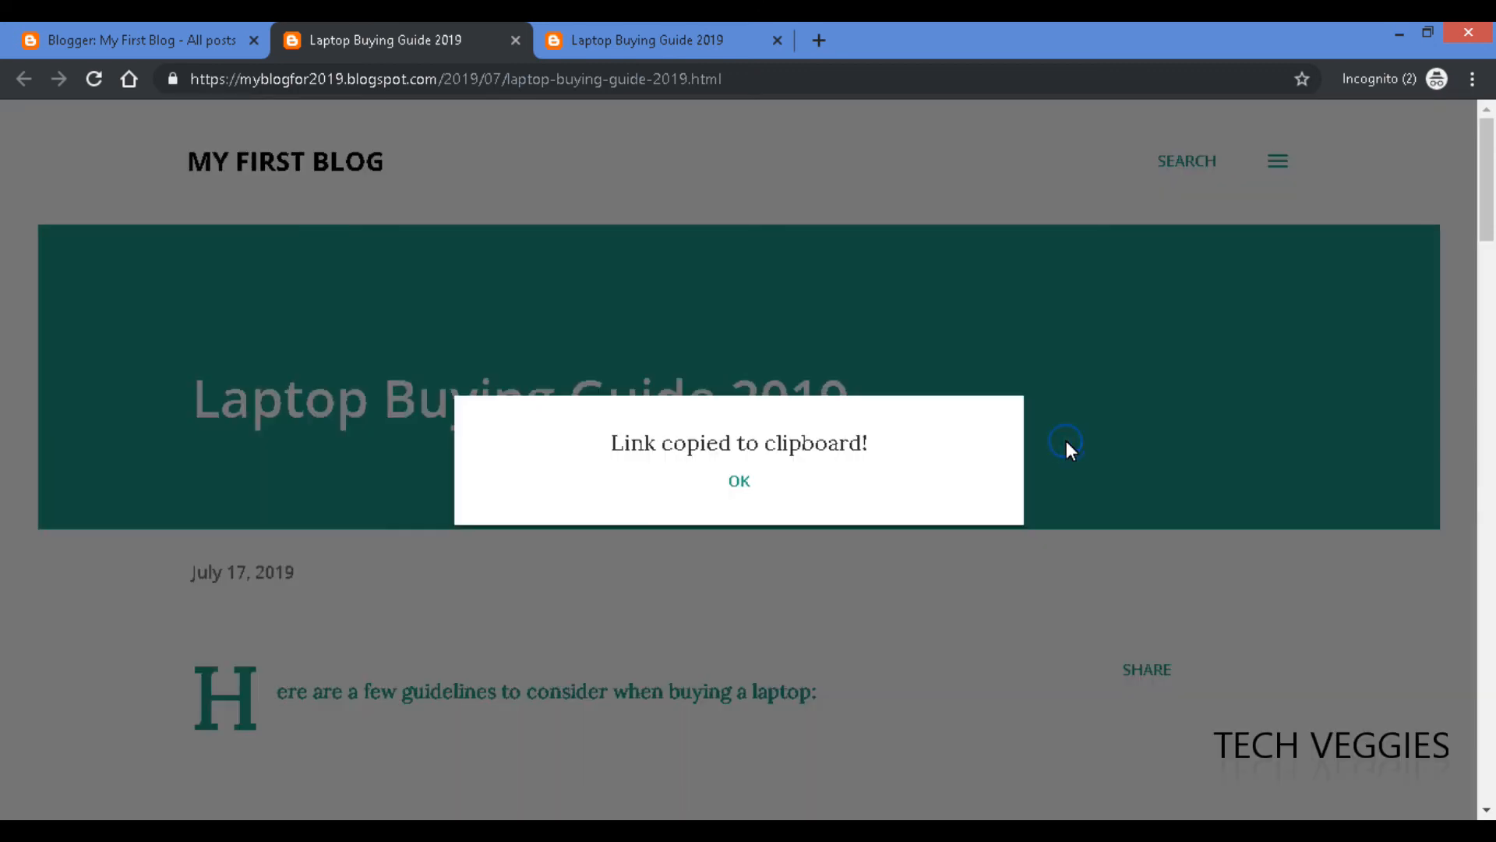
pyautogui.click(741, 484)
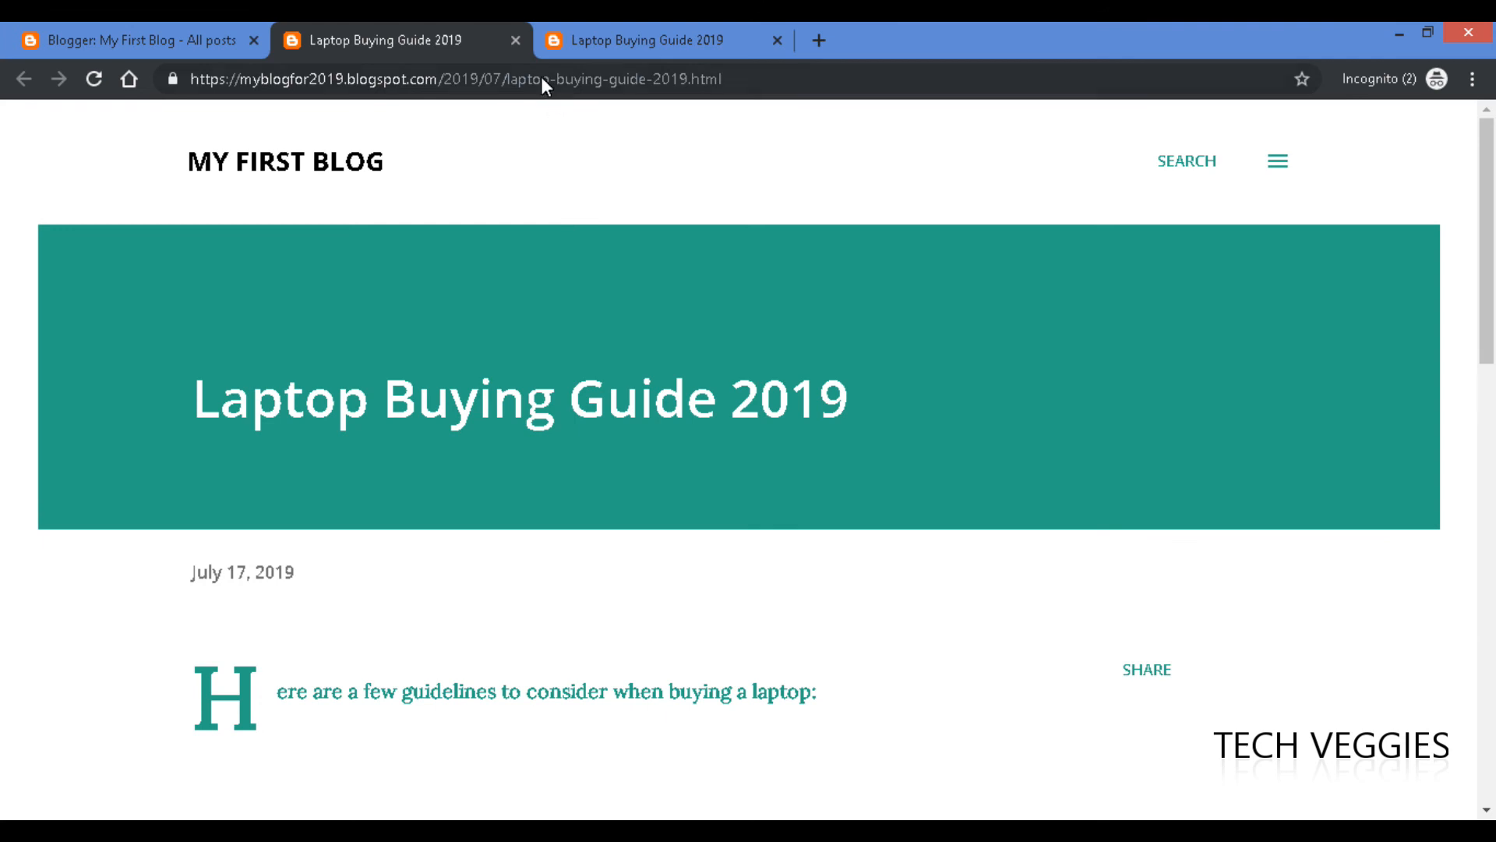
pyautogui.scroll(-1, 882, 348)
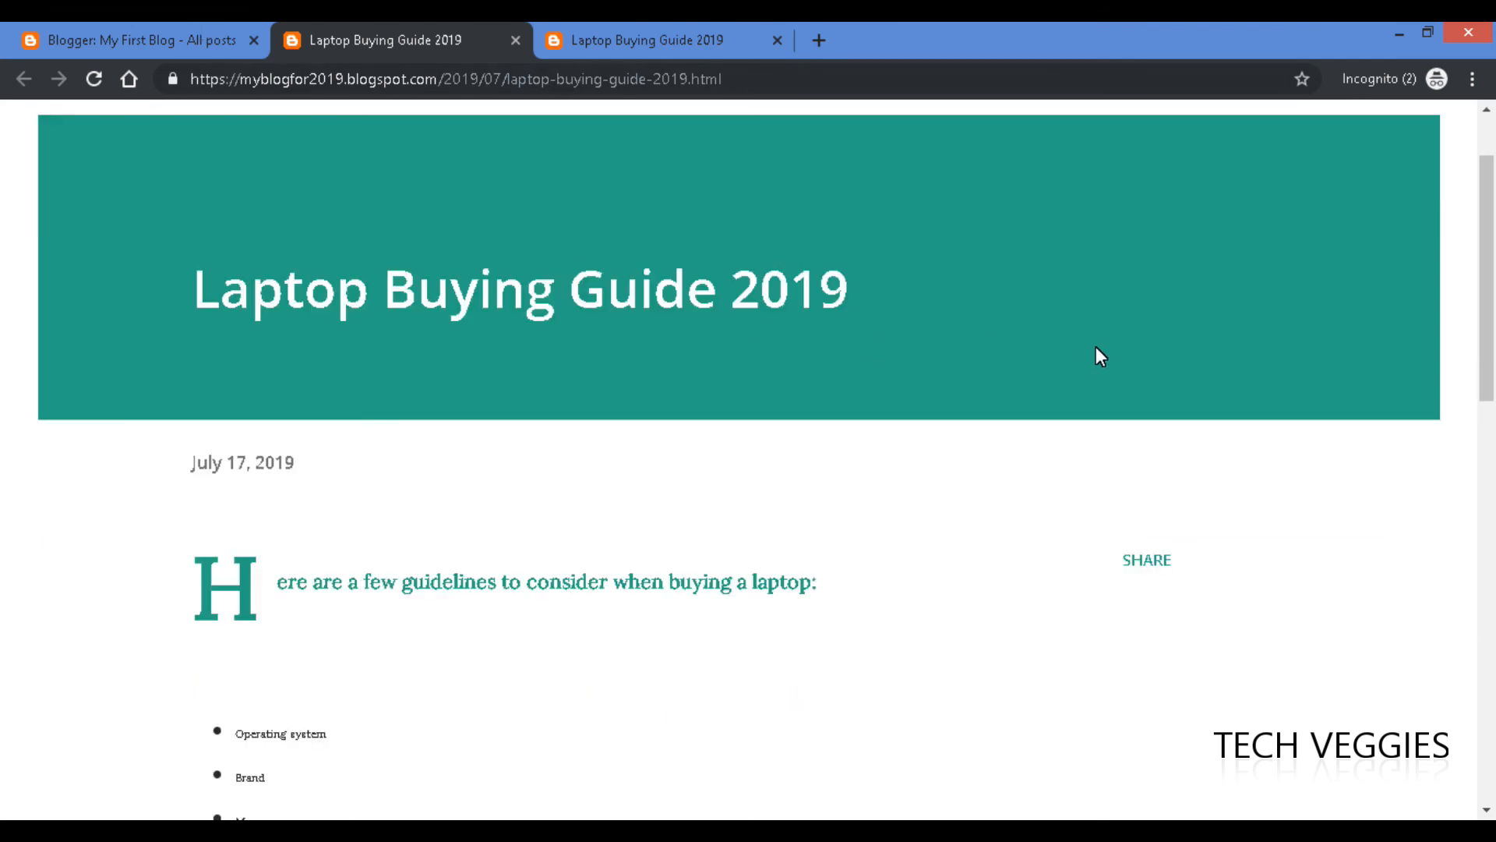
pyautogui.scroll(1, 1099, 355)
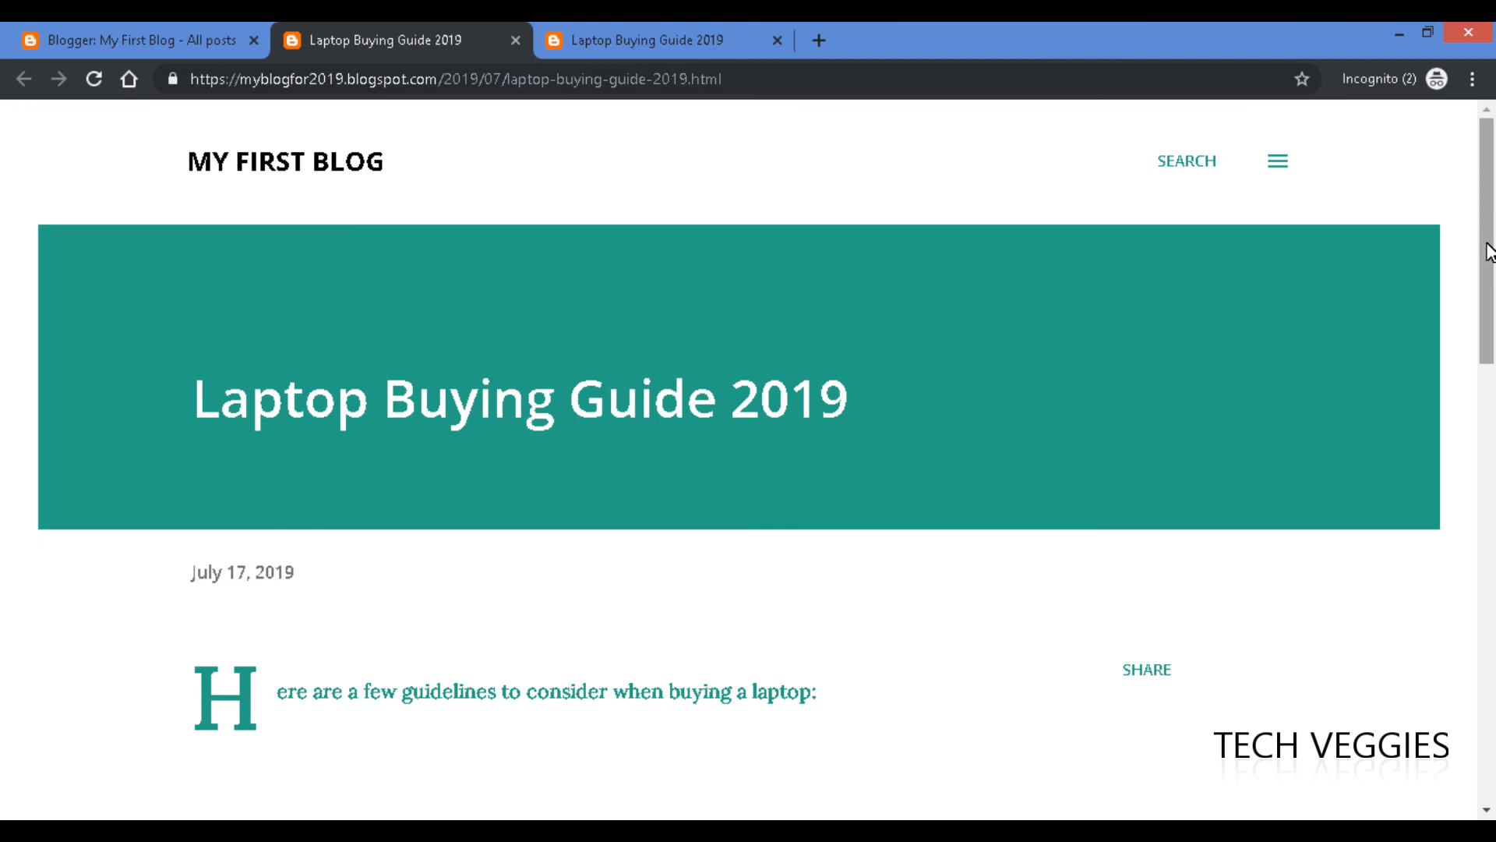
pyautogui.moveTo(1487, 247); pyautogui.dragTo(1493, 211)
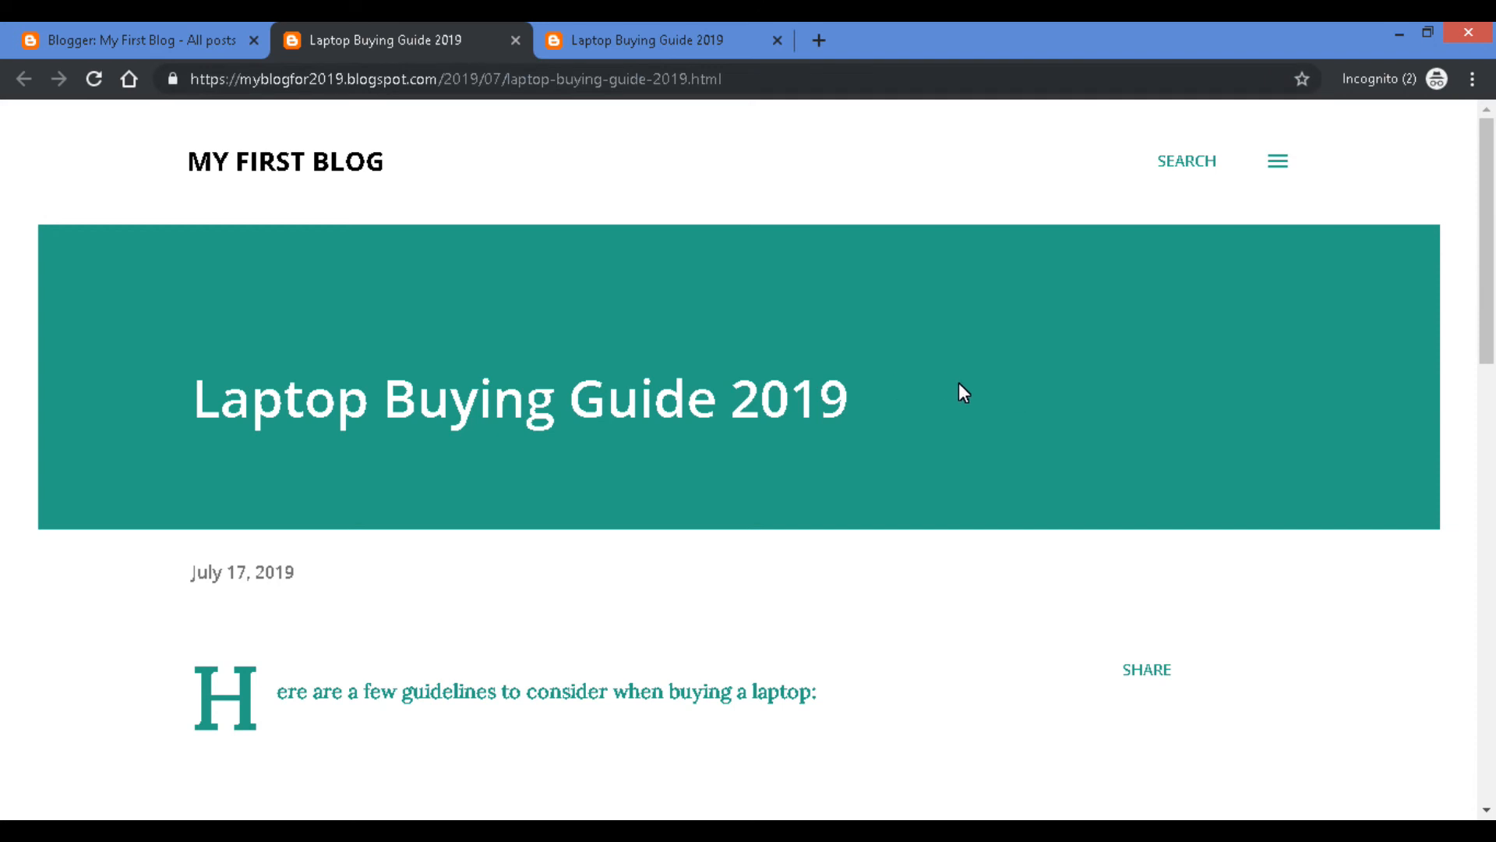
pyautogui.click(607, 26)
pyautogui.click(320, 26)
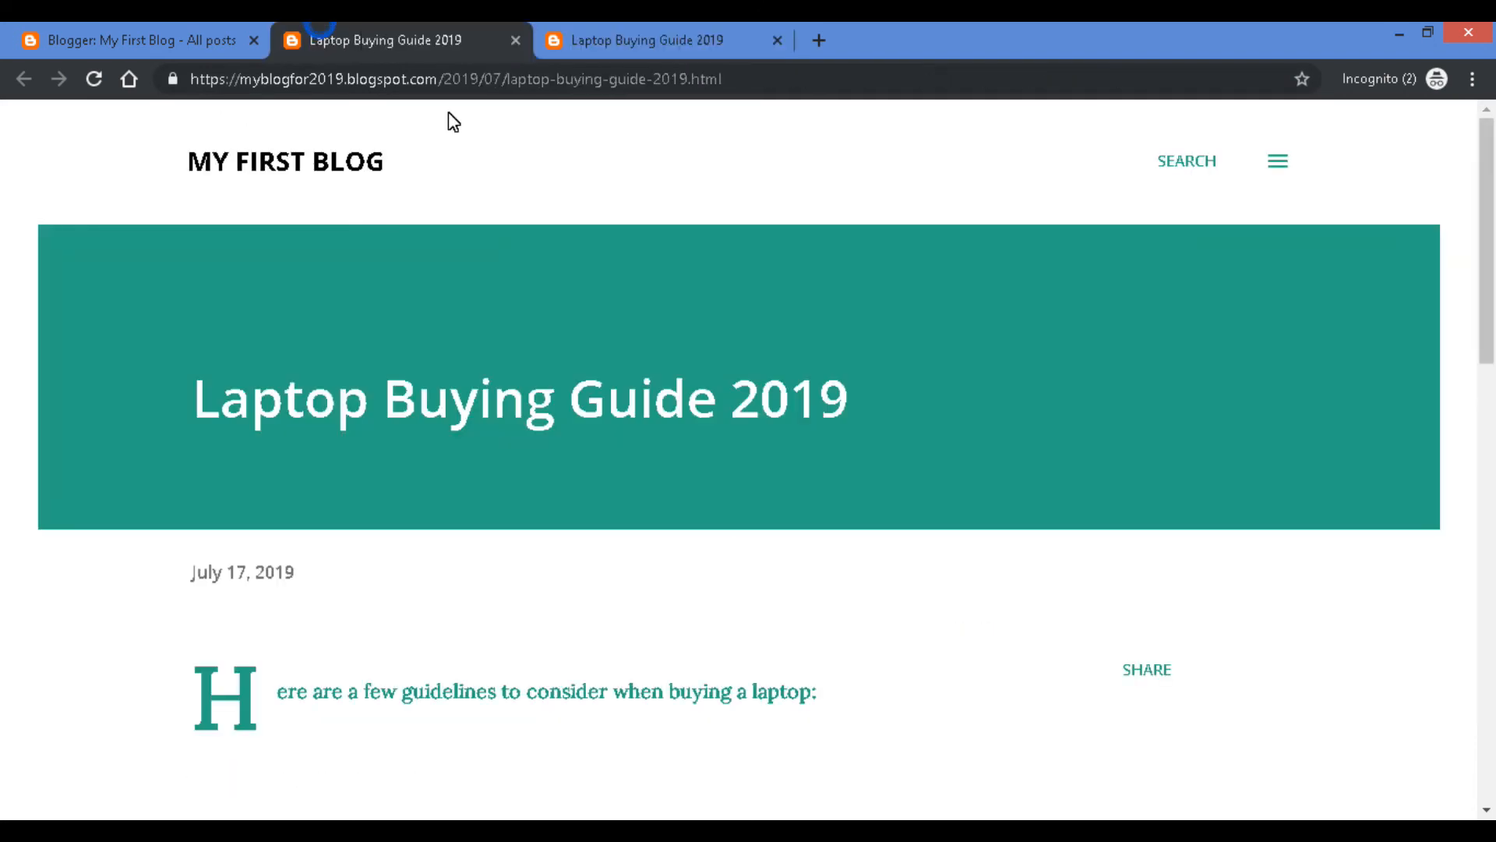